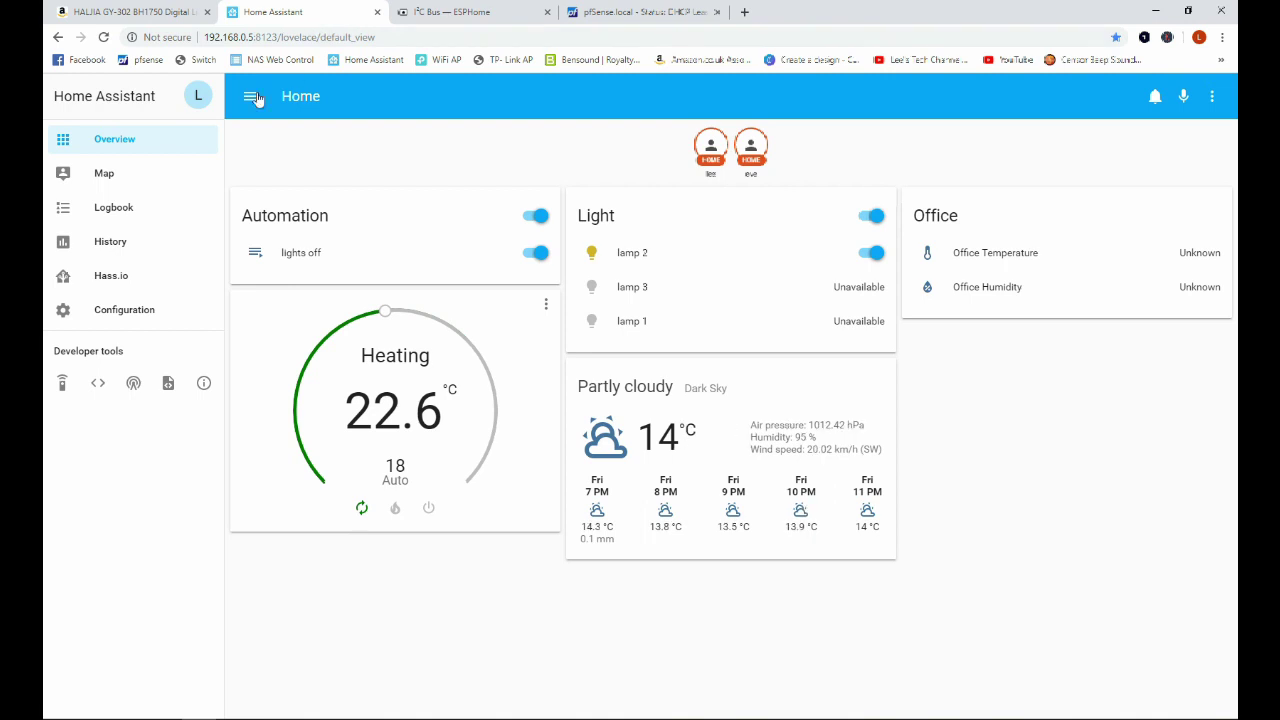
# - Open the web interface of the ESPHome add-on from the Hass.io dashboard
pyautogui.click(116, 287)
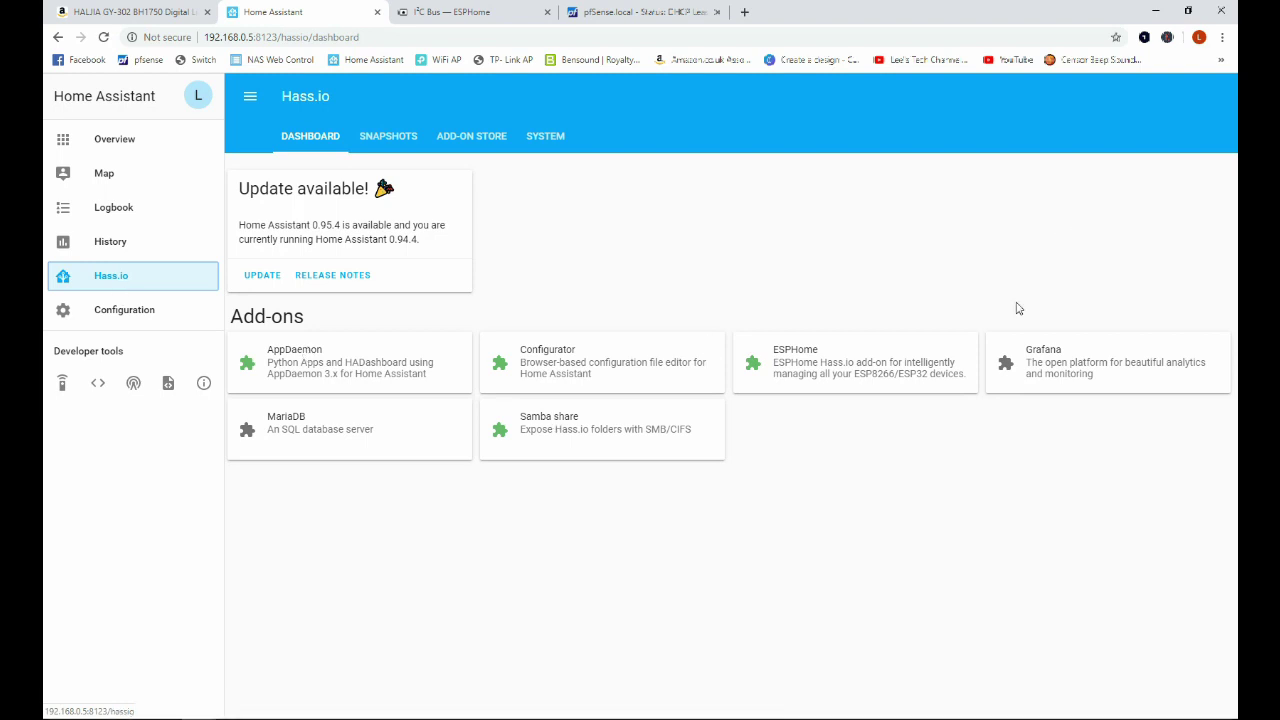
pyautogui.click(922, 348)
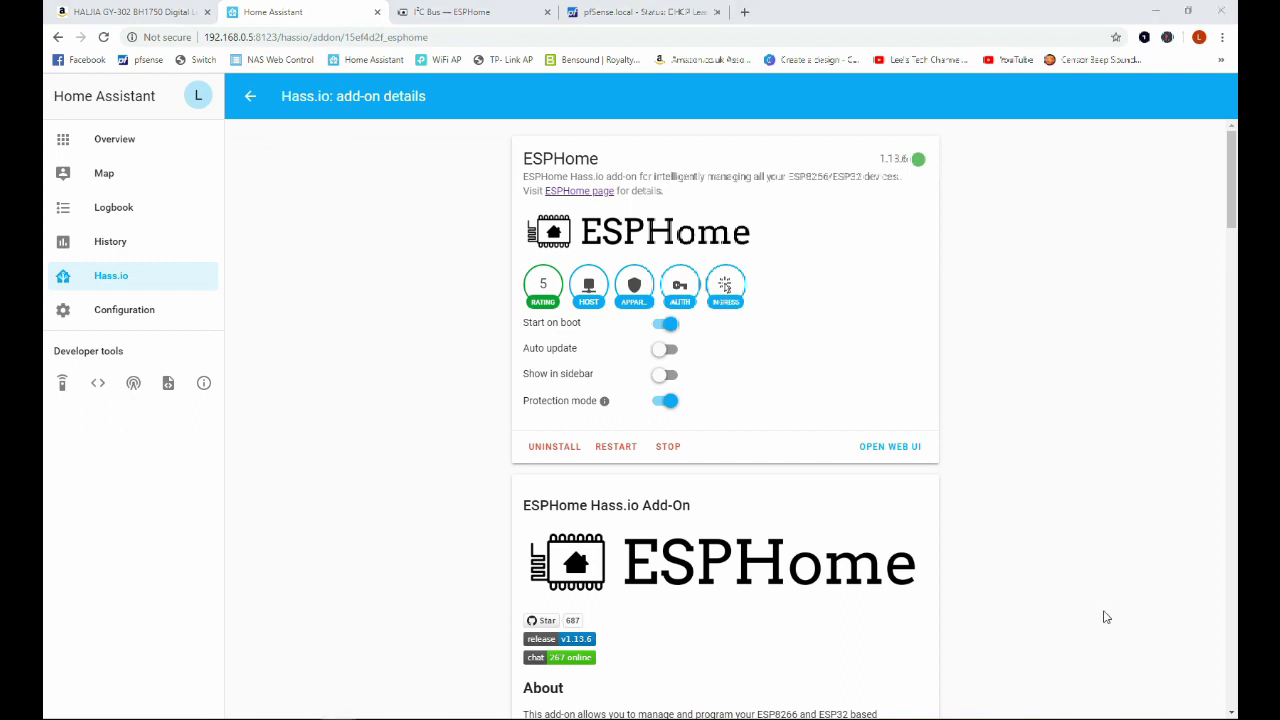
pyautogui.click(905, 456)
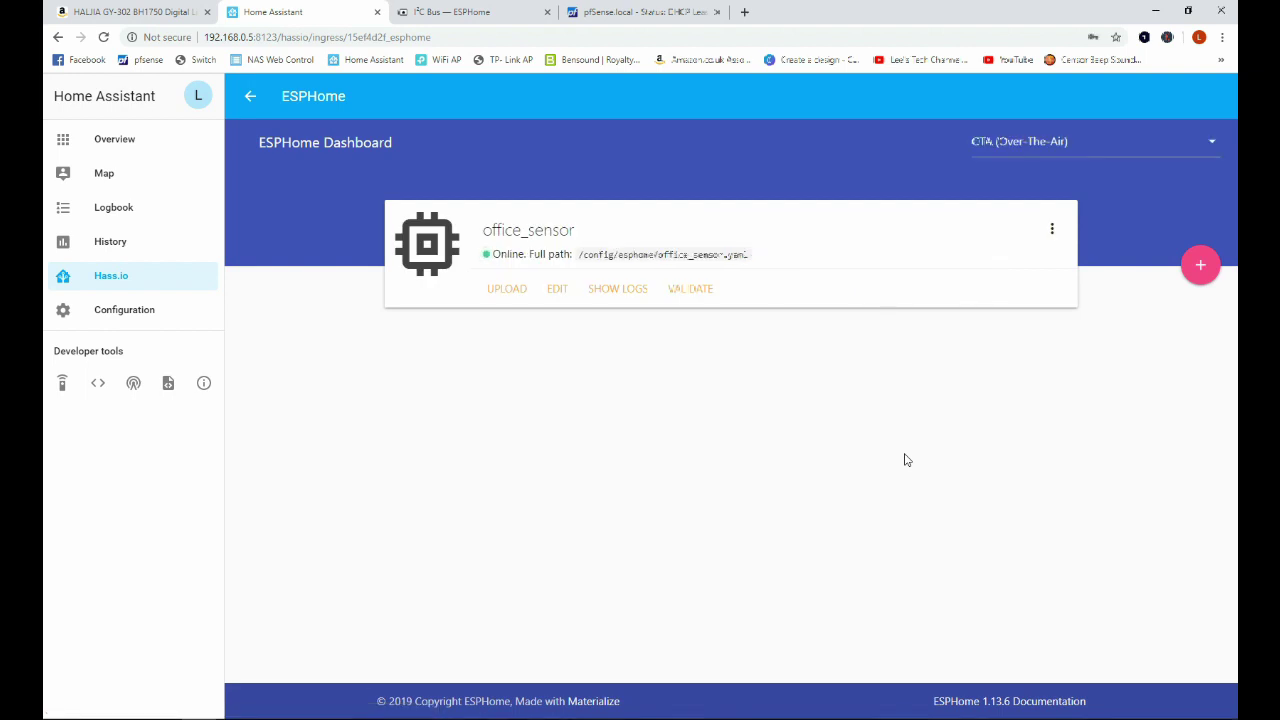
# - Start the setup wizard for a new node and name the node office_light_sensor
pyautogui.click(1201, 266)
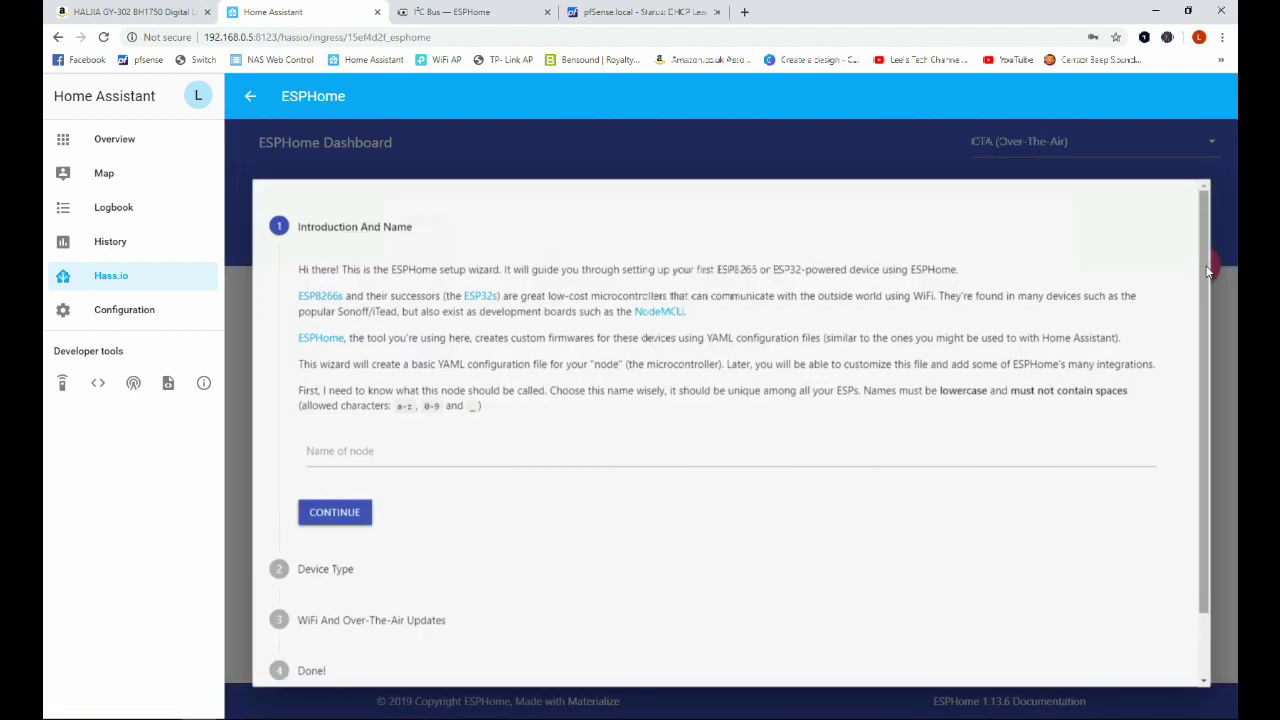
pyautogui.click(455, 462)
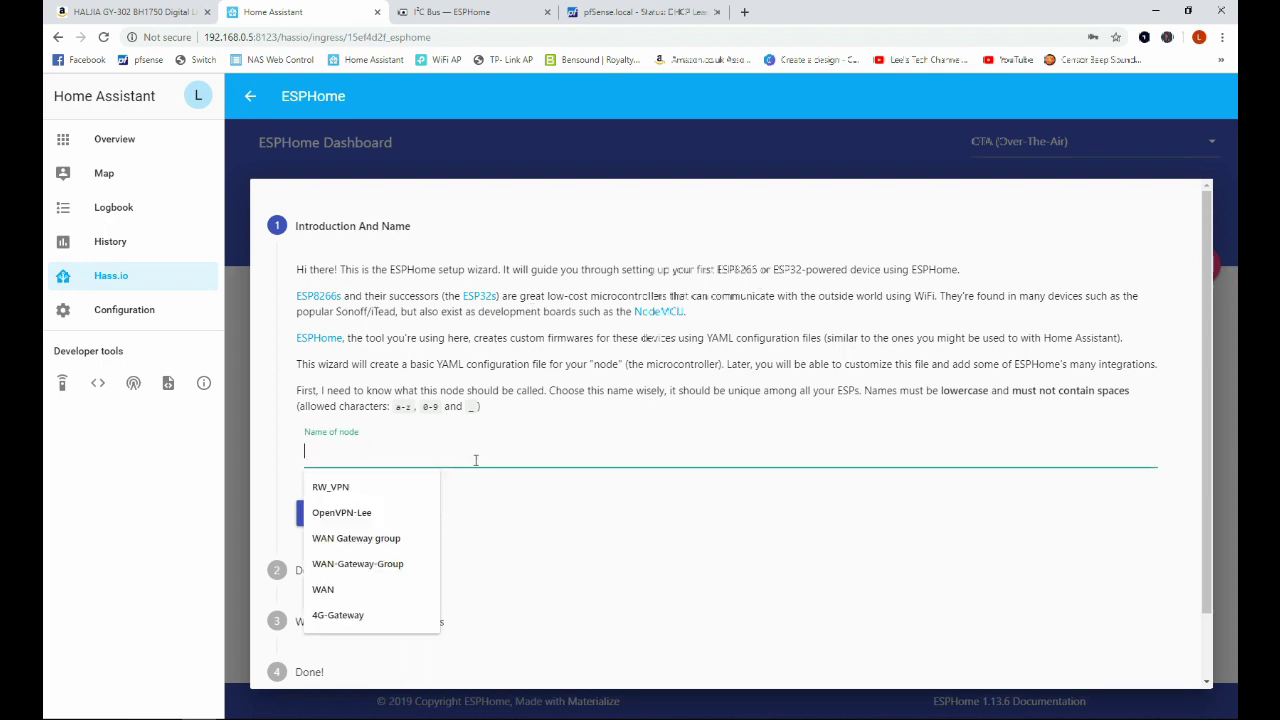
pyautogui.write('Office')
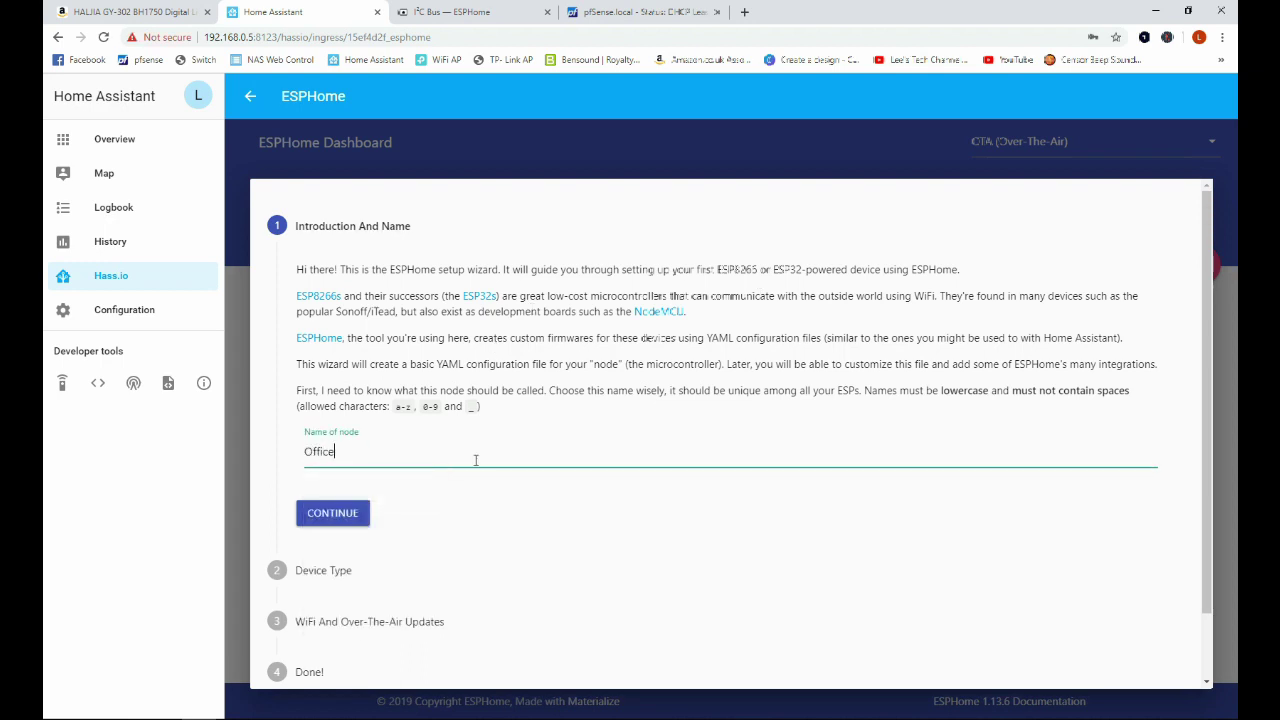
pyautogui.press('BackSpace')
pyautogui.press('BackSpace')
pyautogui.press('BackSpace')
pyautogui.press('BackSpace')
pyautogui.press('BackSpace')
pyautogui.press('BackSpace')
pyautogui.press('BackSpace')
pyautogui.write('offcie')
pyautogui.press('BackSpace')
pyautogui.press('BackSpace')
pyautogui.press('BackSpace')
pyautogui.write('ice_light_sensor')
pyautogui.click(342, 517)
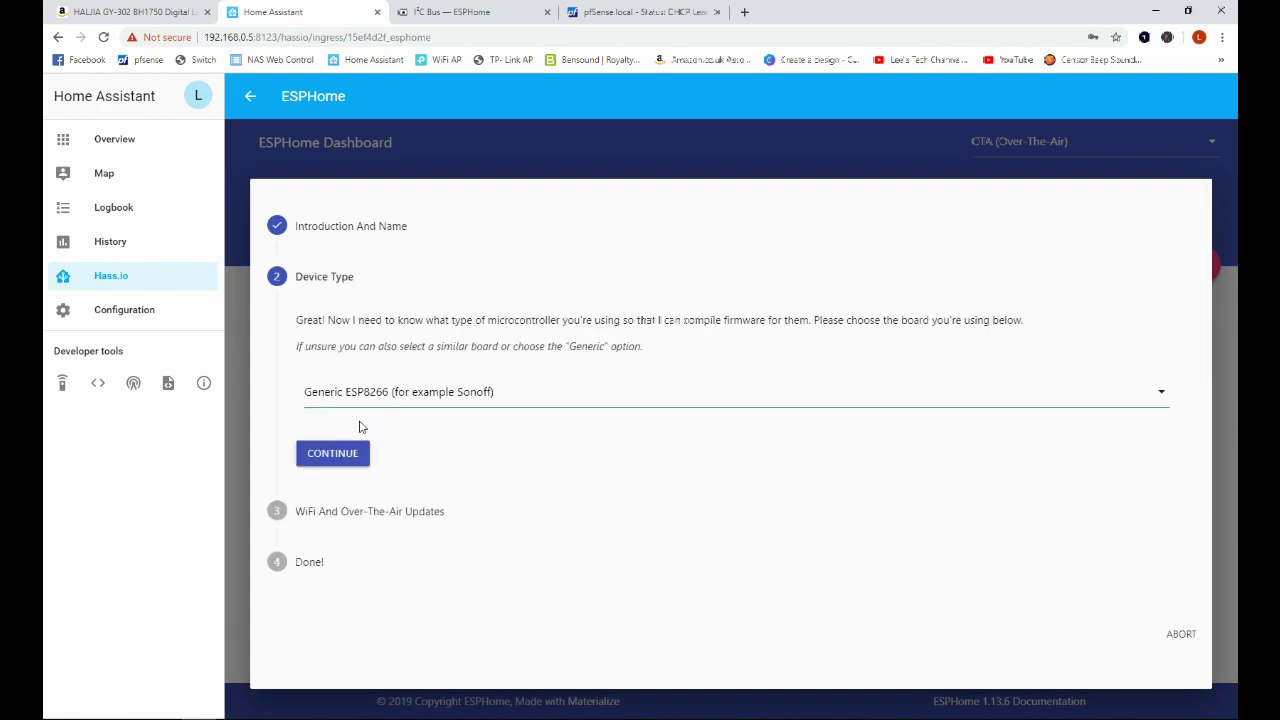
# - Choose Wemos D1 and Wemos D1 mini as the board, accept the prefilled WiFi details and submit the wizard, dismissing the upload port hint
pyautogui.click(1163, 398)
pyautogui.click(586, 381)
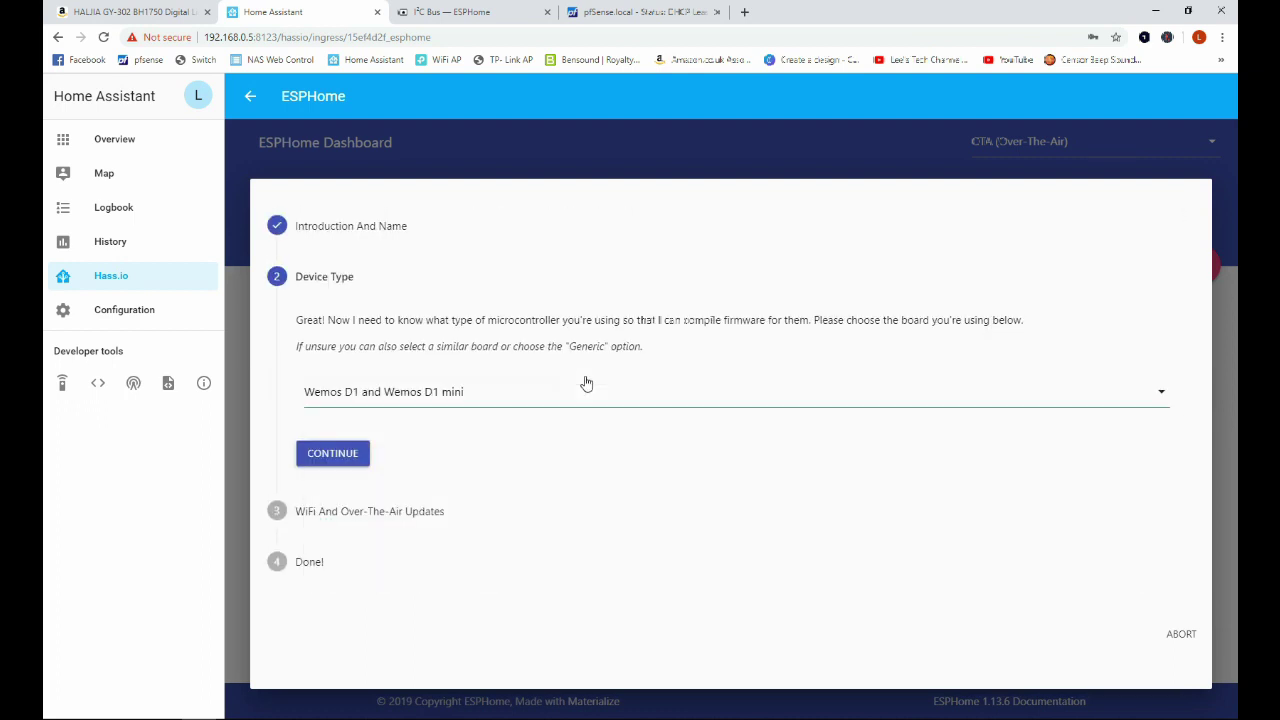
pyautogui.click(334, 453)
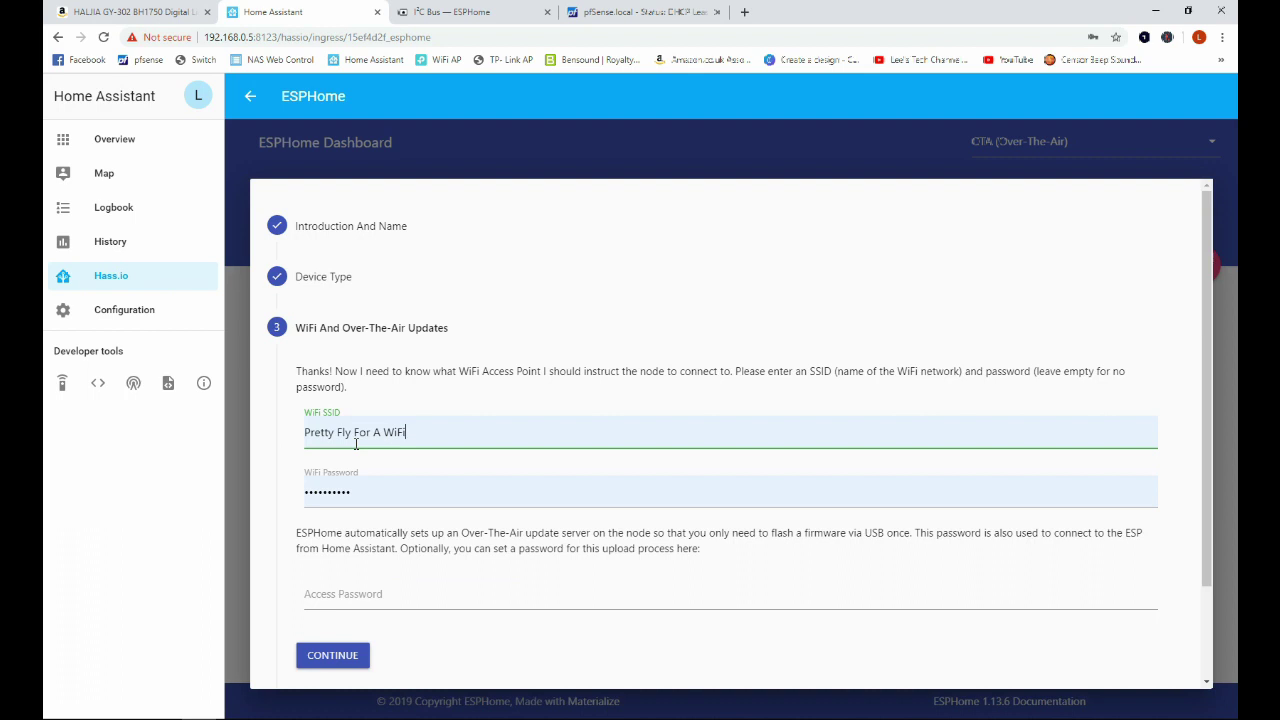
pyautogui.click(341, 657)
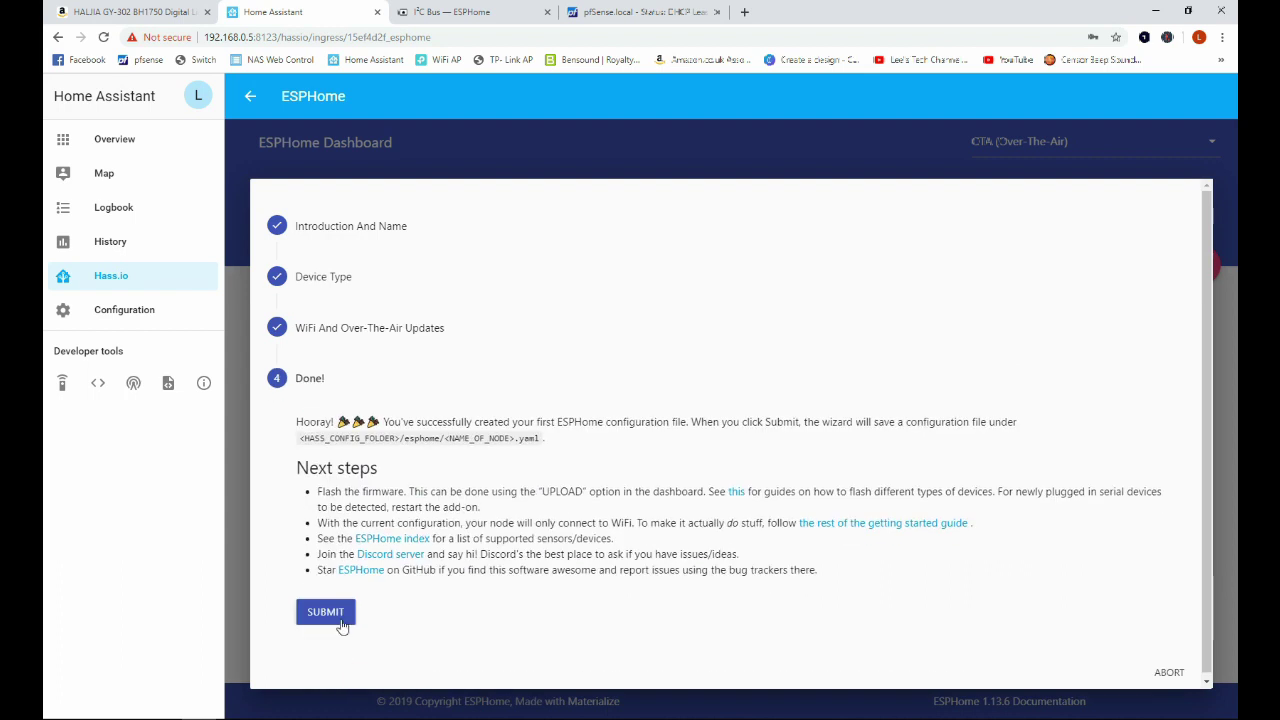
pyautogui.click(341, 615)
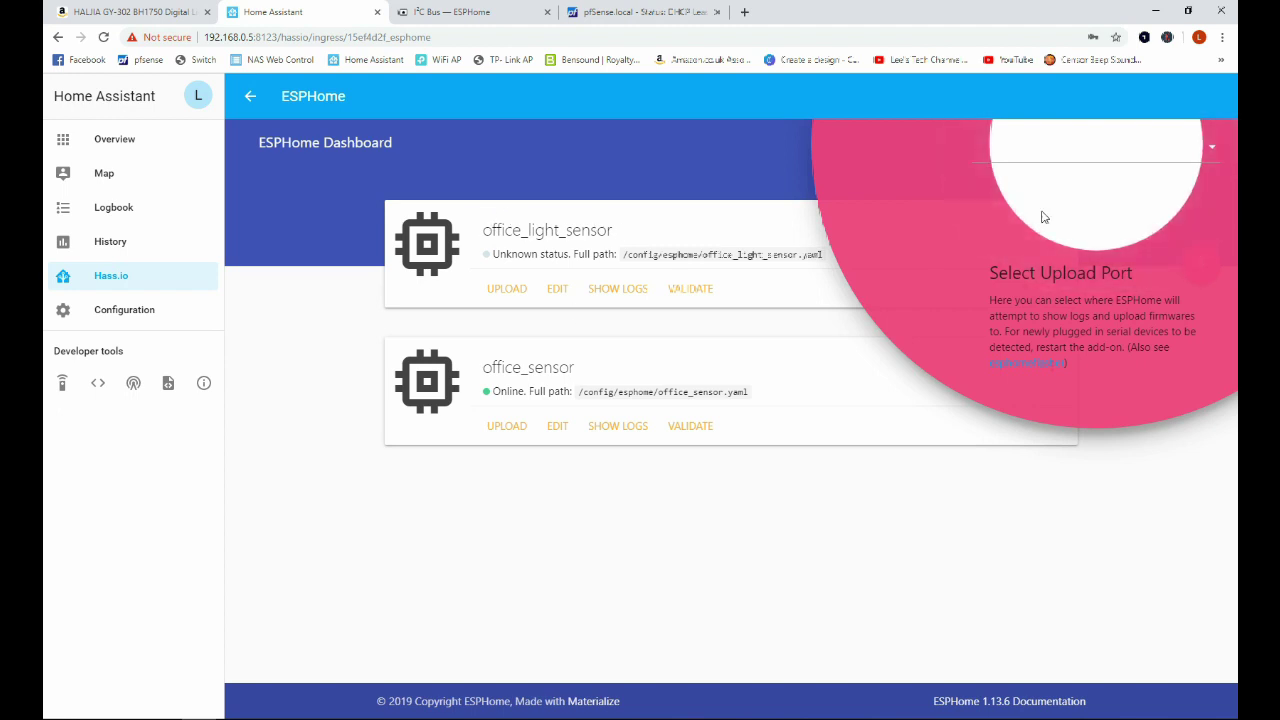
pyautogui.click(828, 338)
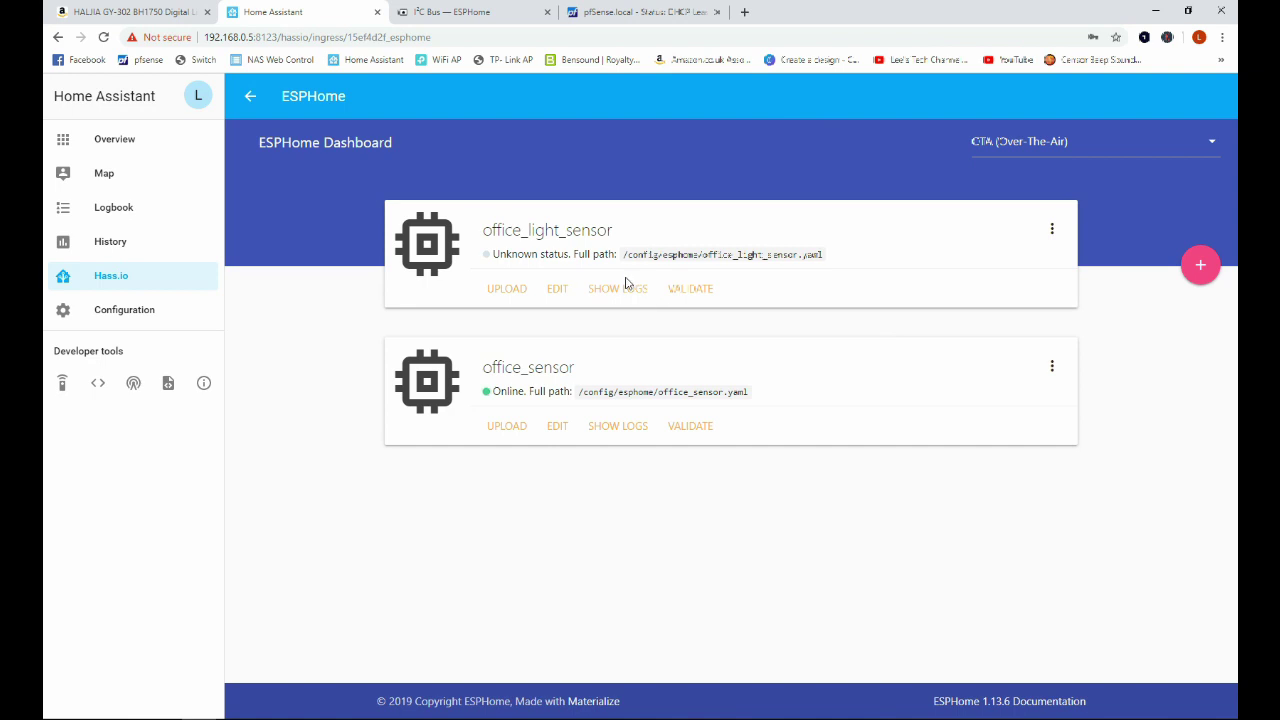
# - Try to edit the office_light_sensor configuration file and close the editor
pyautogui.click(555, 288)
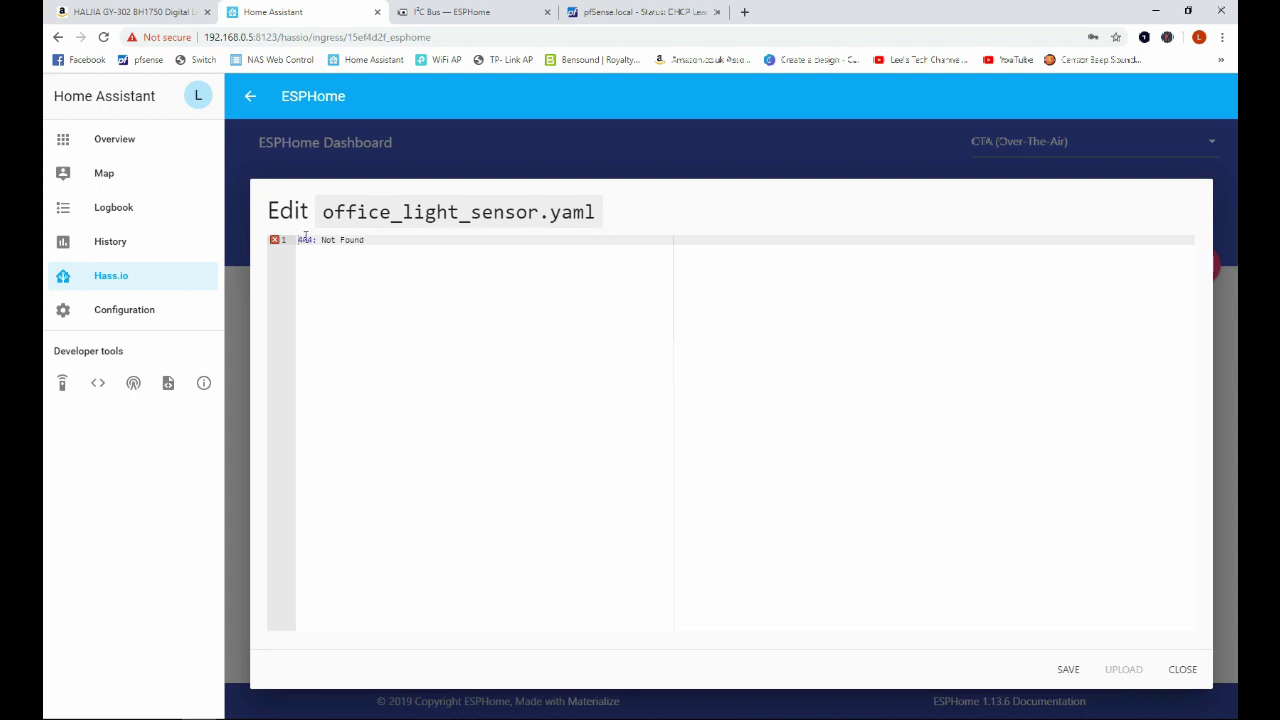
pyautogui.click(1190, 676)
# - Check the general server controls, and reboot the host system from the Hass.io system settings
pyautogui.click(154, 313)
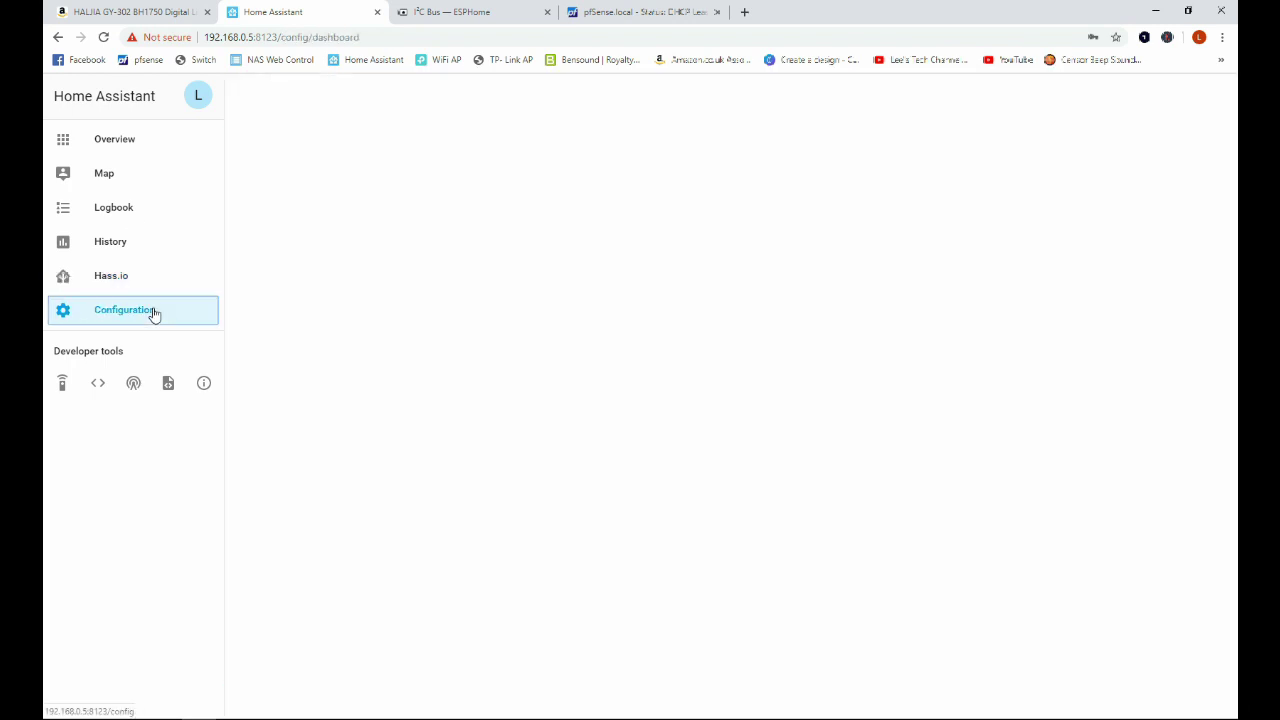
pyautogui.click(762, 428)
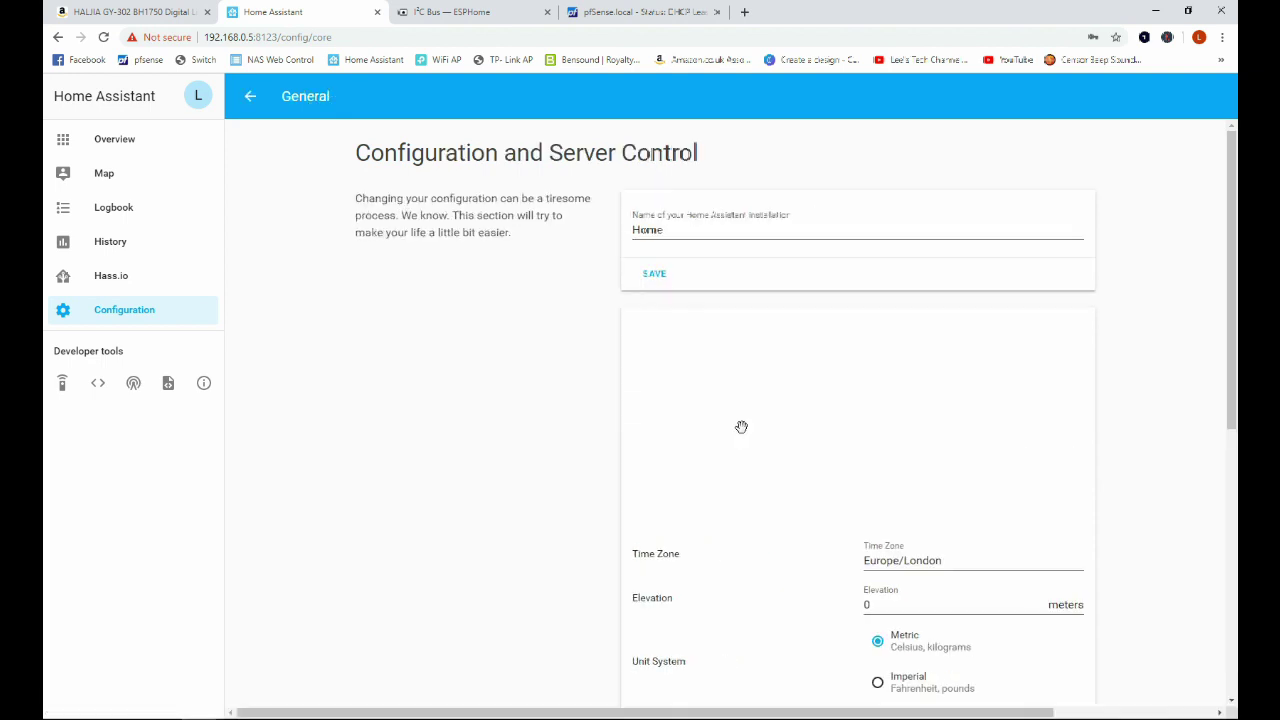
pyautogui.scroll(-5, 483, 423)
pyautogui.click(870, 467)
pyautogui.click(140, 277)
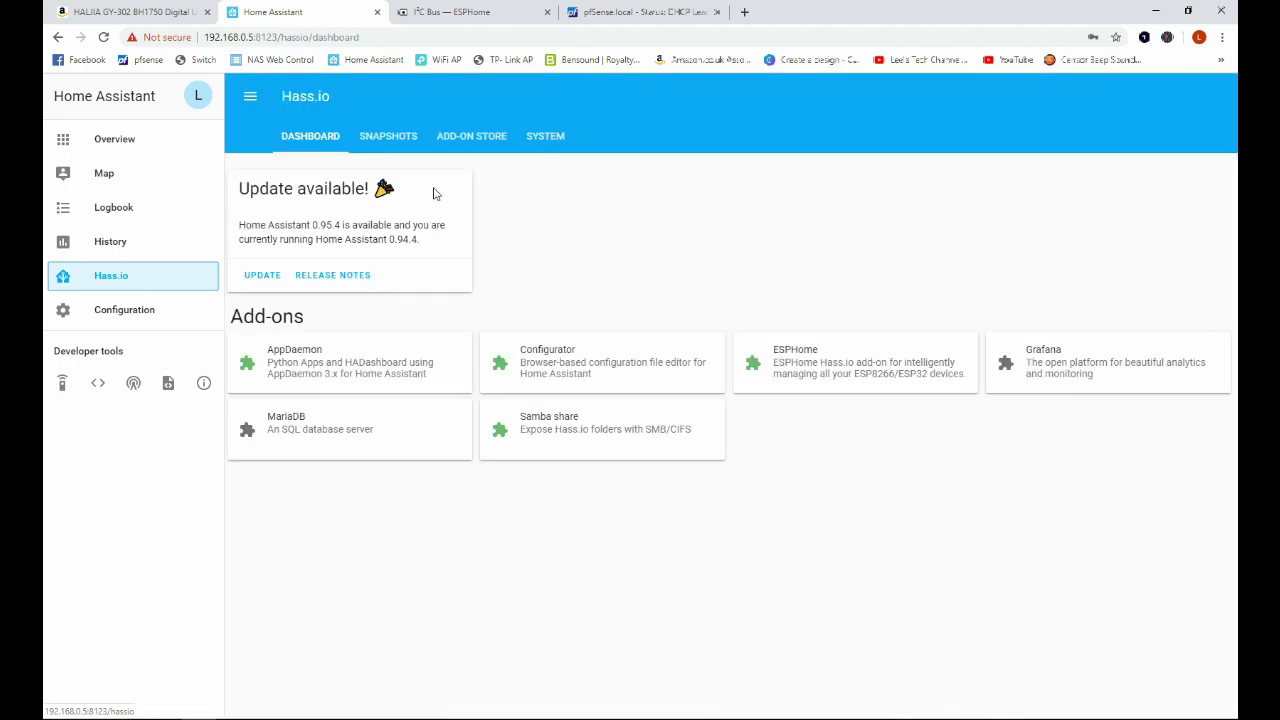
pyautogui.click(547, 138)
pyautogui.click(557, 383)
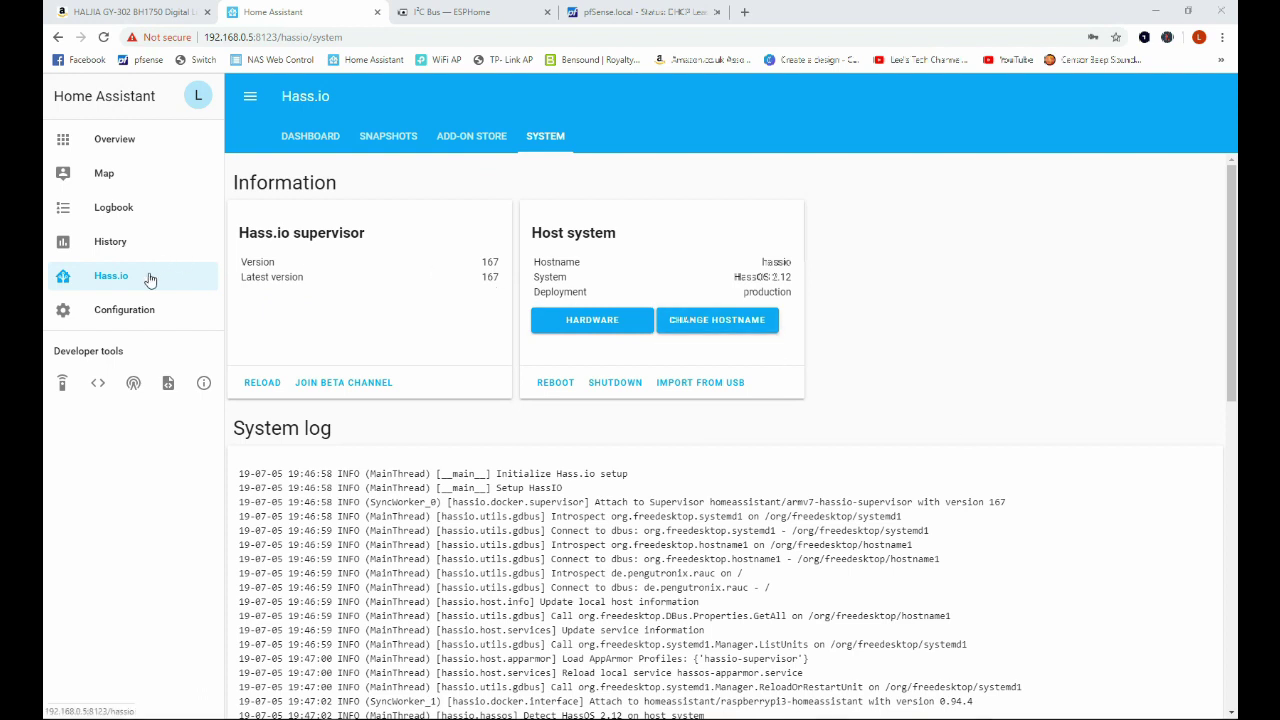
# - Return to the ESPHome dashboard and open office_light_sensor.yaml for editing
pyautogui.click(280, 136)
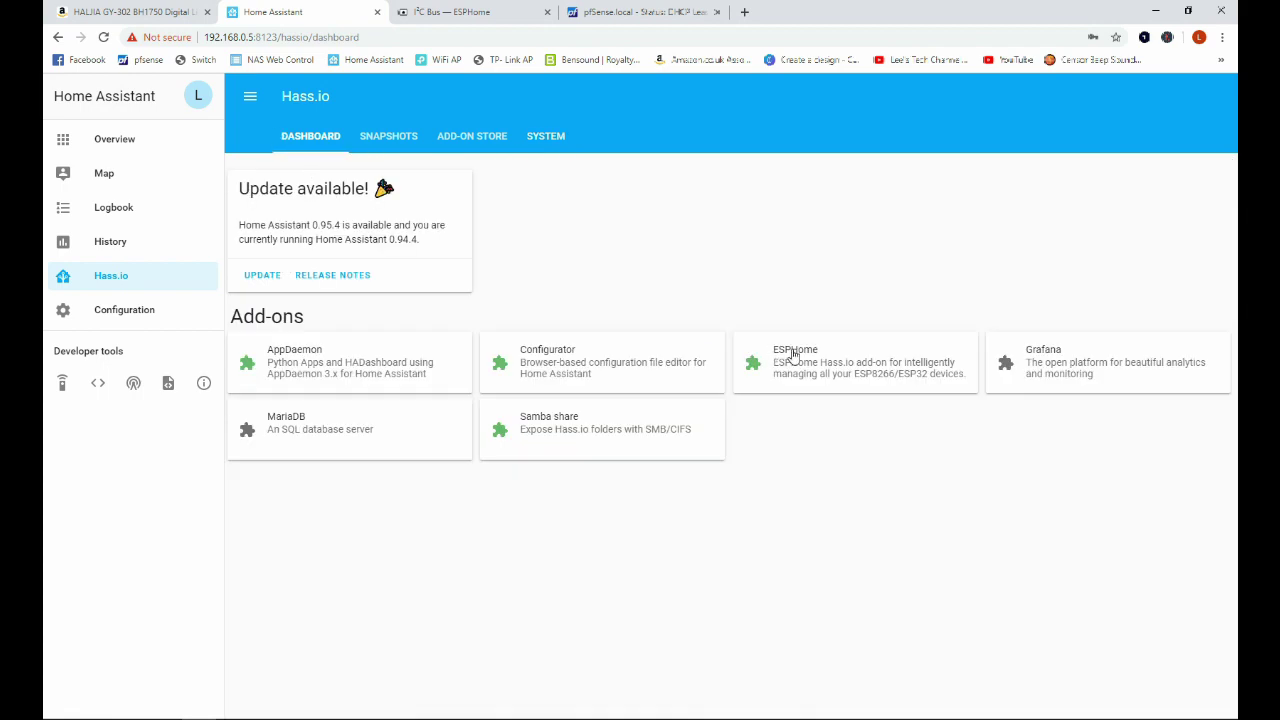
pyautogui.click(792, 356)
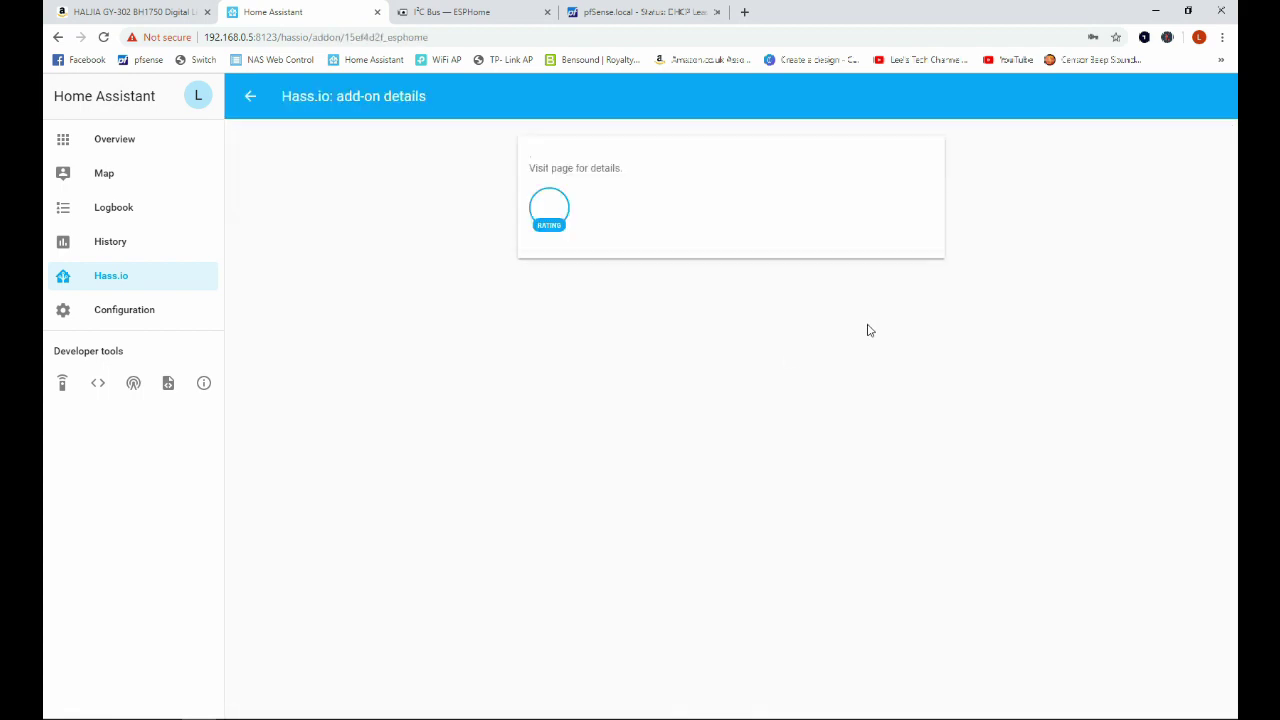
pyautogui.click(890, 447)
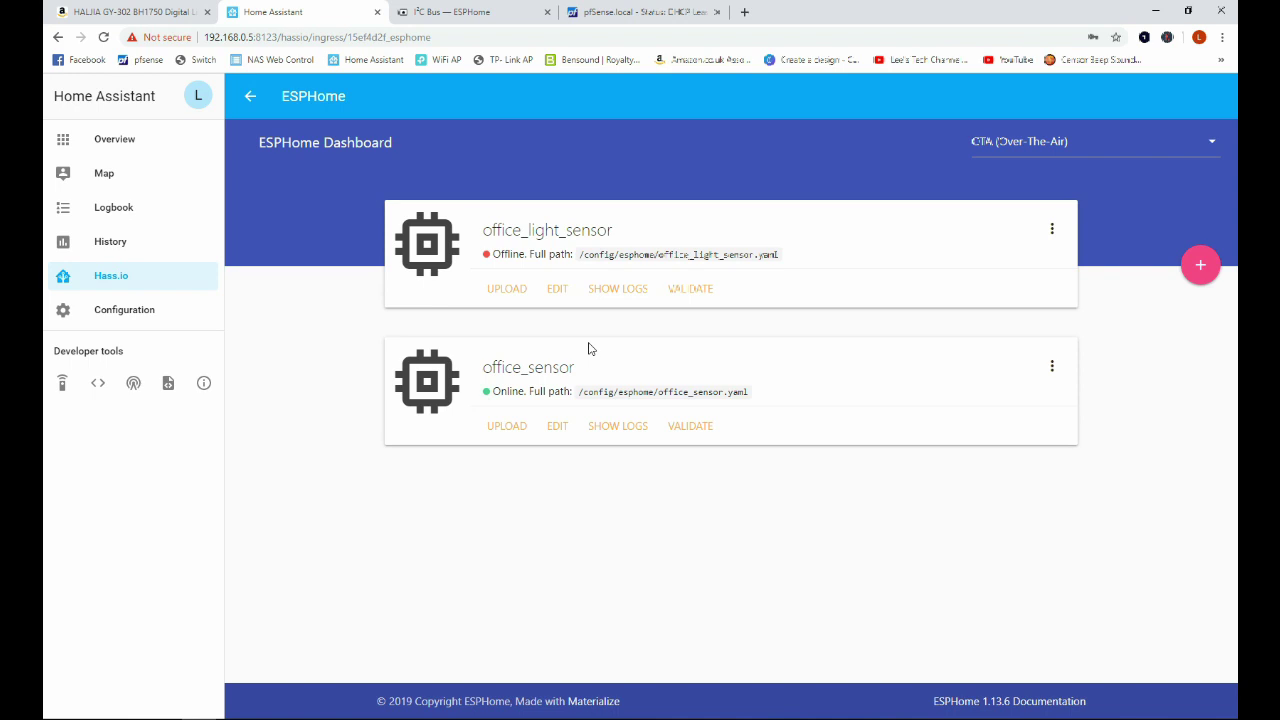
pyautogui.click(557, 289)
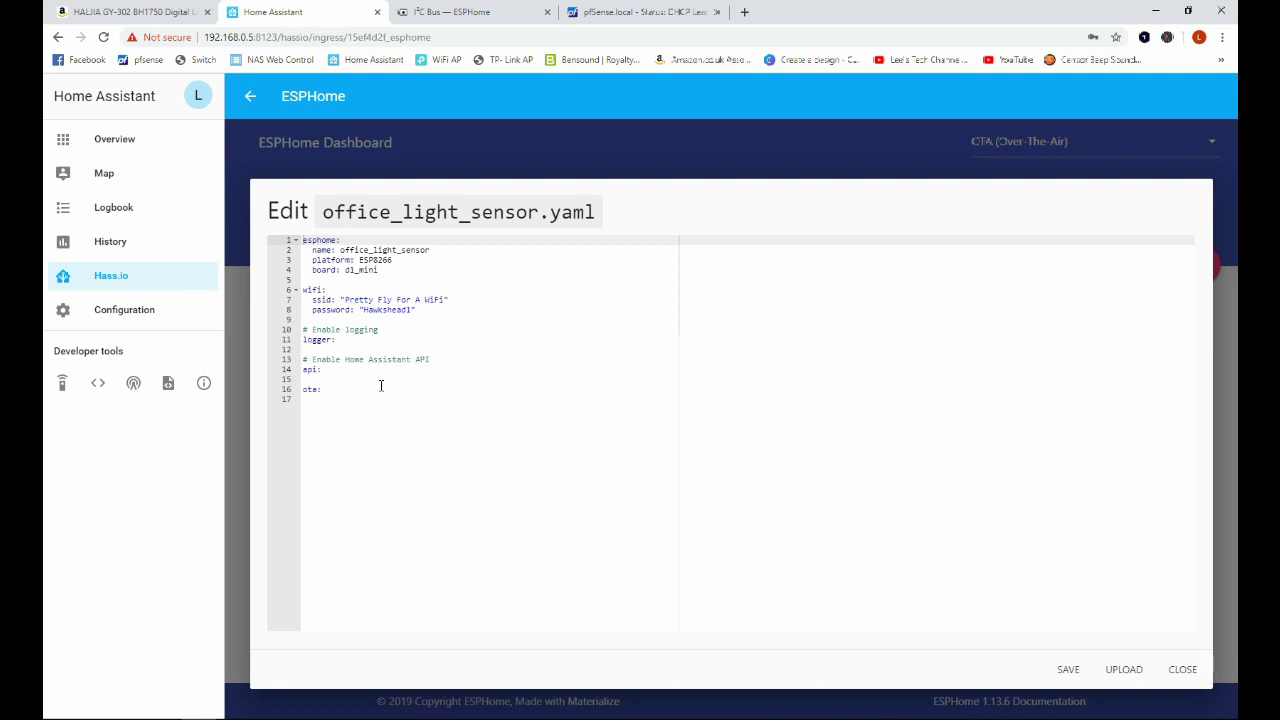
# - Copy the example i2c block from the ESPHome I²C Bus documentation and paste it below the ota entry of office_light_sensor.yaml
pyautogui.click(339, 404)
pyautogui.press('Return')
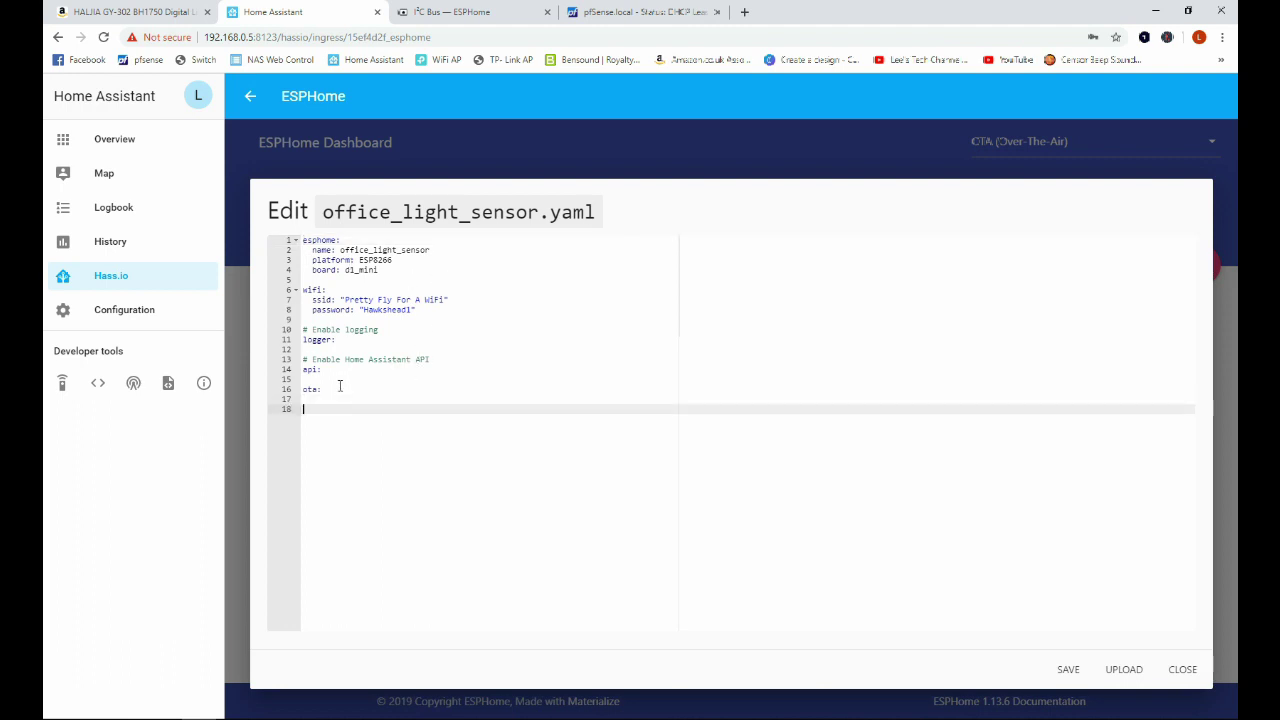
pyautogui.click(462, 14)
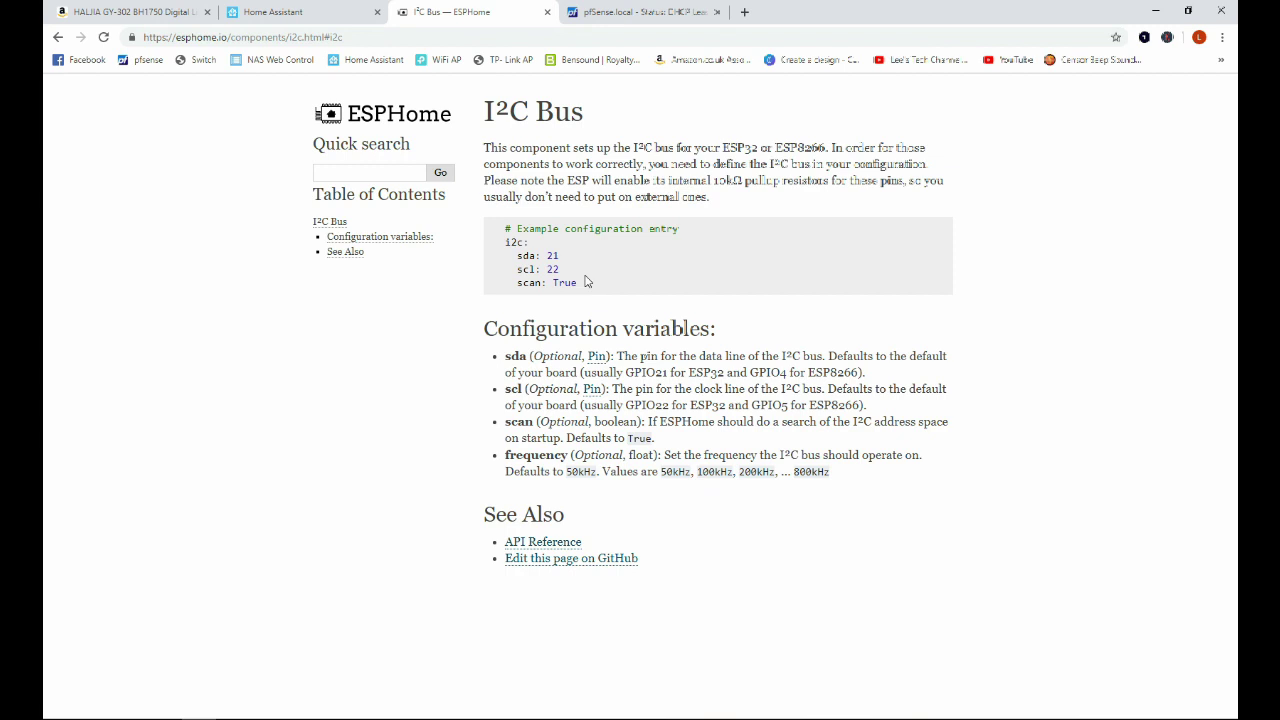
pyautogui.moveTo(586, 282); pyautogui.dragTo(503, 250)
pyautogui.hotkey('ctrl', 'c')
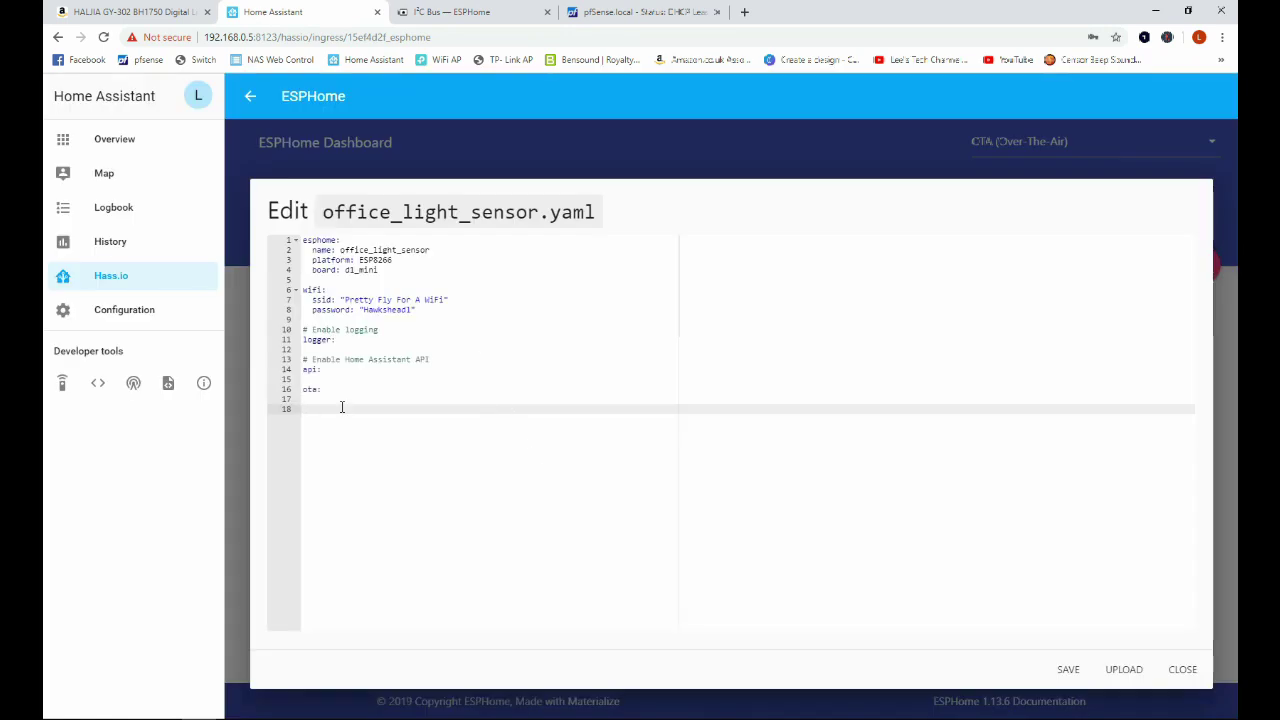
pyautogui.hotkey('ctrl', 'v')
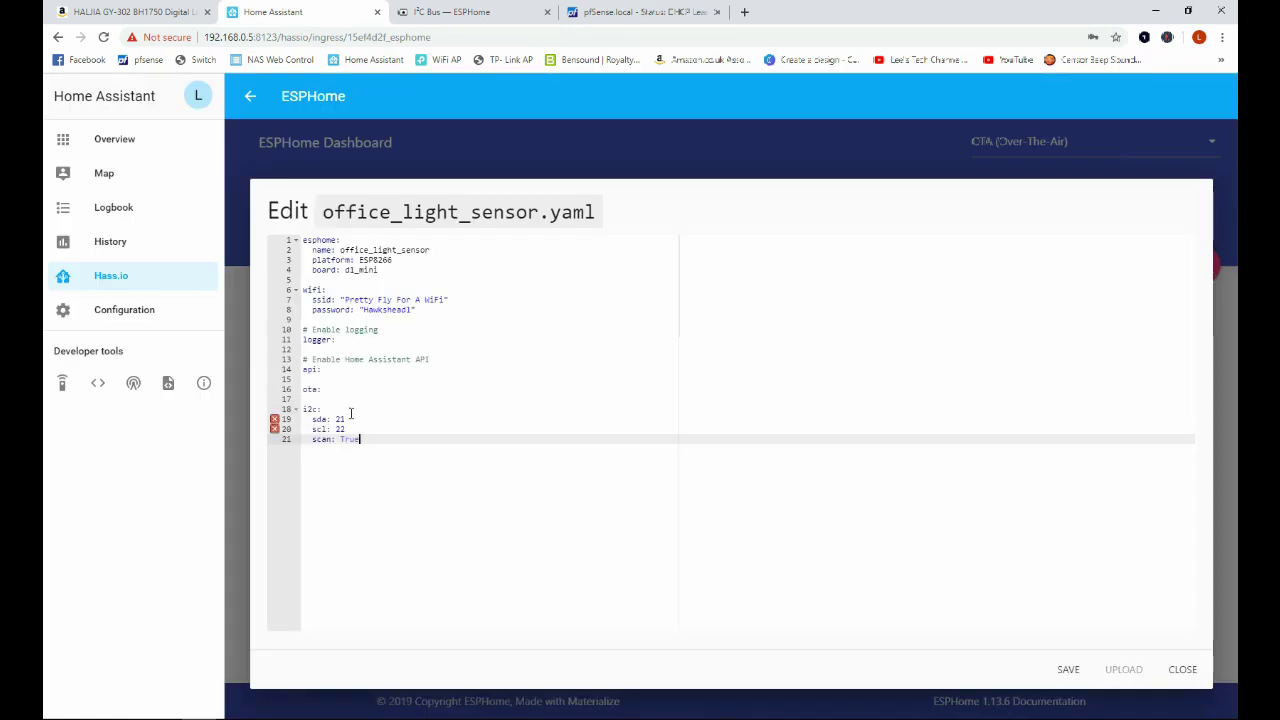
# - Set the sda pin to D1 and the scl pin to D2 in the i2c block
pyautogui.click(351, 410)
pyautogui.click(352, 428)
pyautogui.click(368, 419)
pyautogui.press('BackSpace')
pyautogui.press('BackSpace')
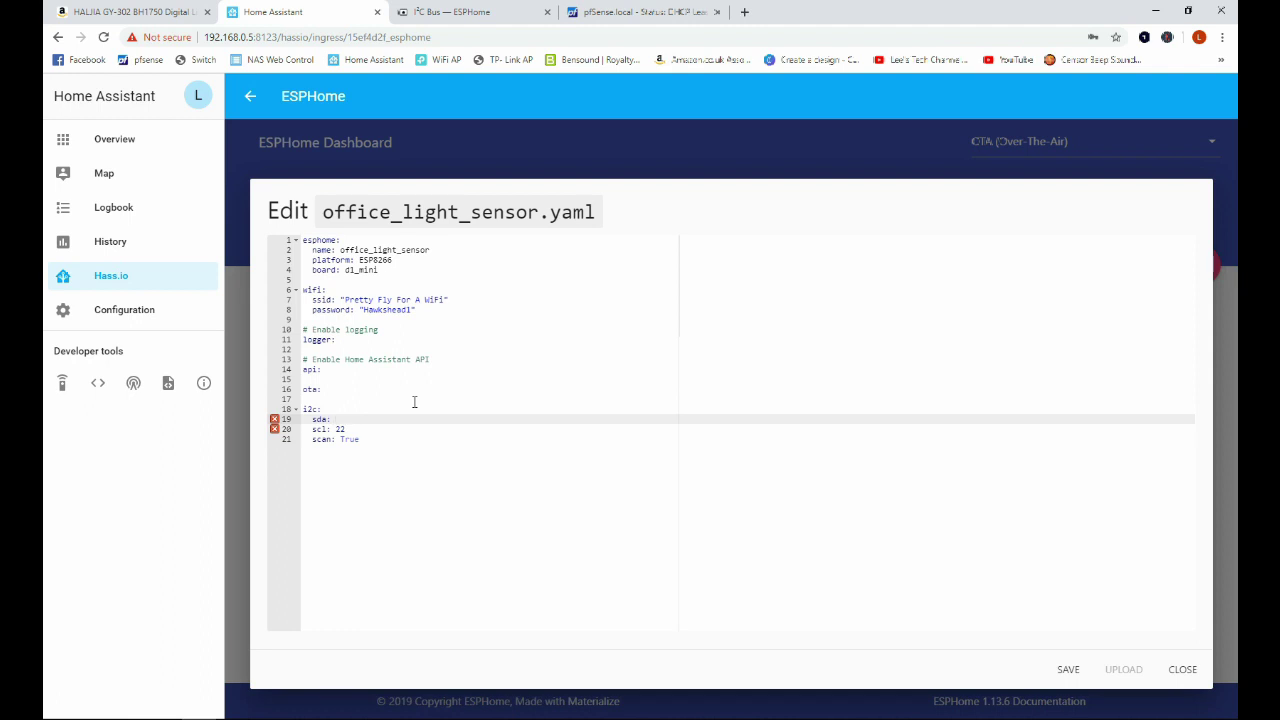
pyautogui.write('D1')
pyautogui.click(374, 429)
pyautogui.press('BackSpace')
pyautogui.press('BackSpace')
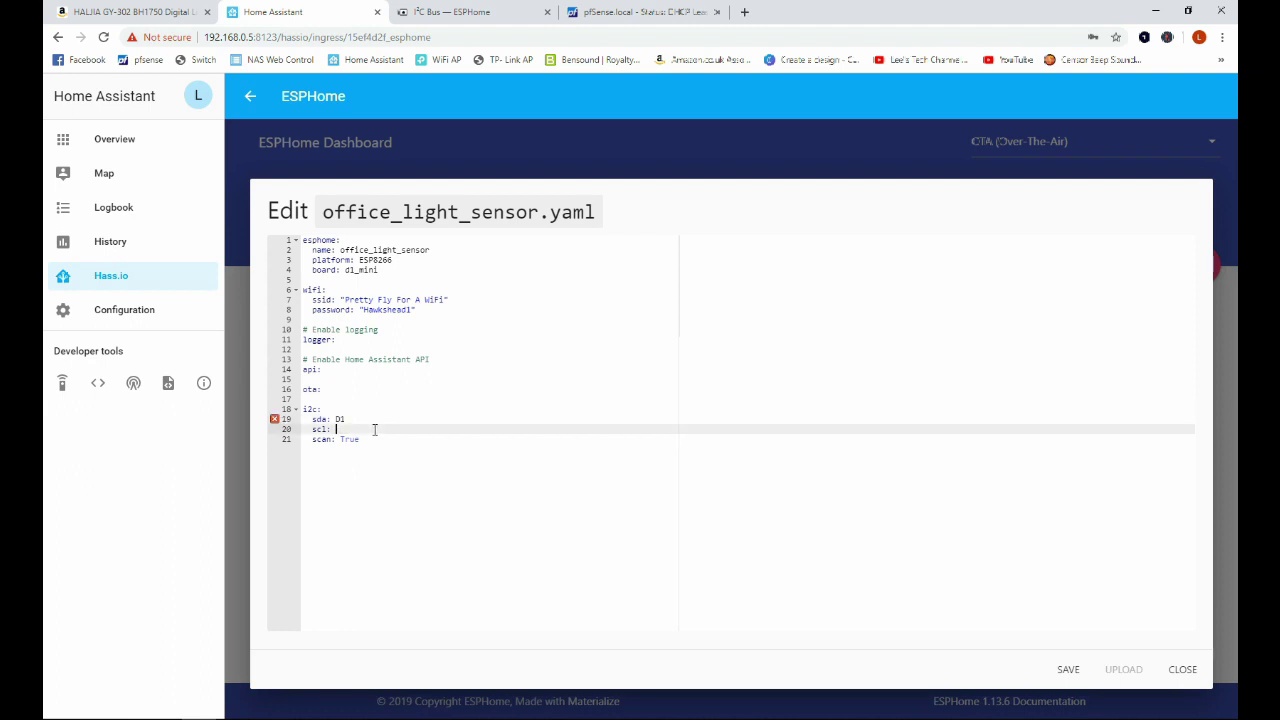
pyautogui.write('D2')
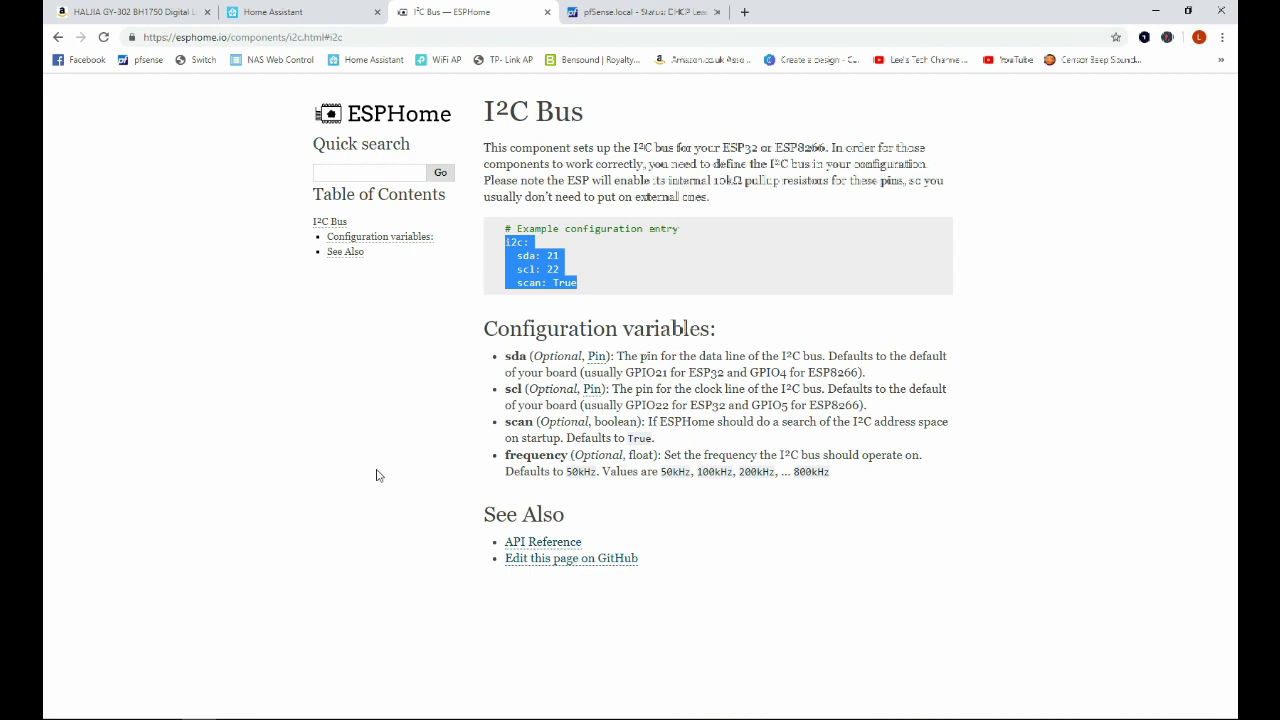
# - Copy the example sensor entry from the ESPHome BH1750 documentation page and paste it below the i2c block, separated by a blank line
pyautogui.click(59, 36)
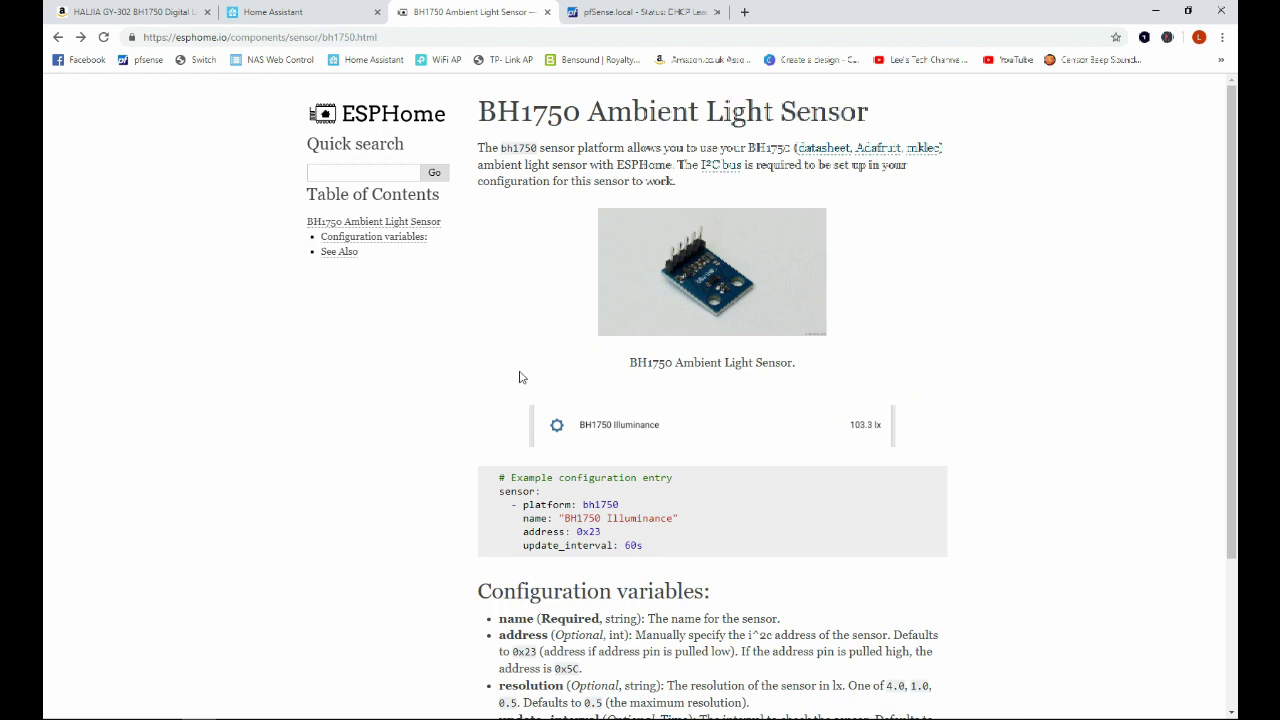
pyautogui.scroll(-2, 519, 377)
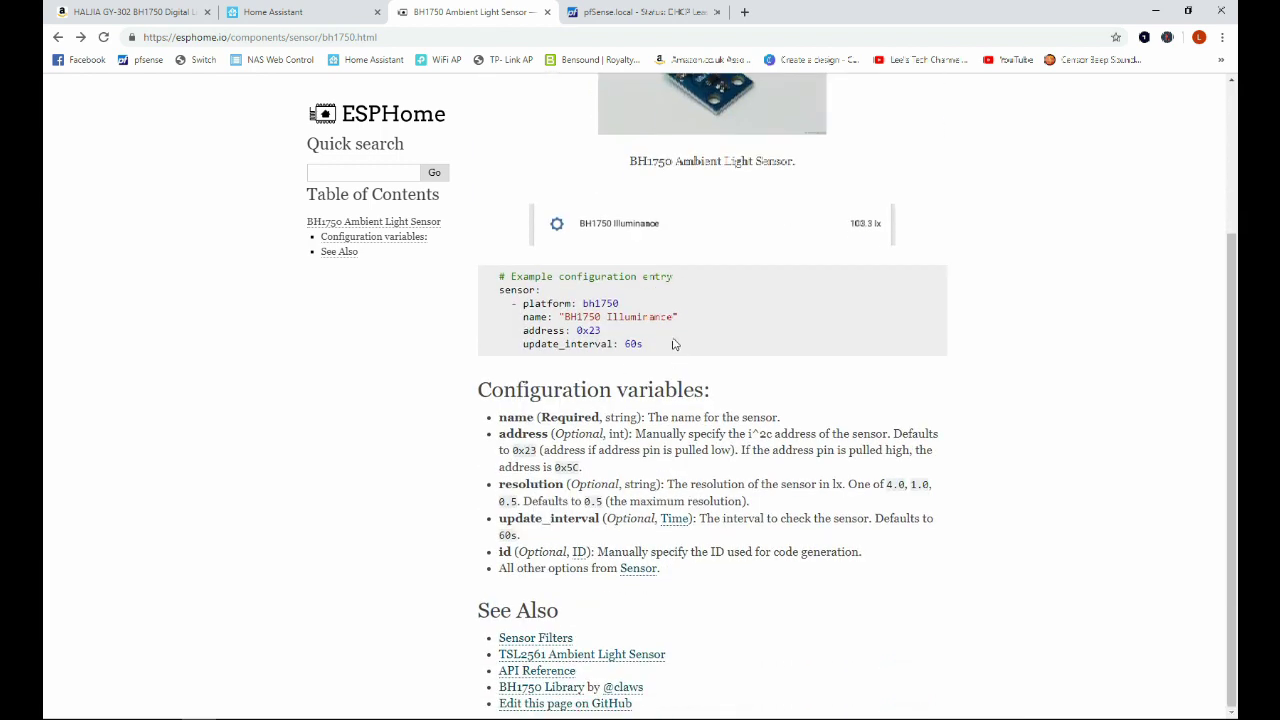
pyautogui.moveTo(672, 344); pyautogui.dragTo(498, 289)
pyautogui.rightClick(520, 313)
pyautogui.click(550, 321)
pyautogui.click(317, 14)
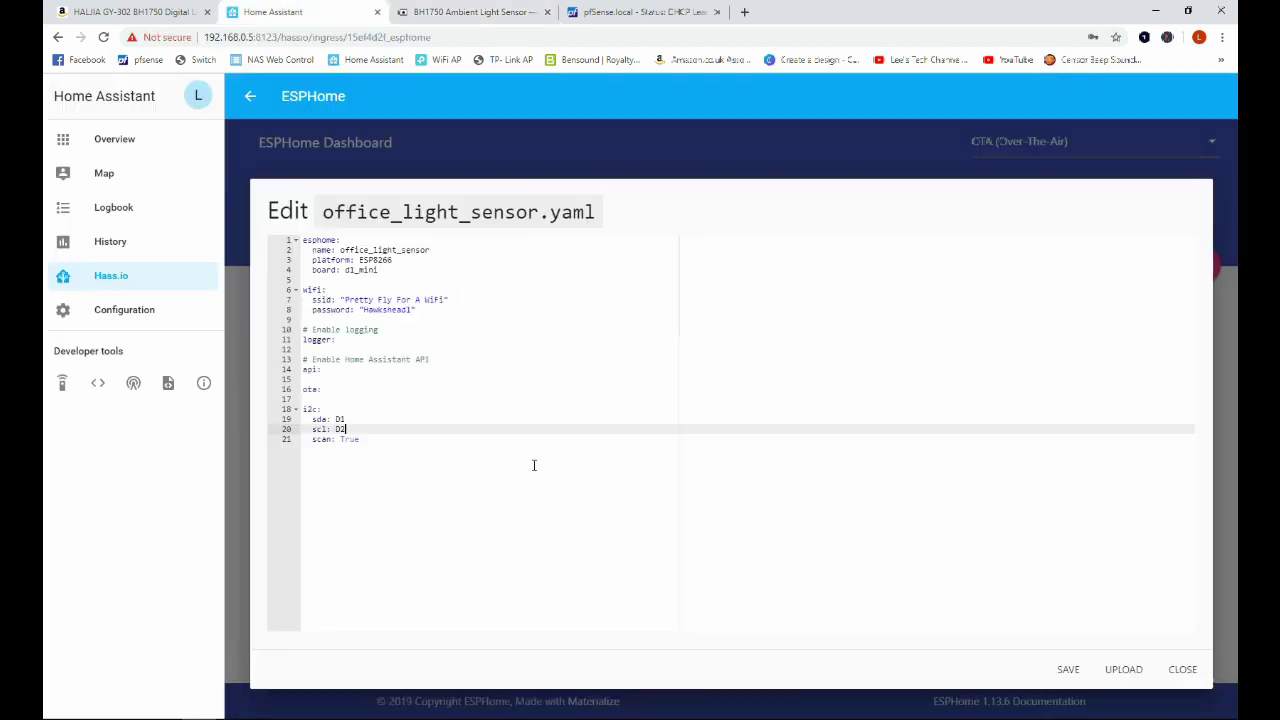
pyautogui.click(424, 437)
pyautogui.press('Return')
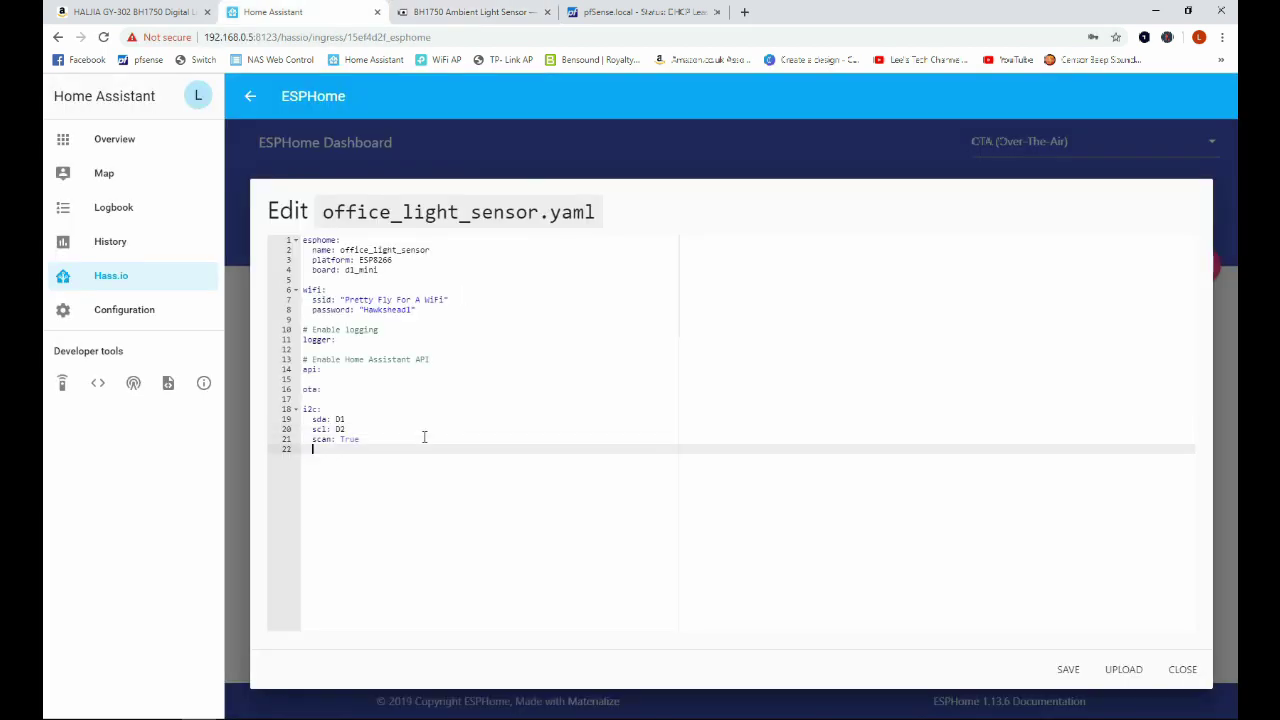
pyautogui.press('Return')
pyautogui.hotkey('ctrl', 'v')
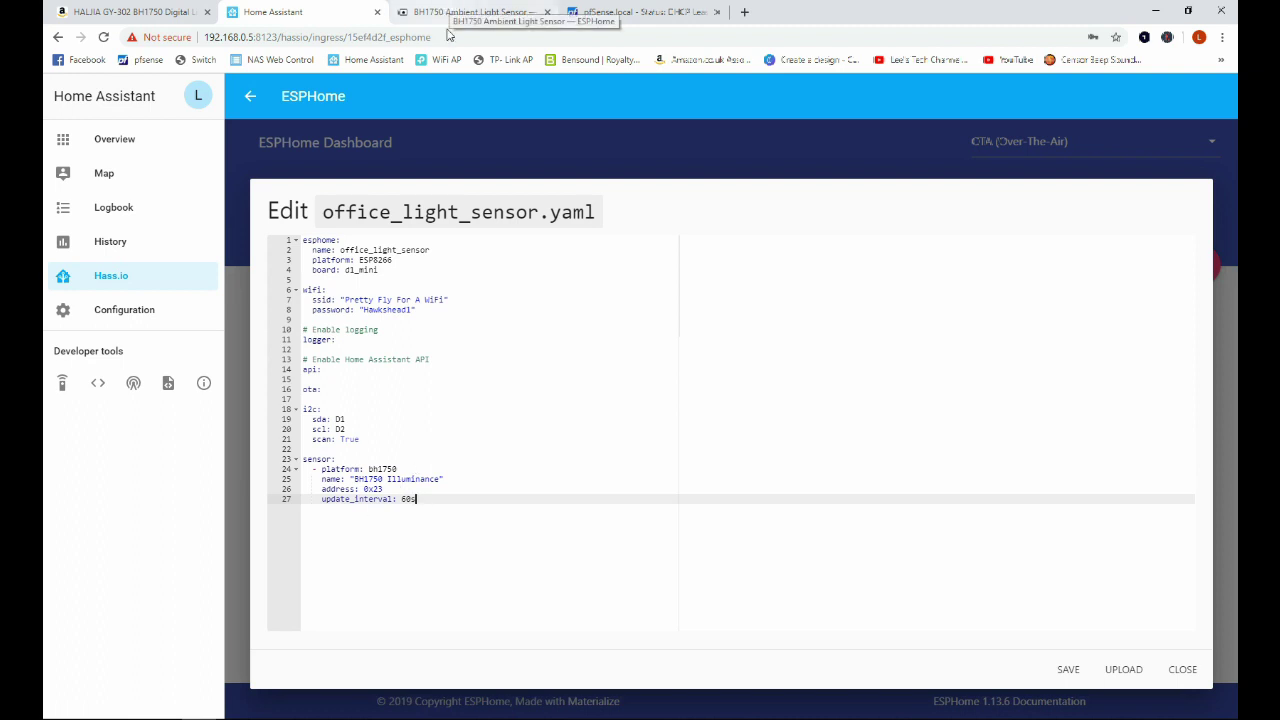
# - Set the BH1750 sensor's update_interval to 20s and save office_light_sensor.yaml
pyautogui.click(408, 498)
pyautogui.press('BackSpace')
pyautogui.press('BackSpace')
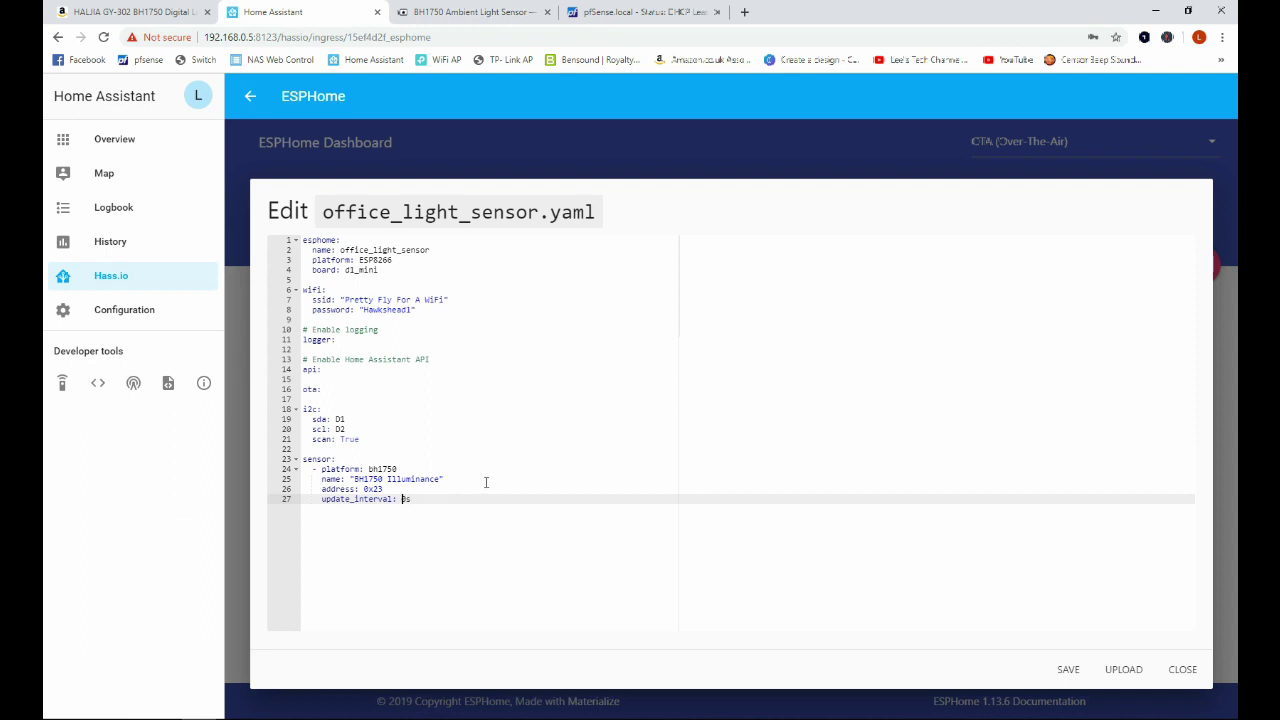
pyautogui.write('2')
pyautogui.click(1066, 674)
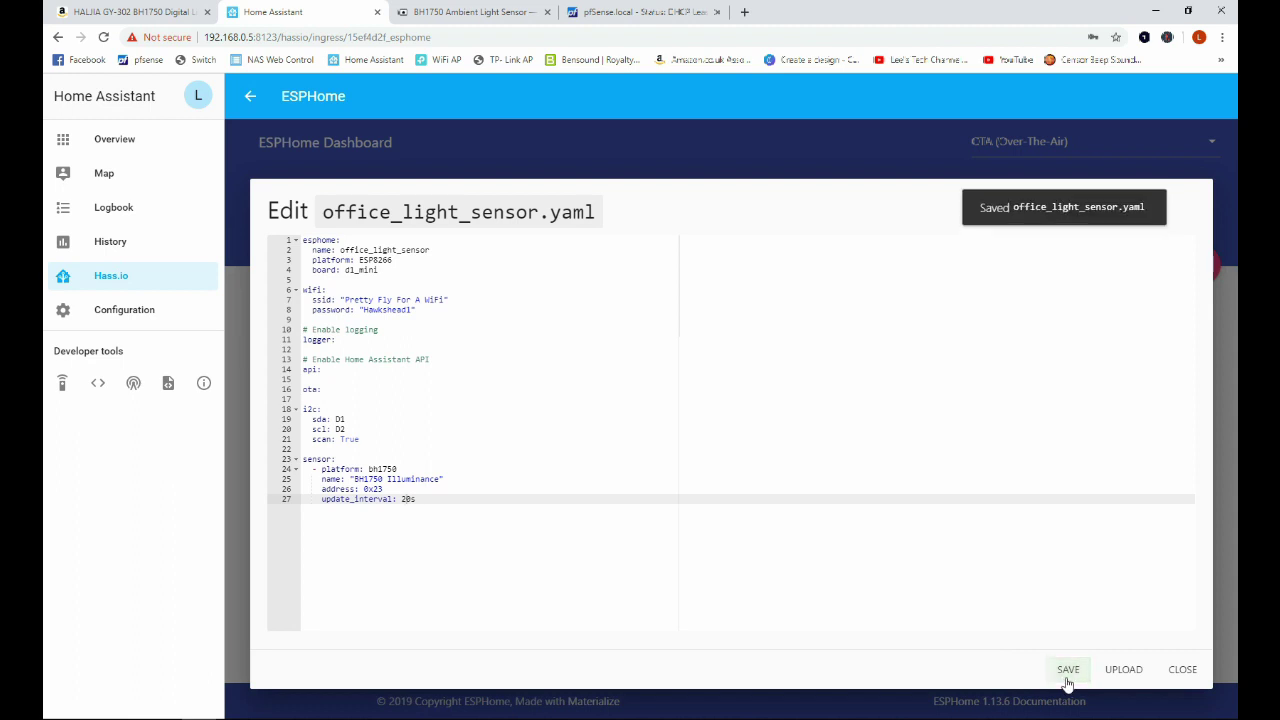
# - Close the YAML editor and compile the firmware for the office_light_sensor node
pyautogui.click(1183, 672)
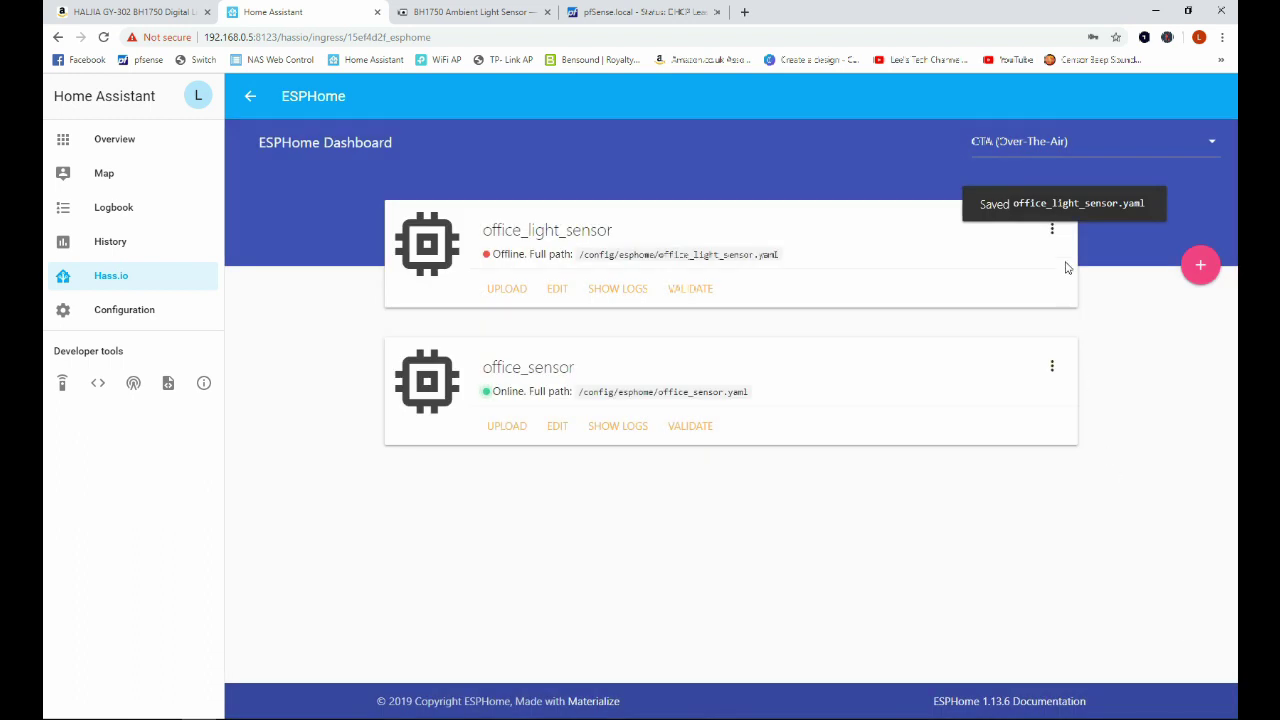
pyautogui.click(1051, 229)
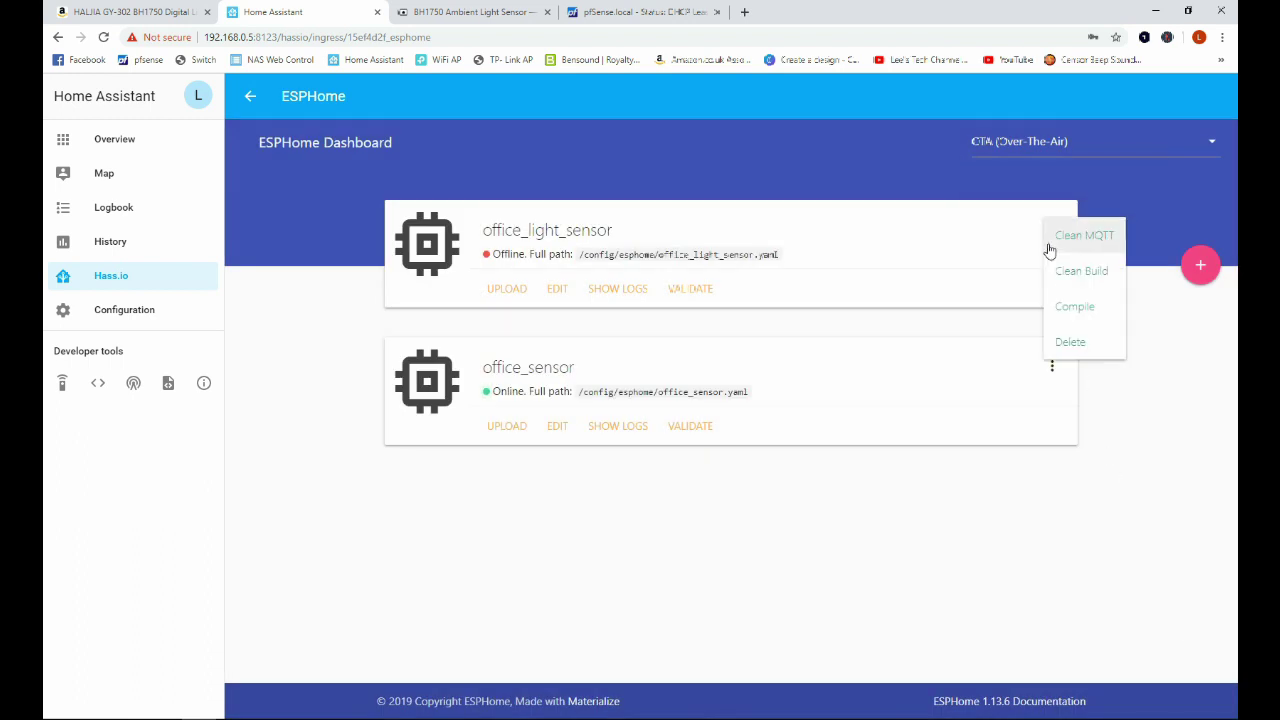
pyautogui.click(1076, 307)
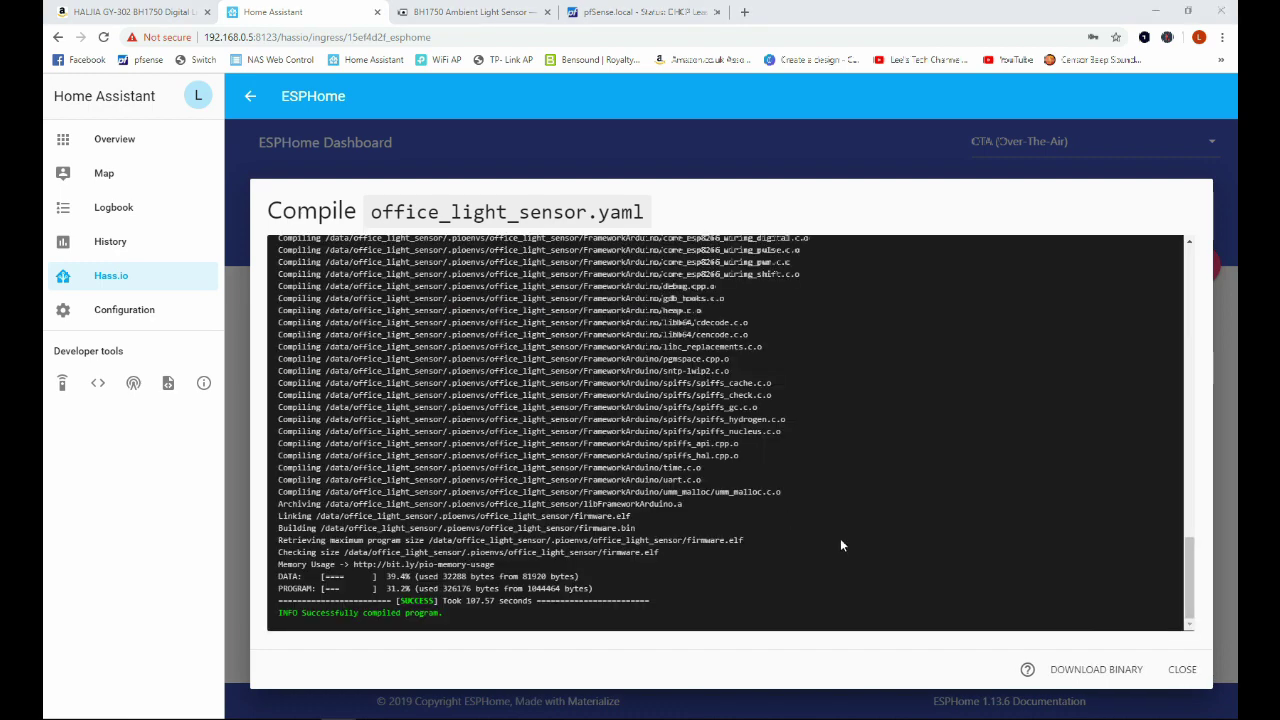
# - Download the compiled binary office_light_sensor.bin and show the downloaded file in its folder
pyautogui.click(1090, 674)
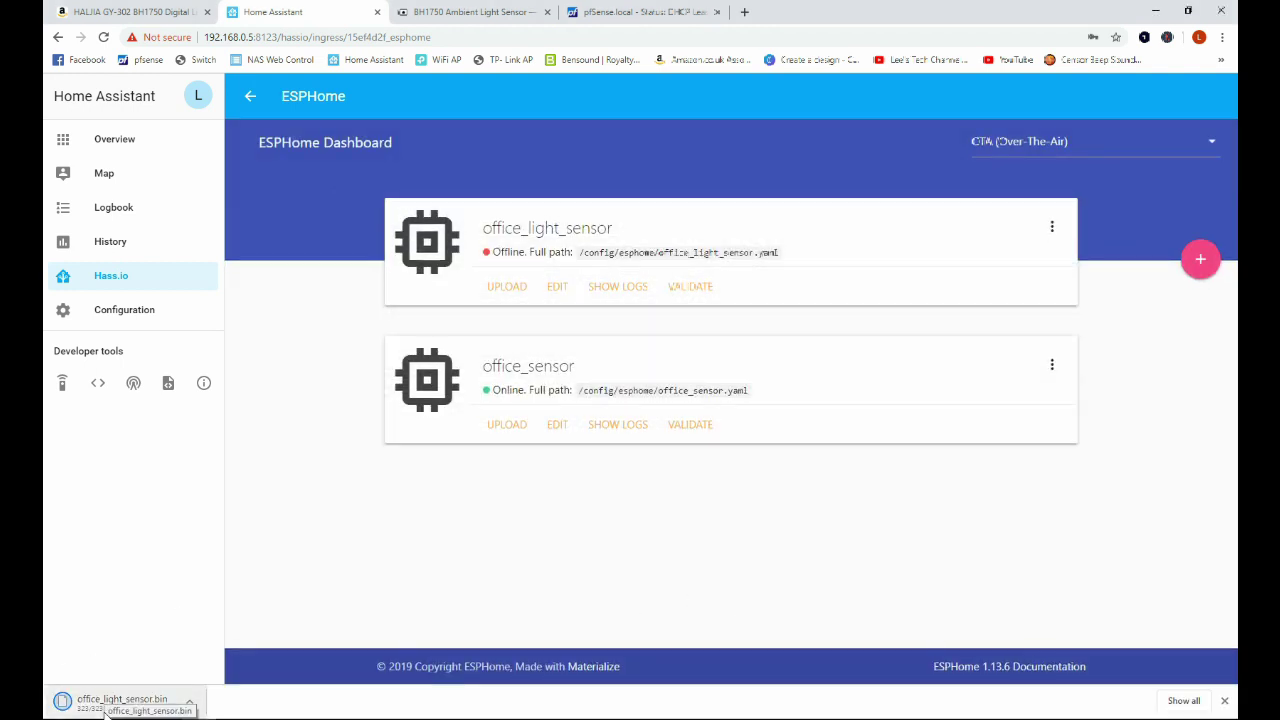
pyautogui.click(190, 705)
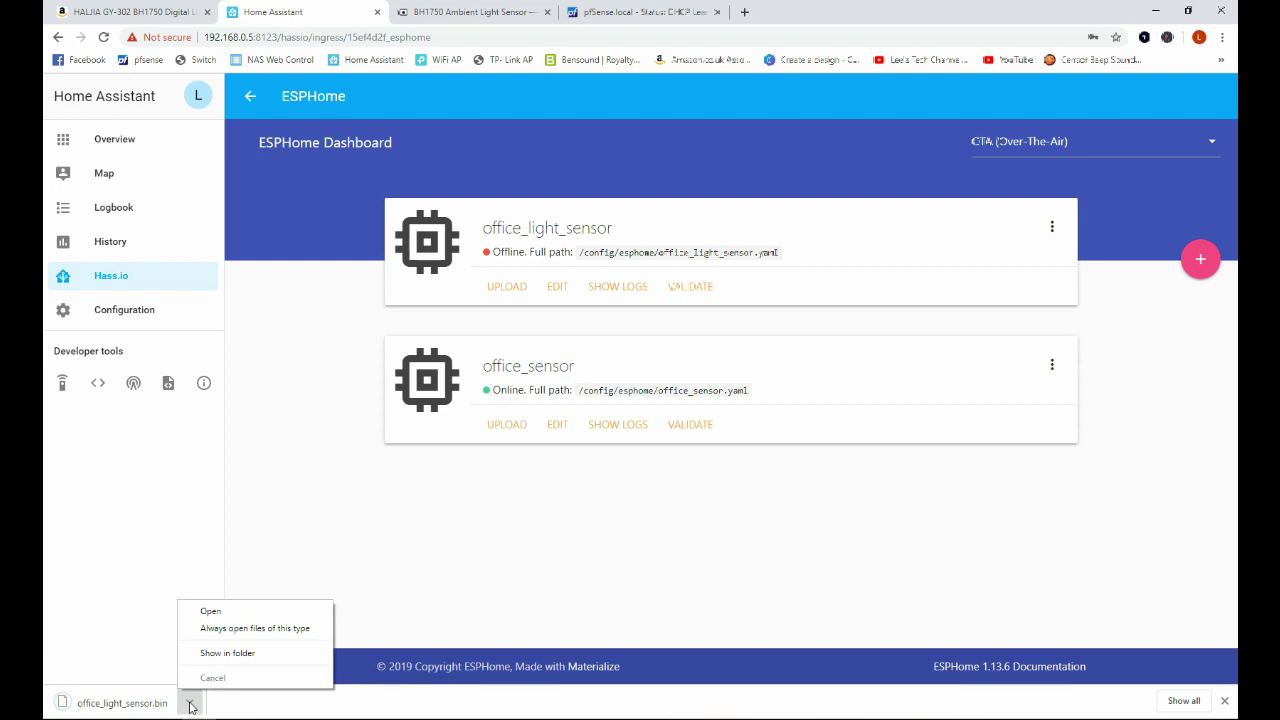
pyautogui.click(228, 652)
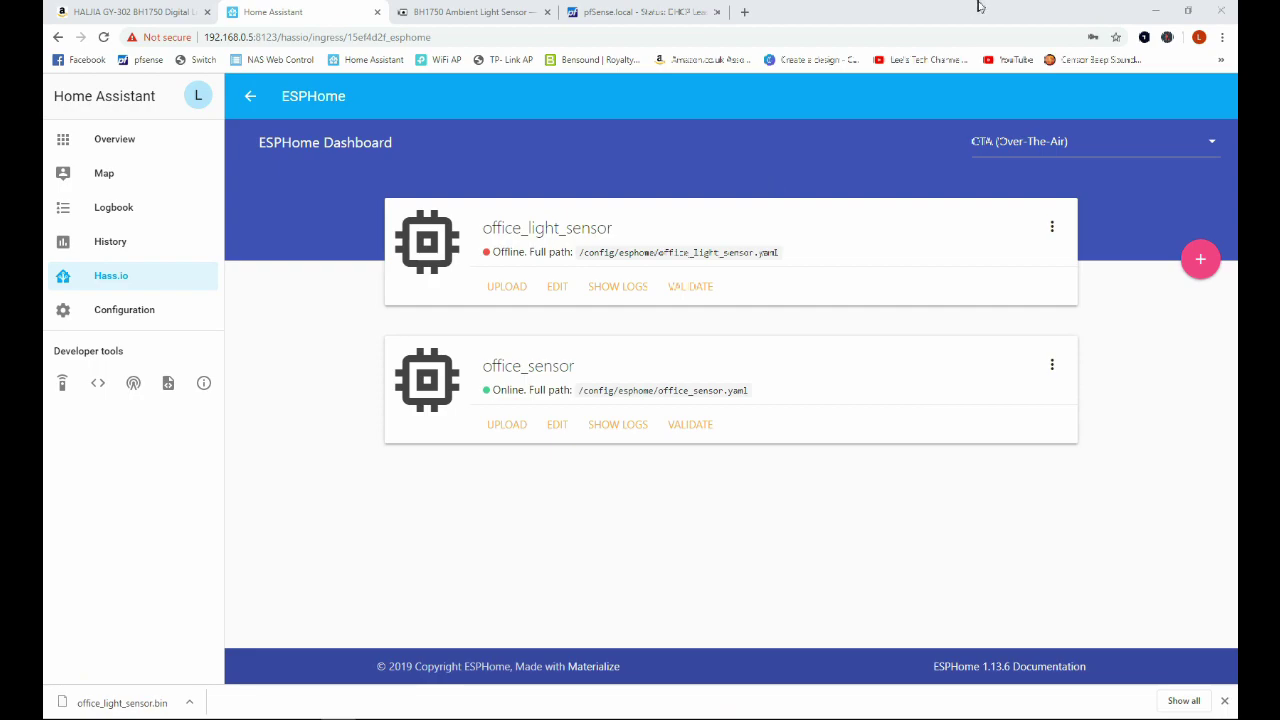
# - Minimize the browser and launch ESPHome-Flasher from the desktop as administrator
pyautogui.click(1155, 11)
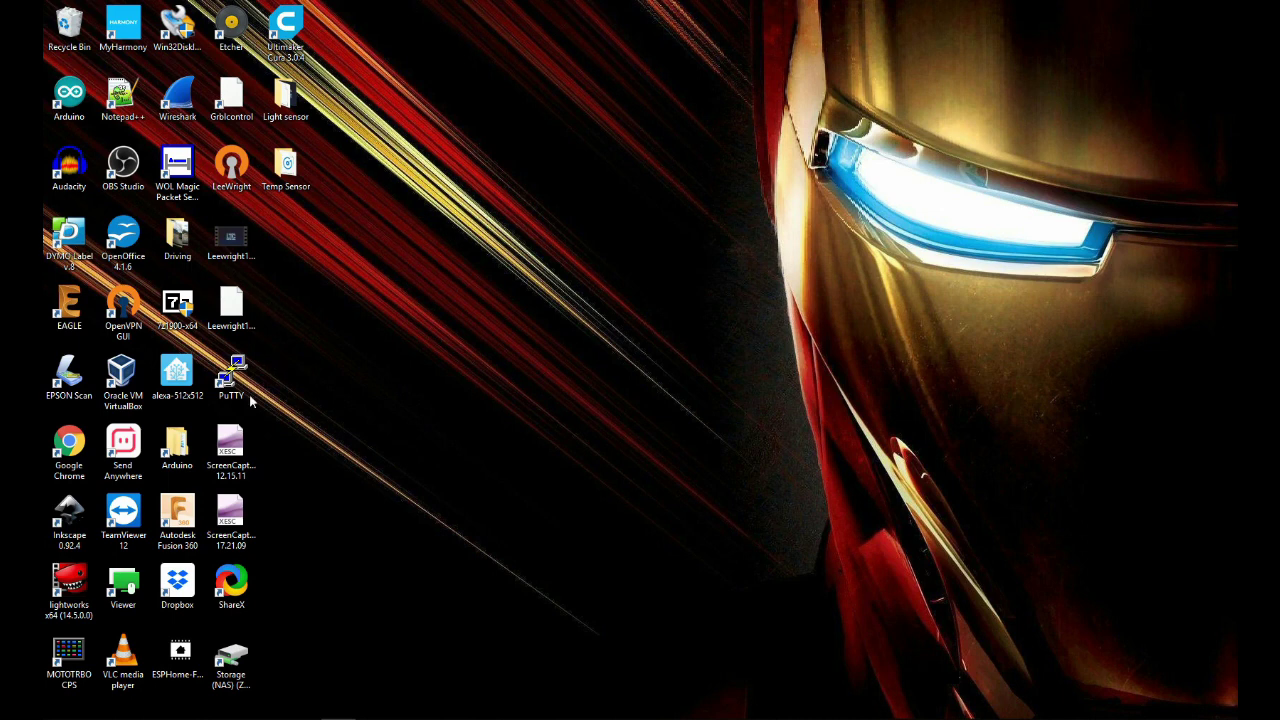
pyautogui.doubleClick(177, 662)
pyautogui.rightClick(175, 656)
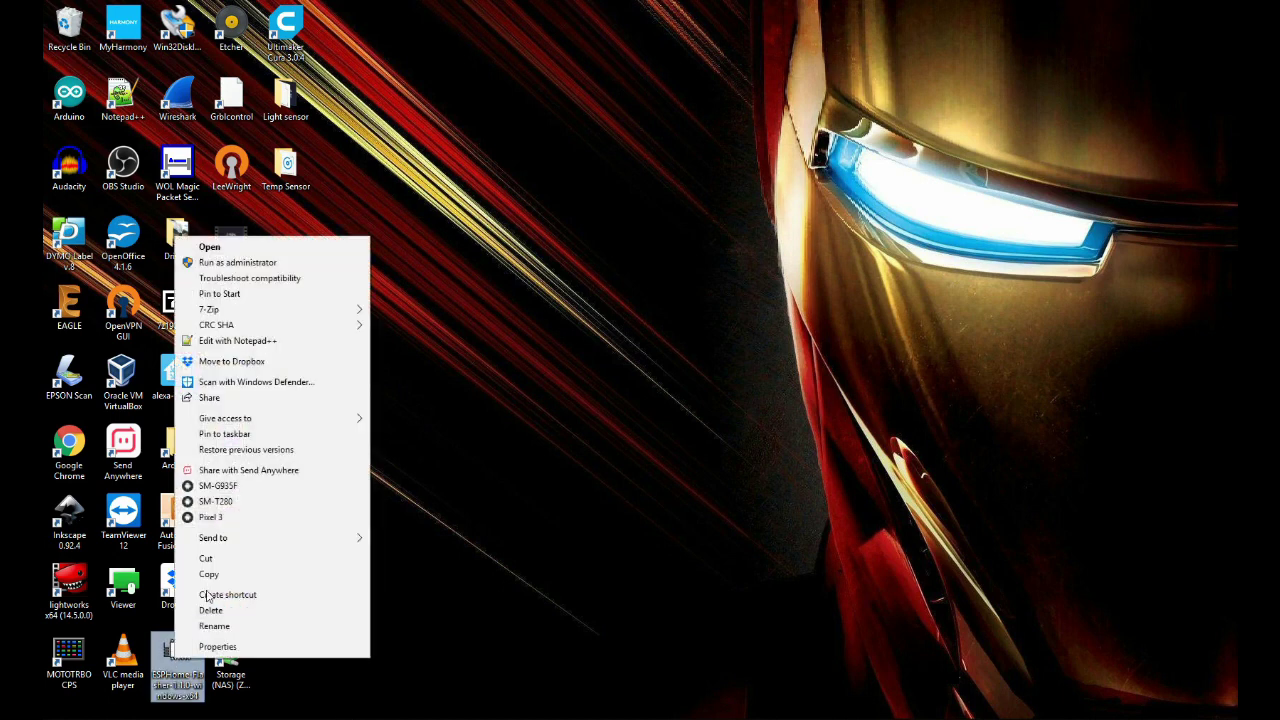
pyautogui.click(263, 262)
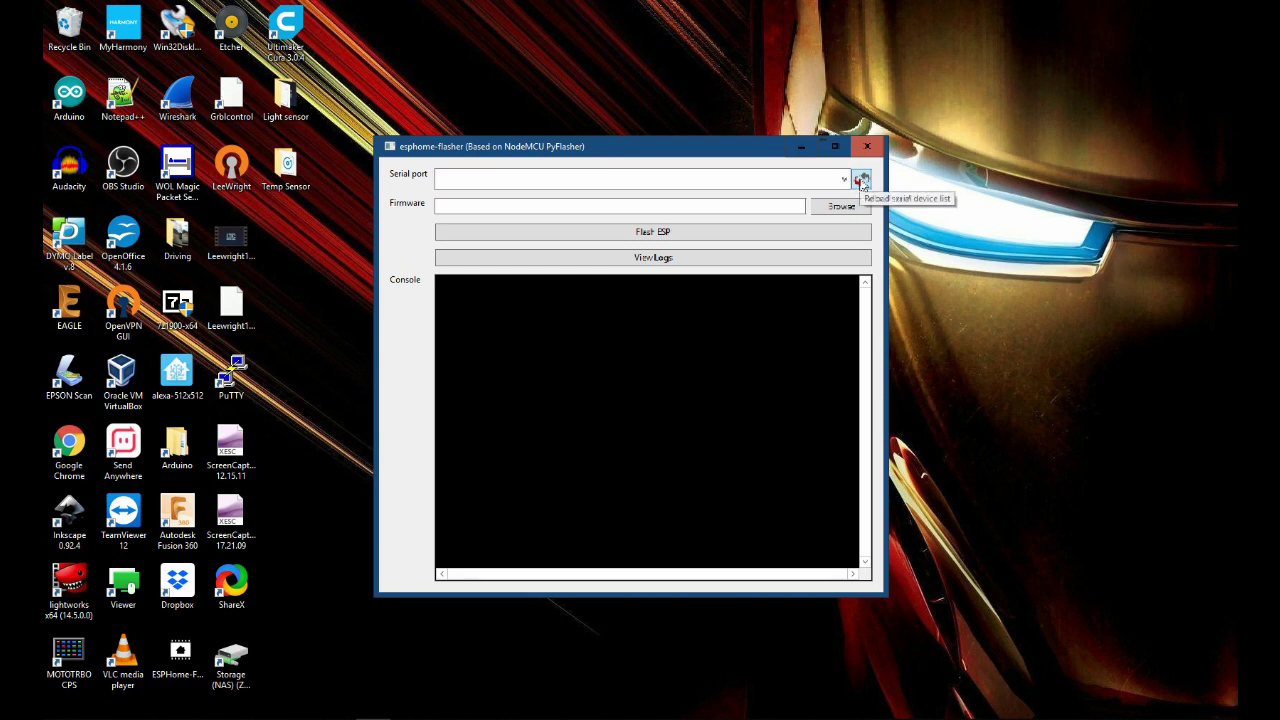
# - Reload the serial device list in esphome-flasher and select COM7 as the serial port
pyautogui.click(862, 182)
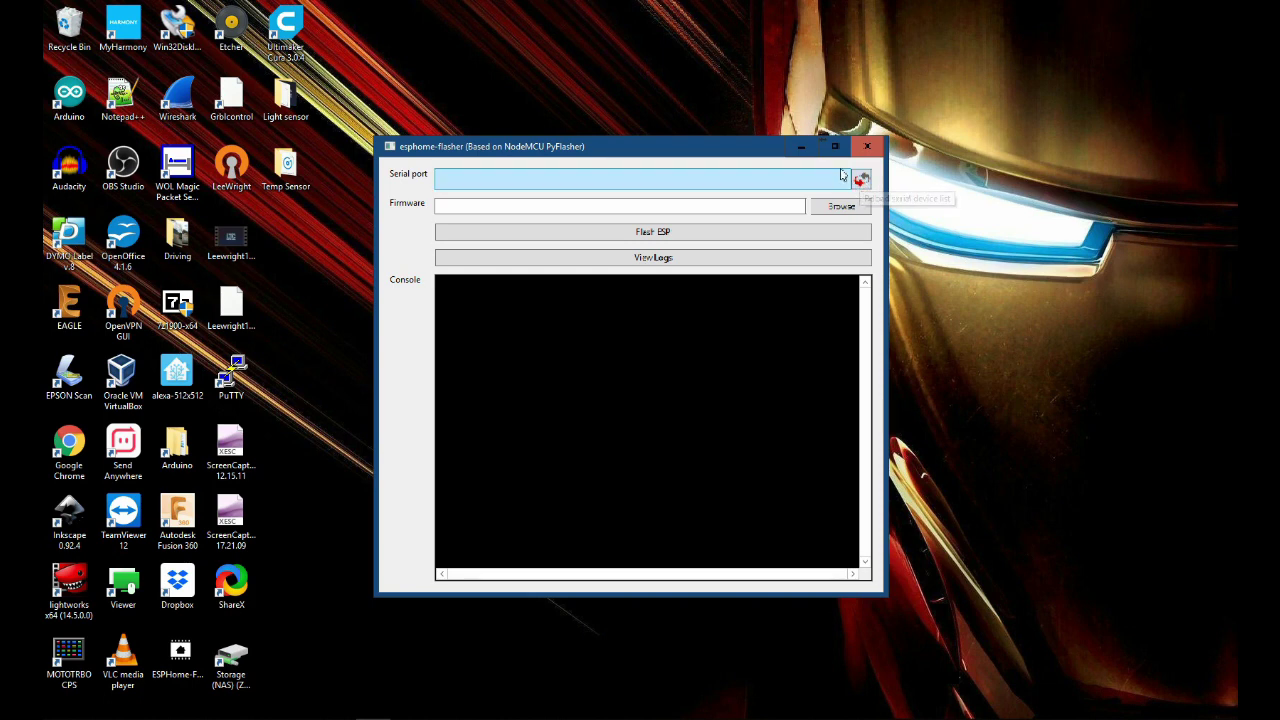
pyautogui.click(845, 179)
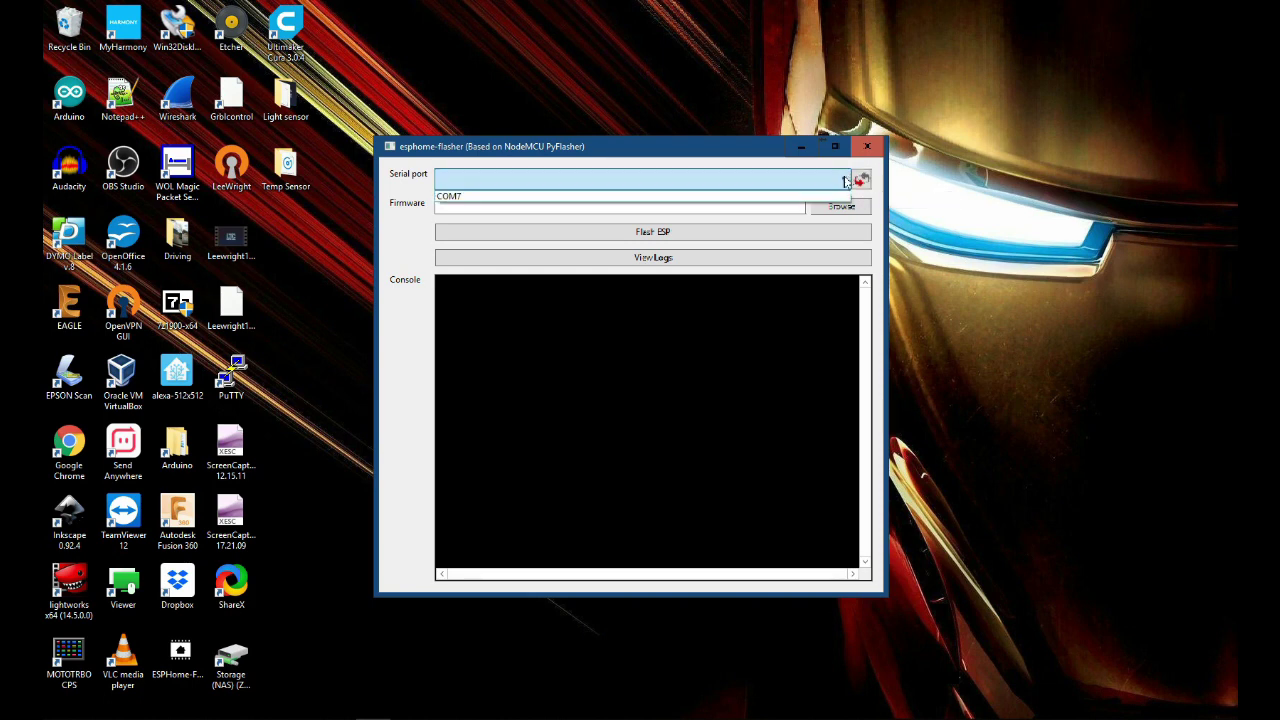
pyautogui.click(793, 197)
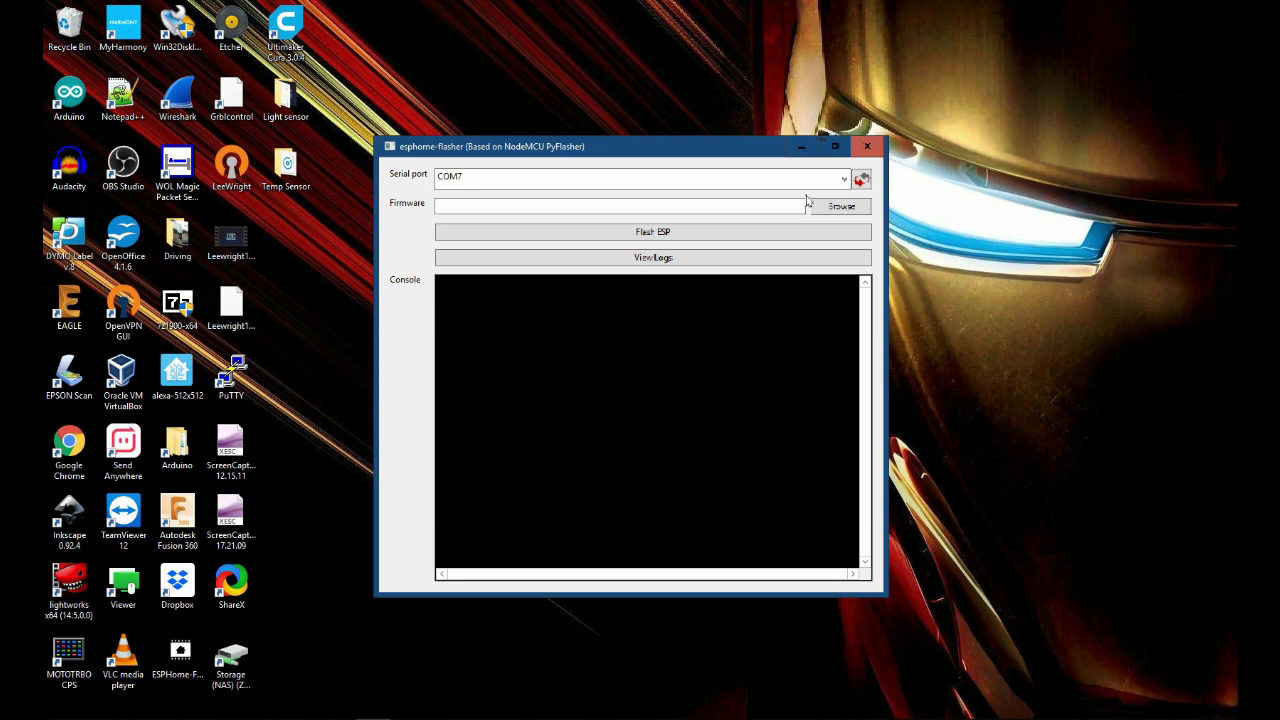
# - Load office_light_sensor.bin from the Desktop as the firmware and flash it to the ESP board
pyautogui.click(828, 212)
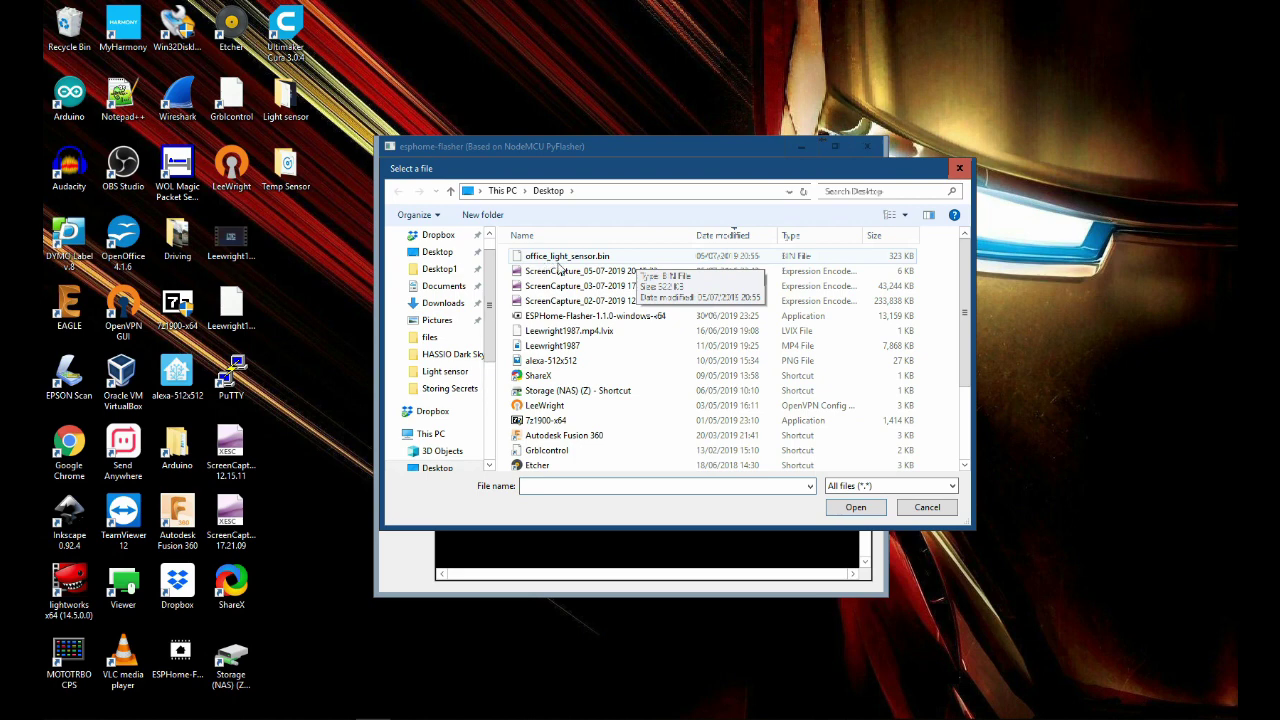
pyautogui.click(630, 264)
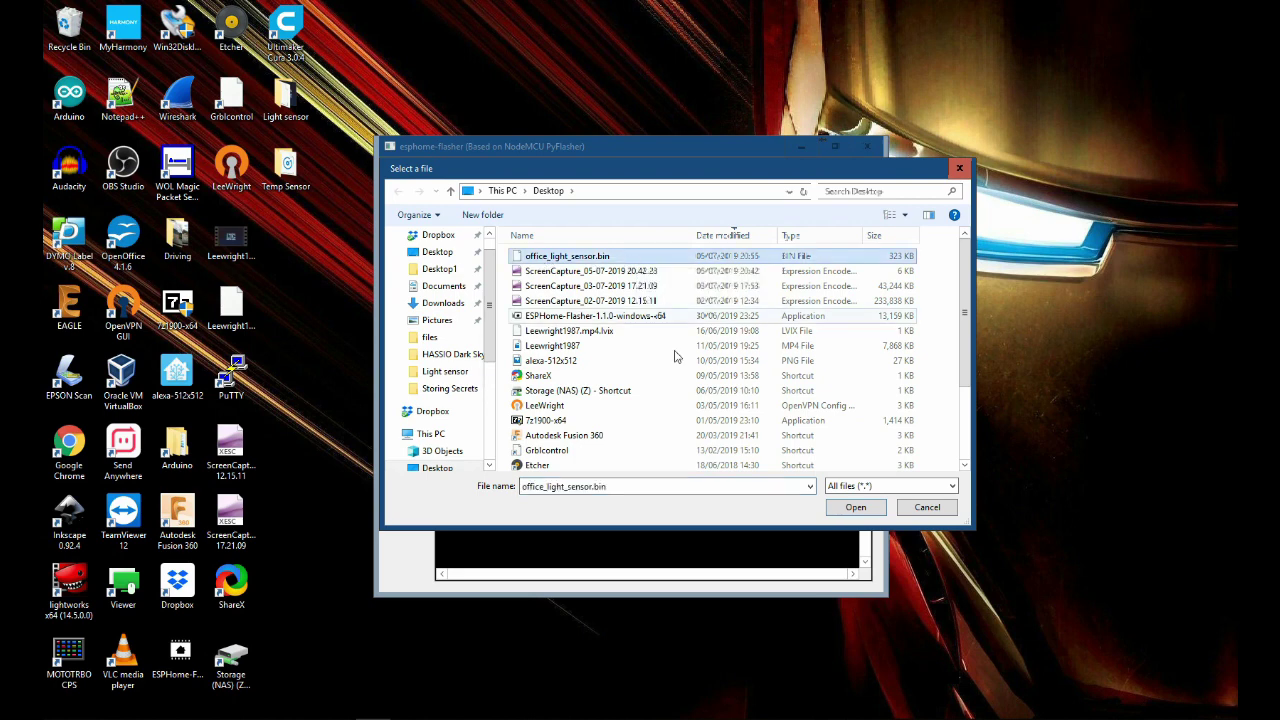
pyautogui.click(864, 509)
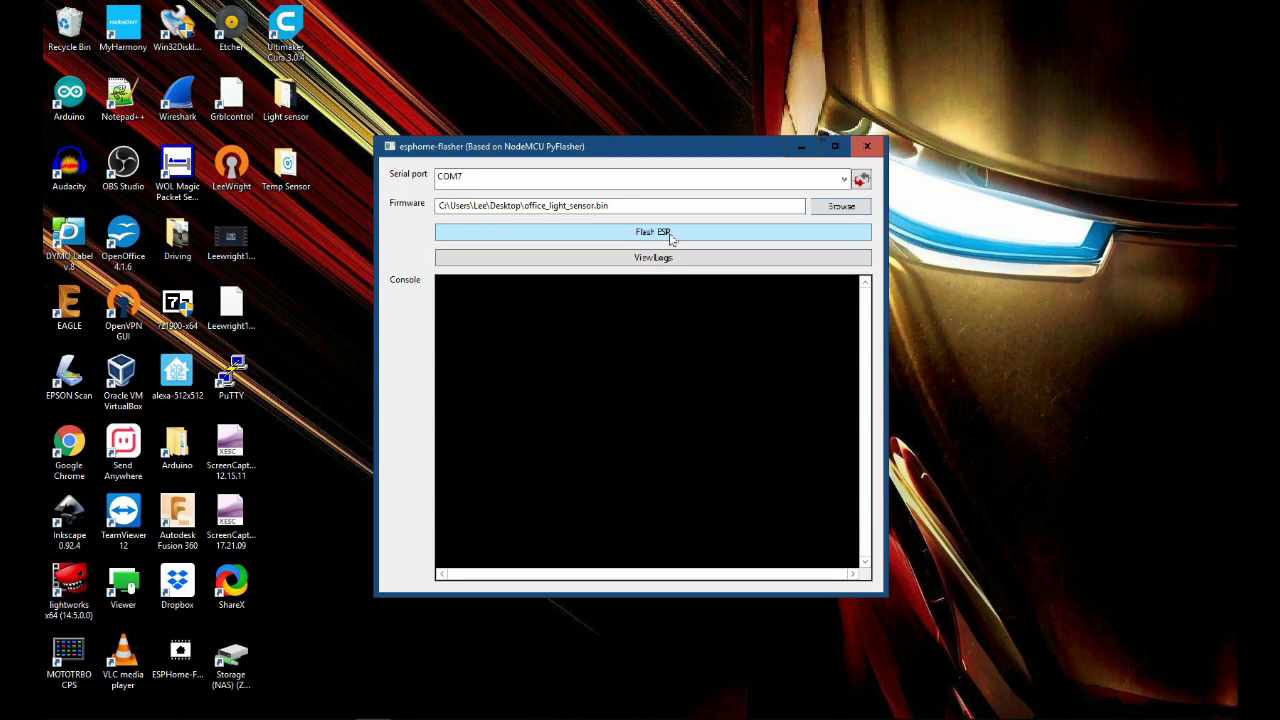
pyautogui.click(671, 236)
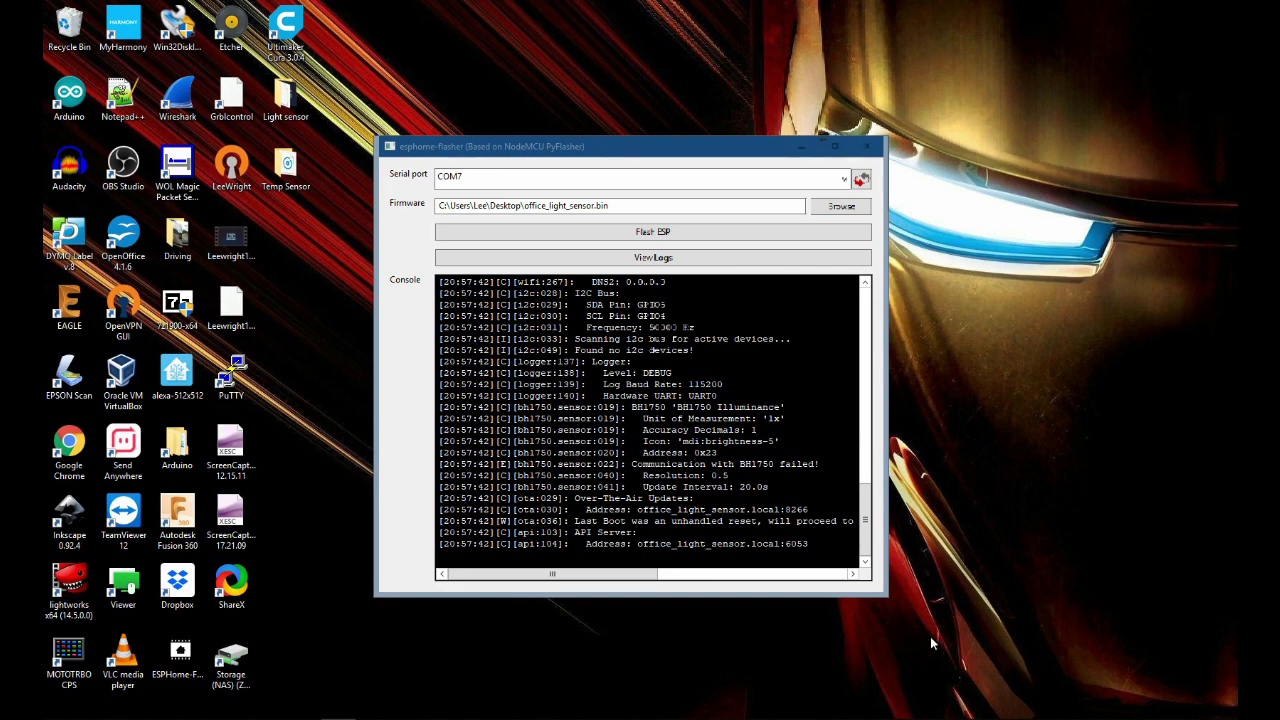
# - Review the flashing and boot log in the console, and close esphome-flasher
pyautogui.moveTo(870, 533); pyautogui.dragTo(872, 331)
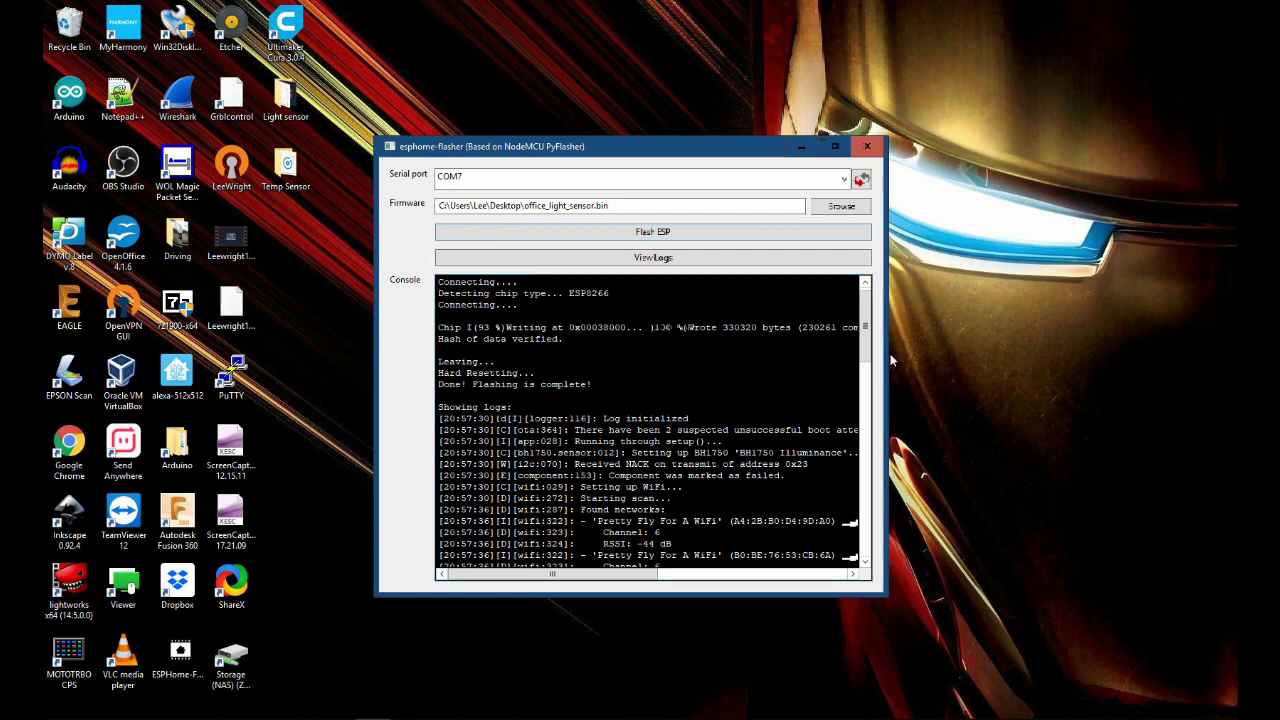
pyautogui.moveTo(868, 327); pyautogui.dragTo(864, 543)
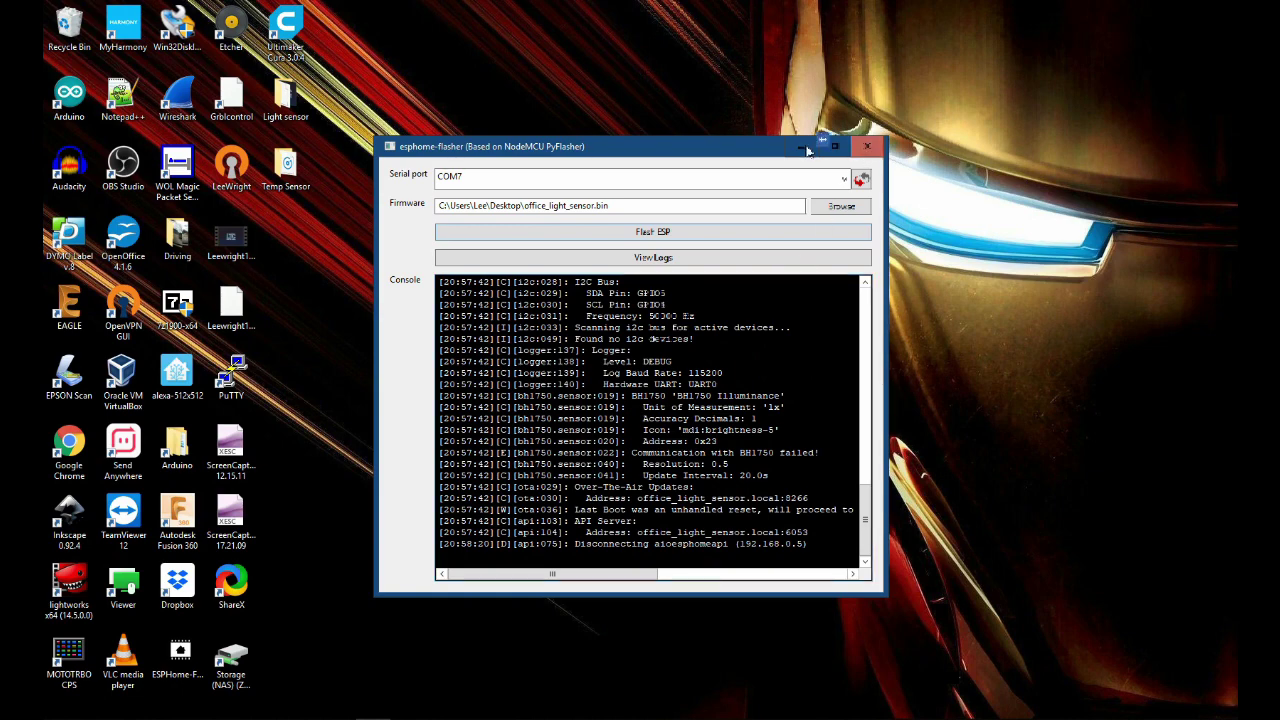
pyautogui.click(867, 146)
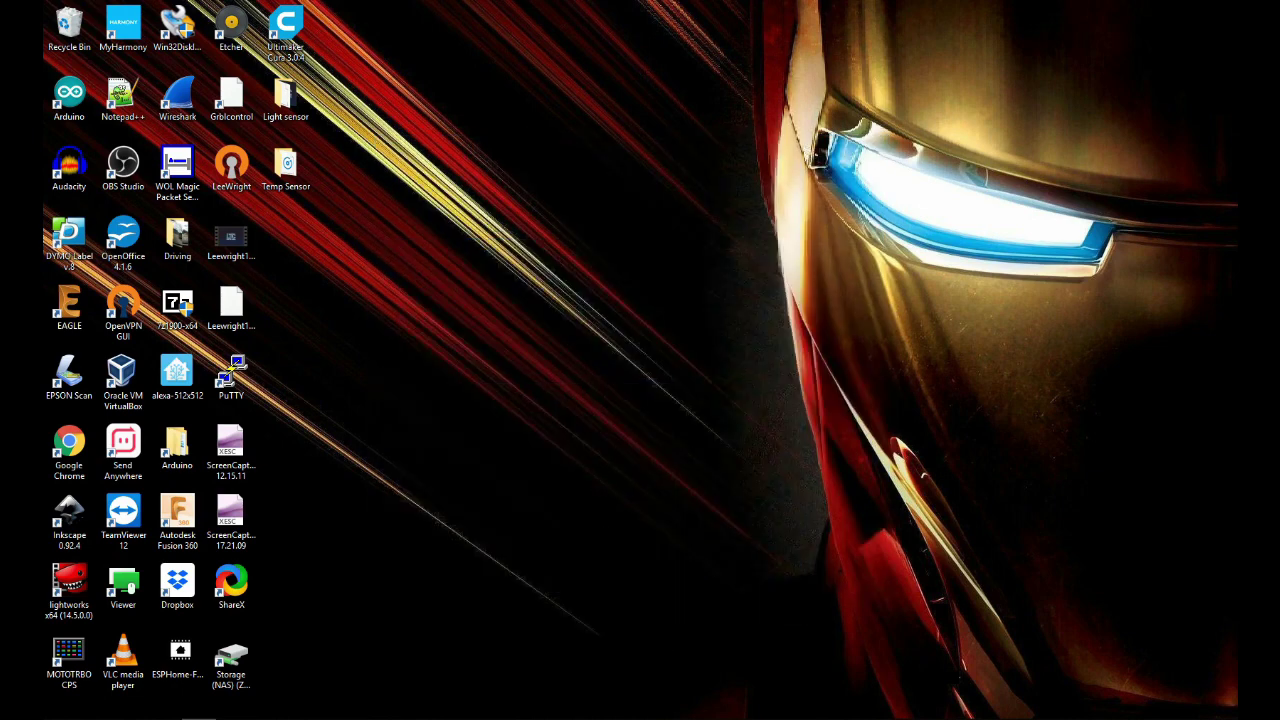
# - Switch back to Home Assistant in Chrome and add the ESPHome node office_light_sensor from the new devices notification
pyautogui.click(338, 718)
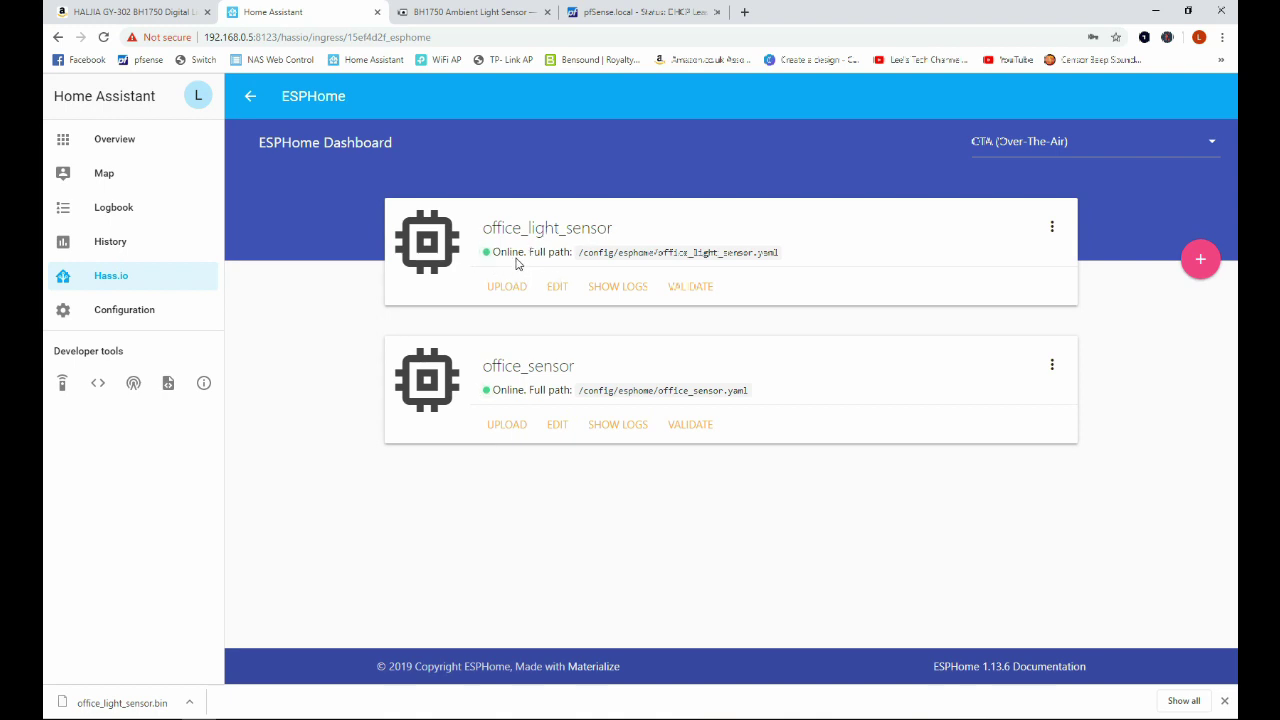
pyautogui.click(133, 140)
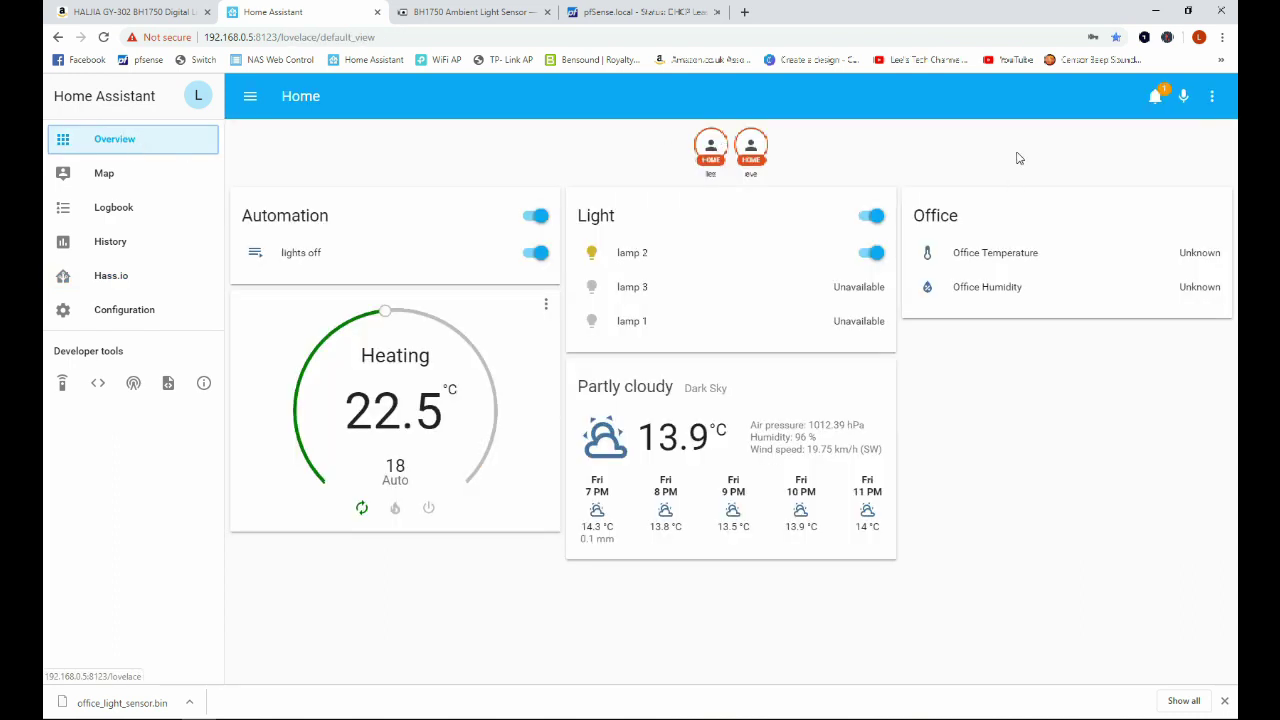
pyautogui.click(1154, 98)
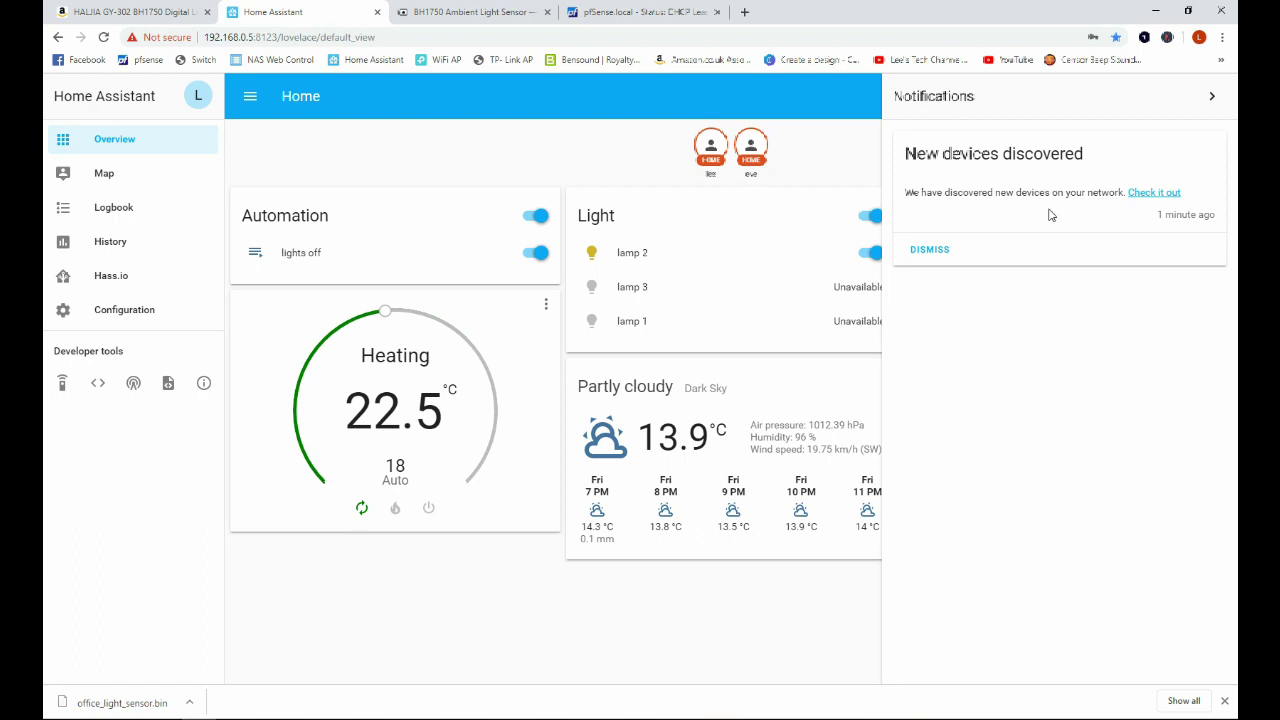
pyautogui.click(1163, 193)
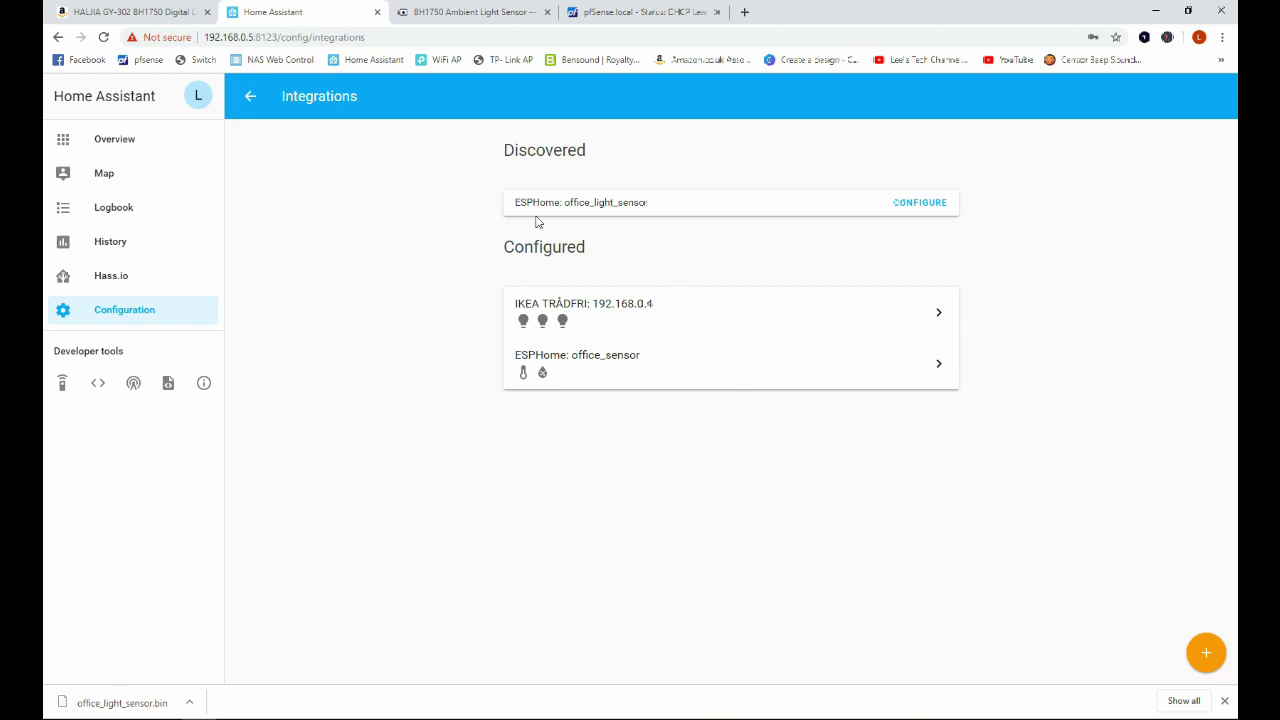
pyautogui.click(915, 203)
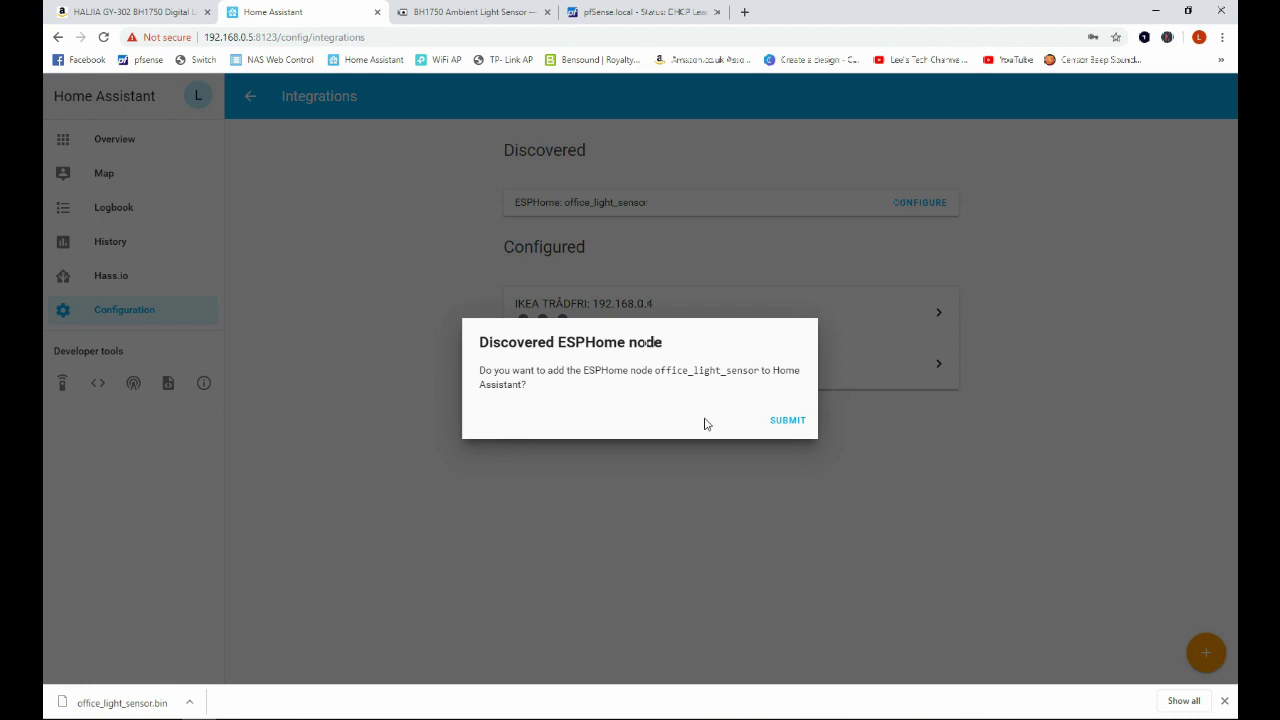
pyautogui.click(800, 424)
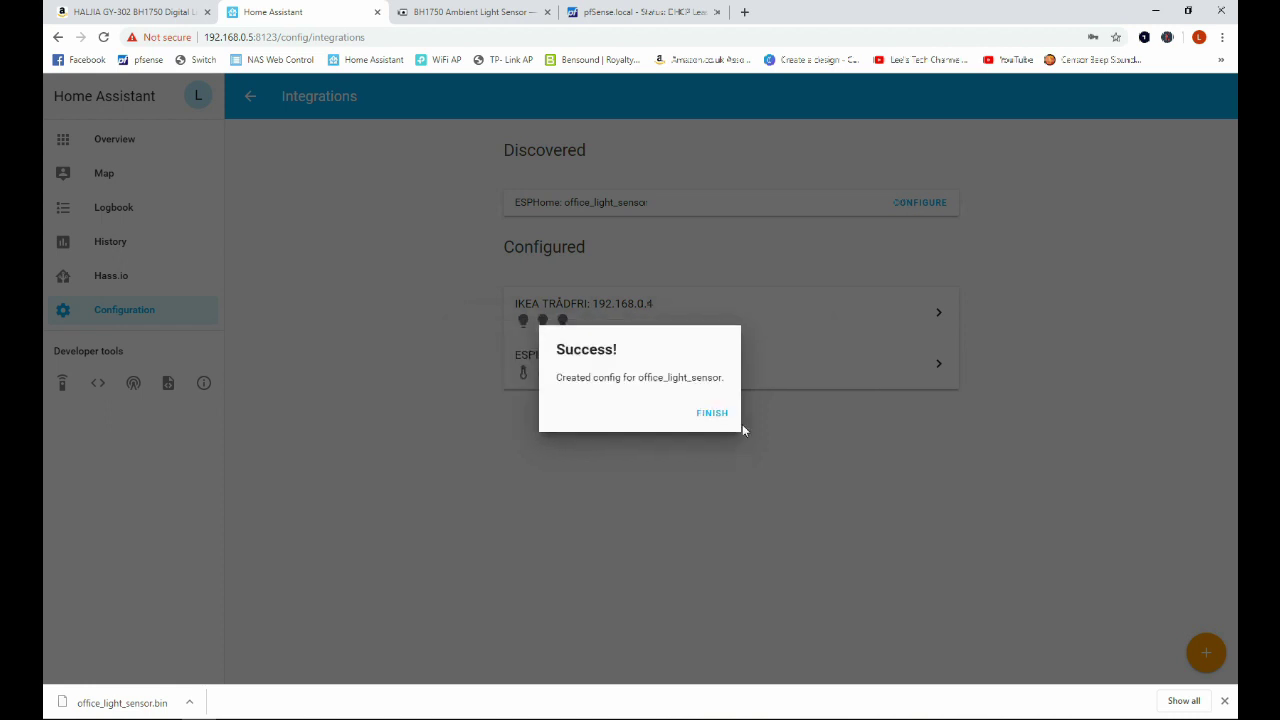
pyautogui.click(720, 418)
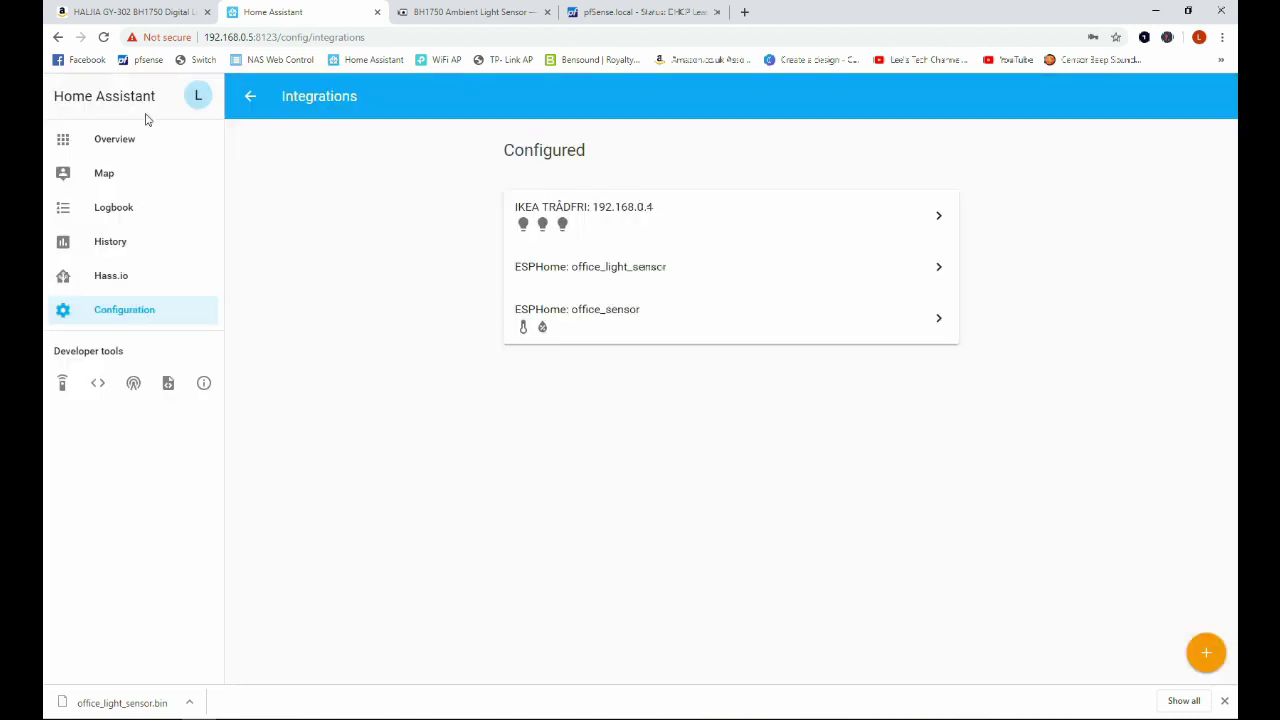
# - Check the Home Assistant overview and the developer states list for the sensor.bh1750_illuminance entity and its current state
pyautogui.click(110, 144)
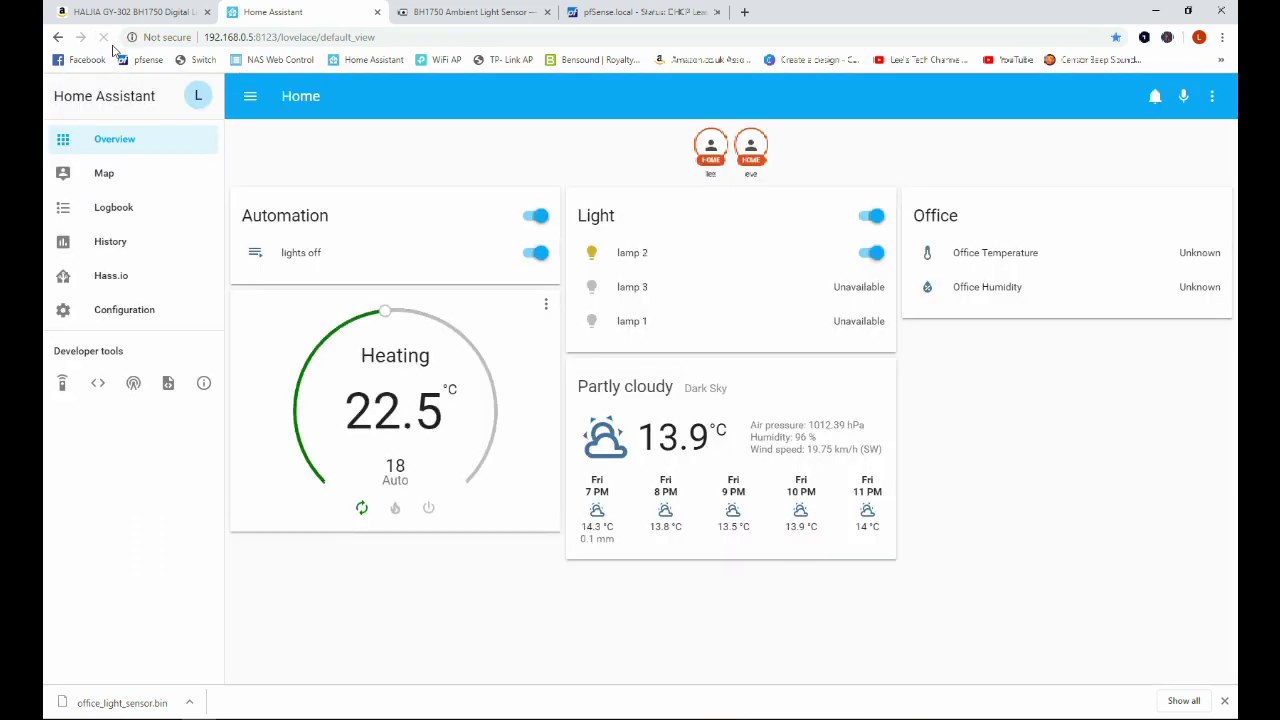
pyautogui.click(99, 390)
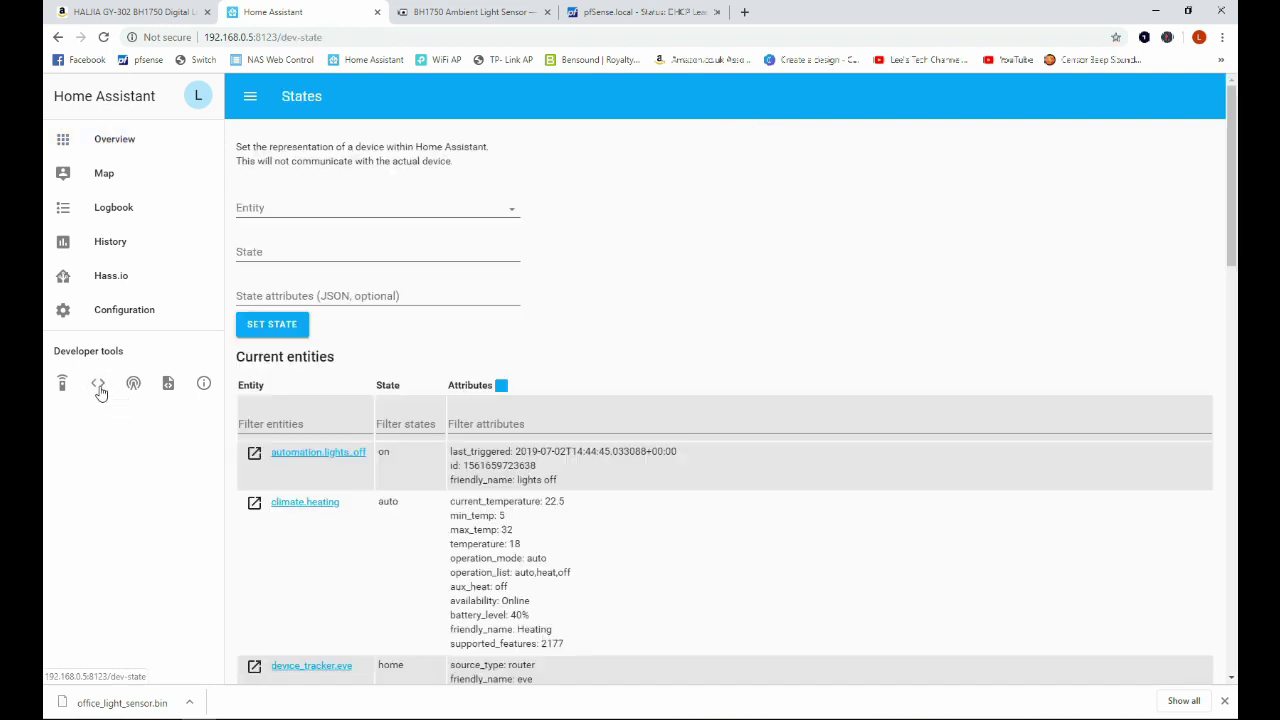
pyautogui.scroll(-3, 740, 404)
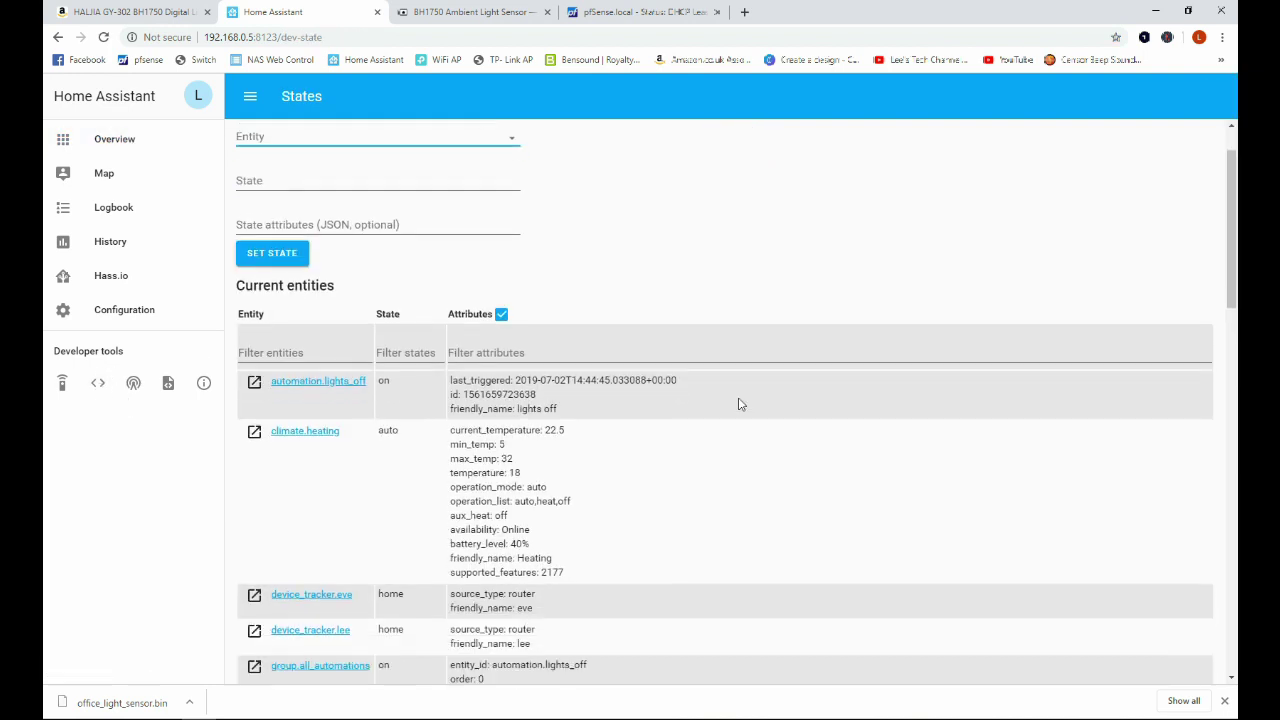
pyautogui.scroll(-10, 740, 404)
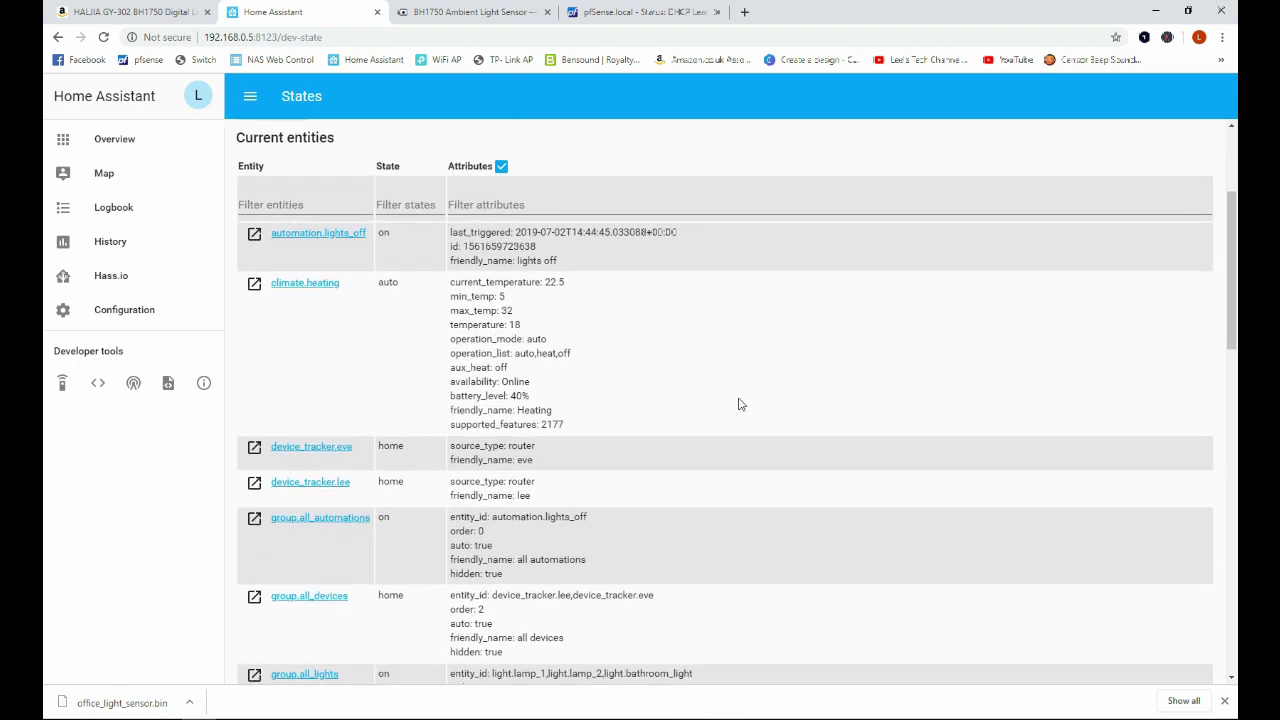
pyautogui.scroll(-1, 740, 404)
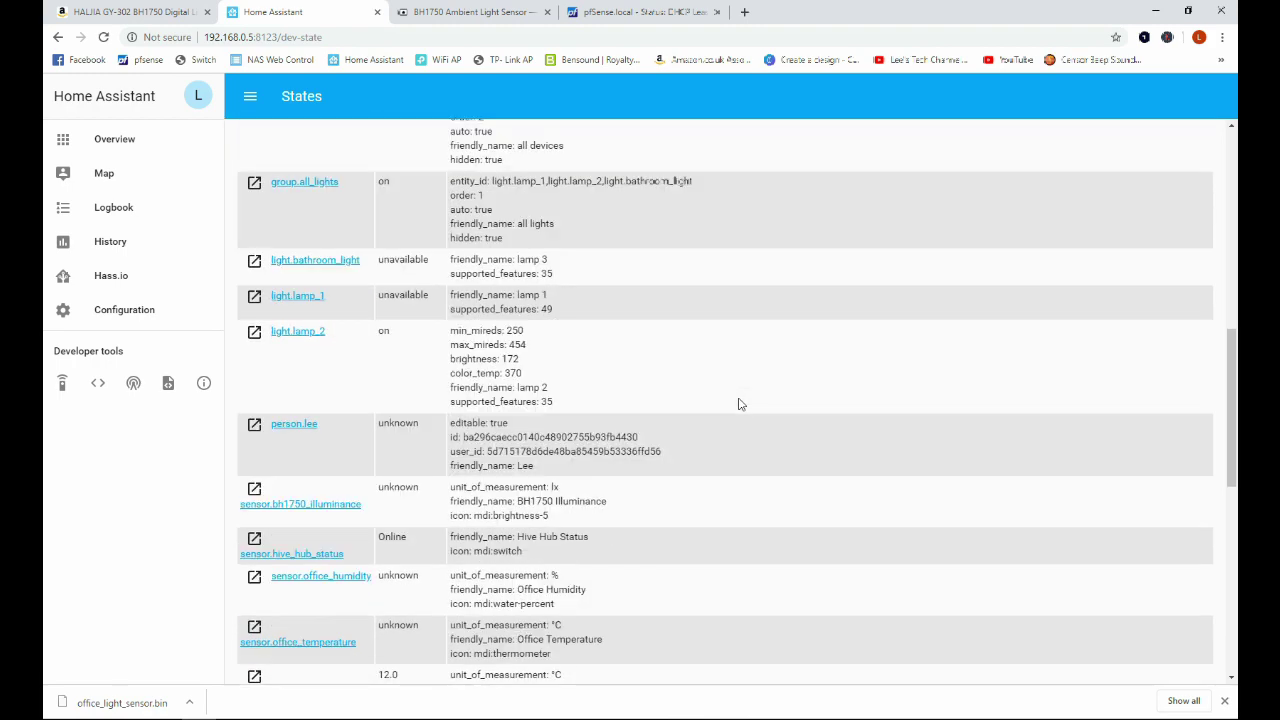
pyautogui.scroll(-3, 740, 404)
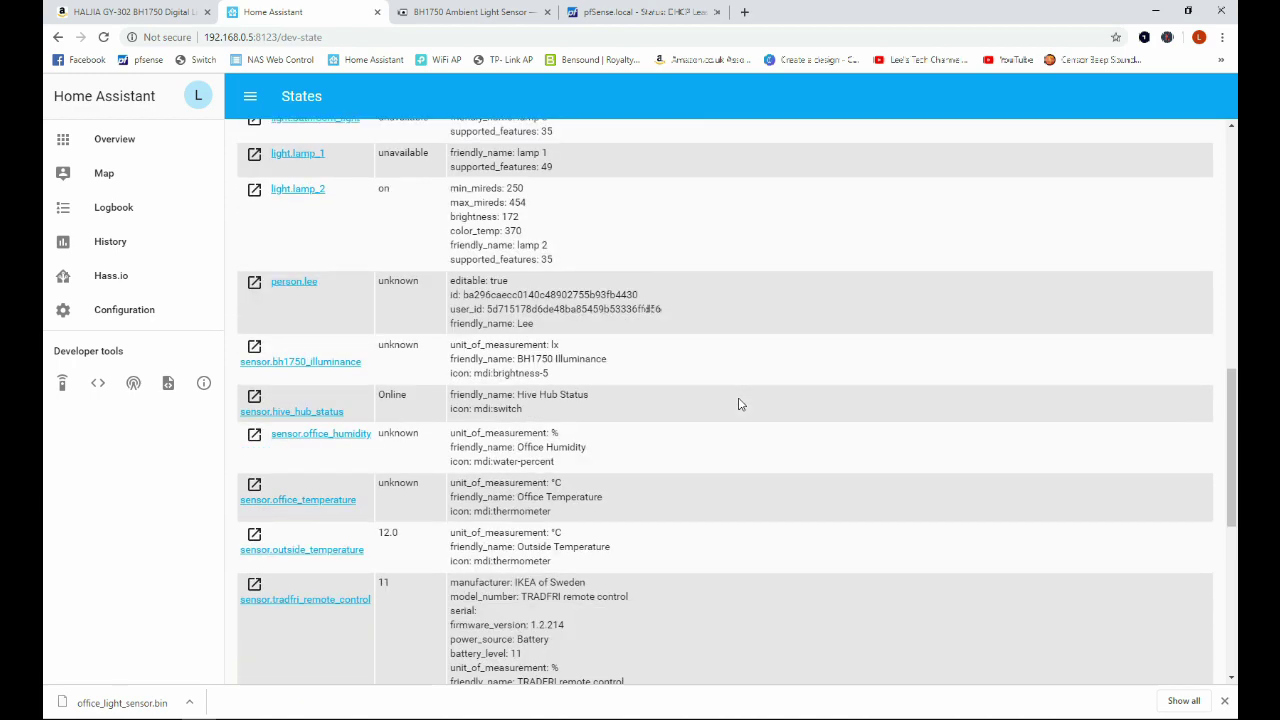
pyautogui.scroll(-2, 740, 404)
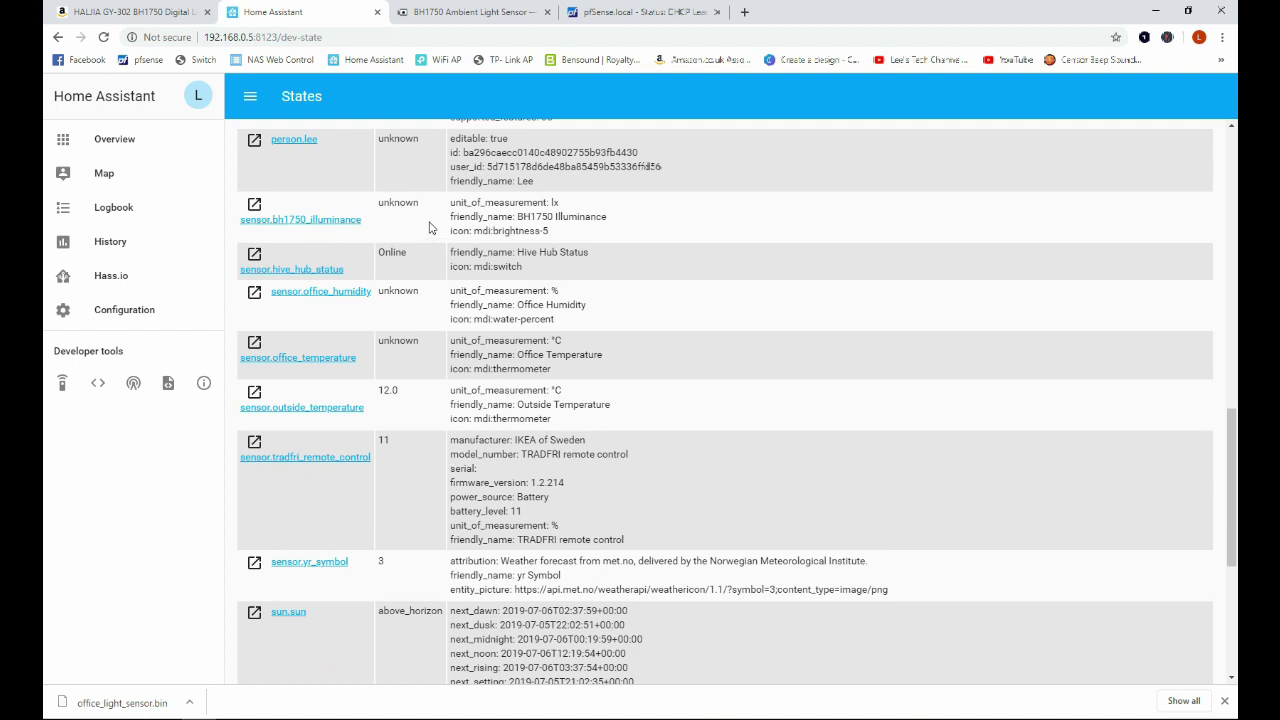
pyautogui.scroll(1, 418, 270)
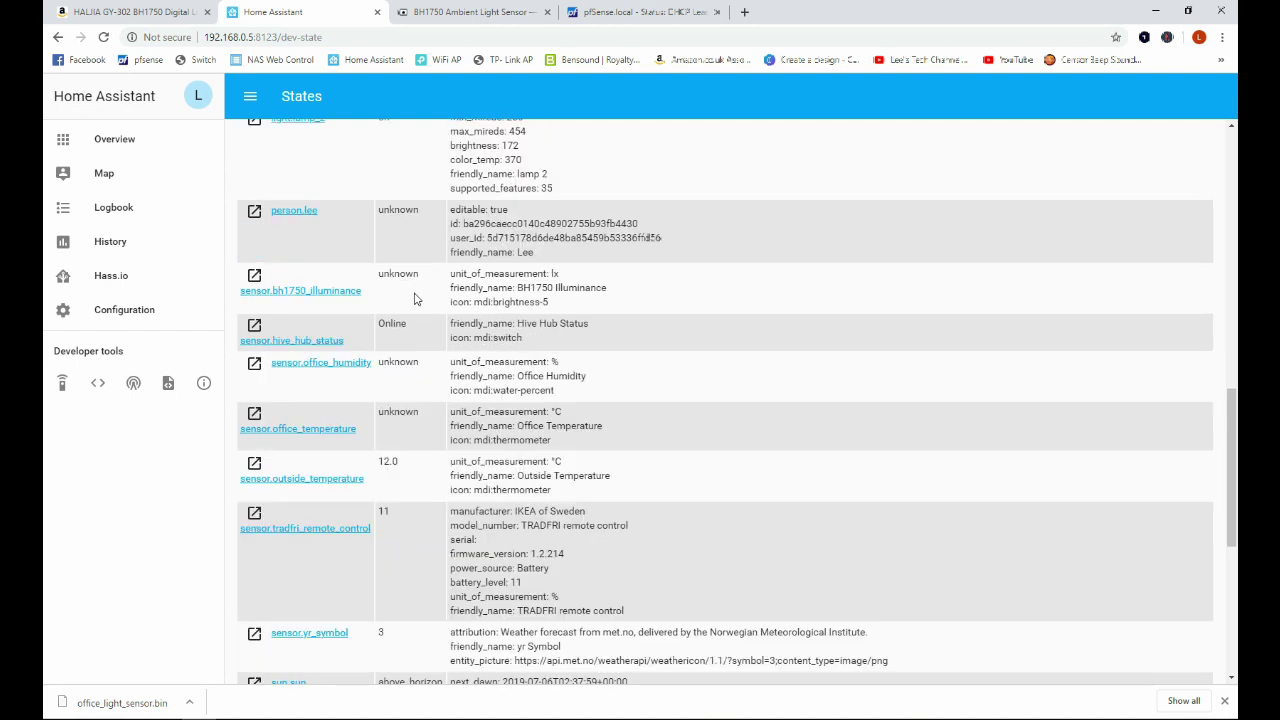
pyautogui.scroll(10, 390, 288)
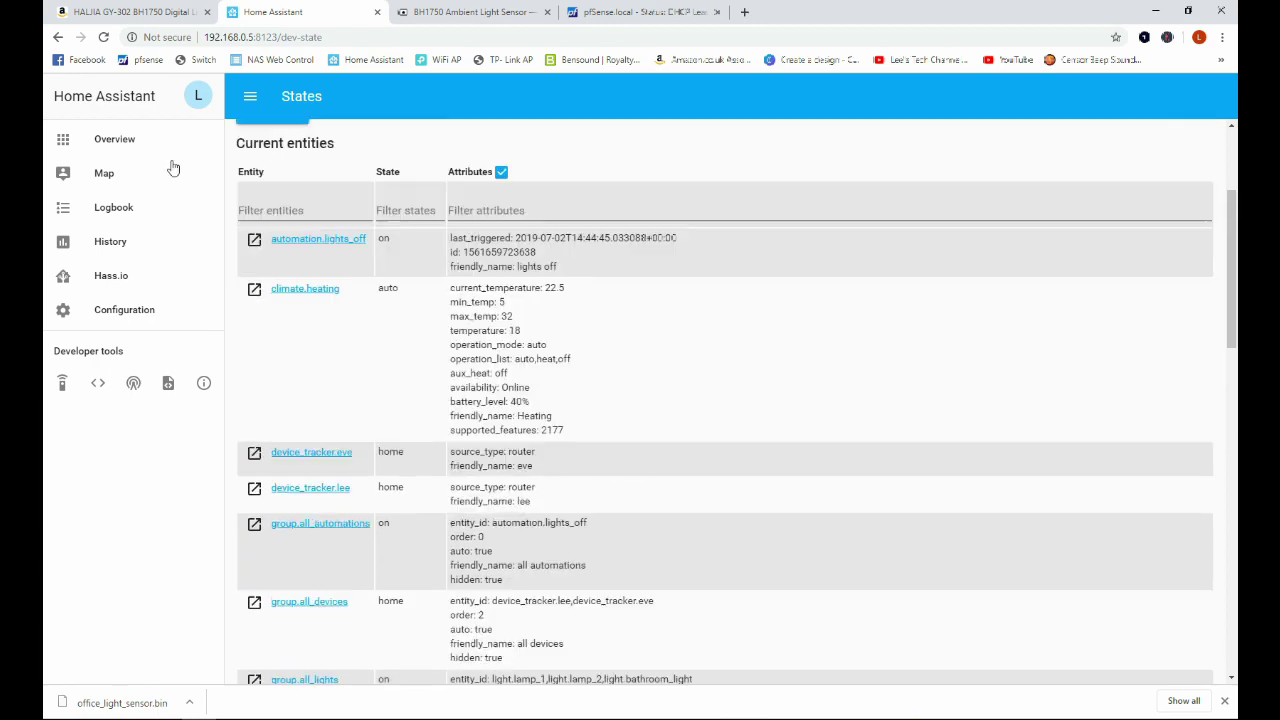
# - Open the overview dashboard and switch it to UI configuration mode
pyautogui.click(138, 155)
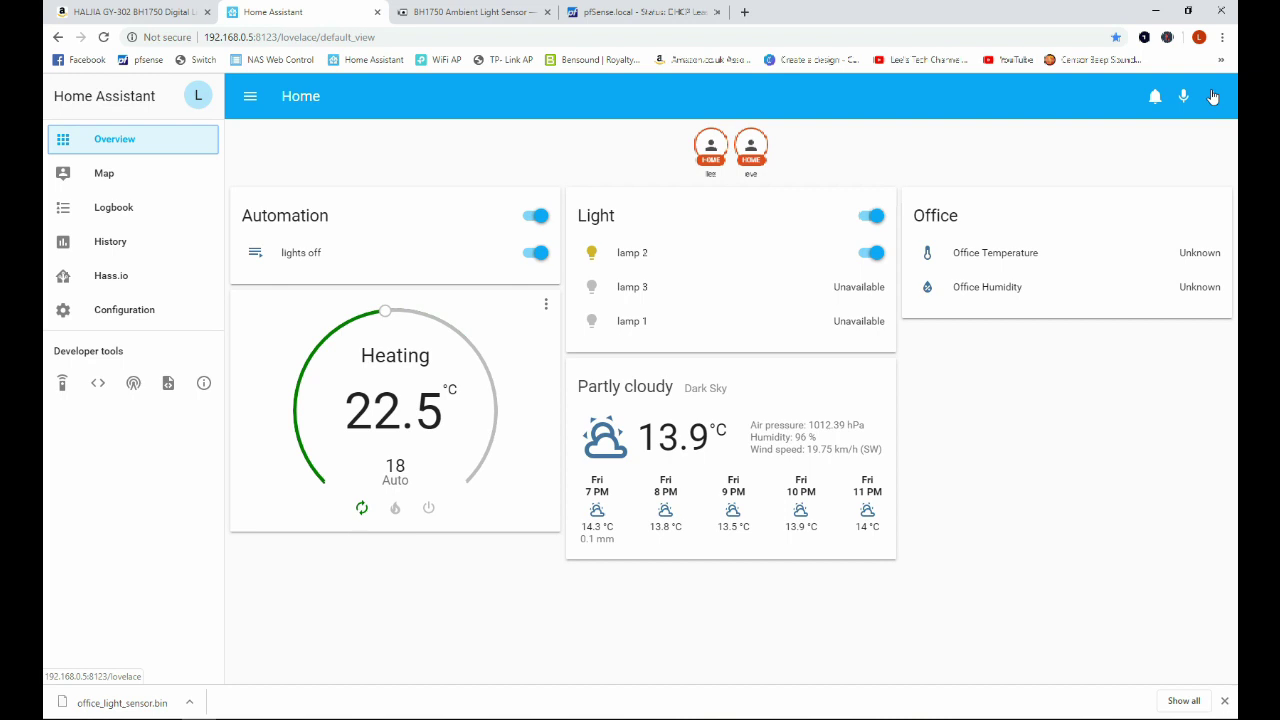
pyautogui.click(1212, 96)
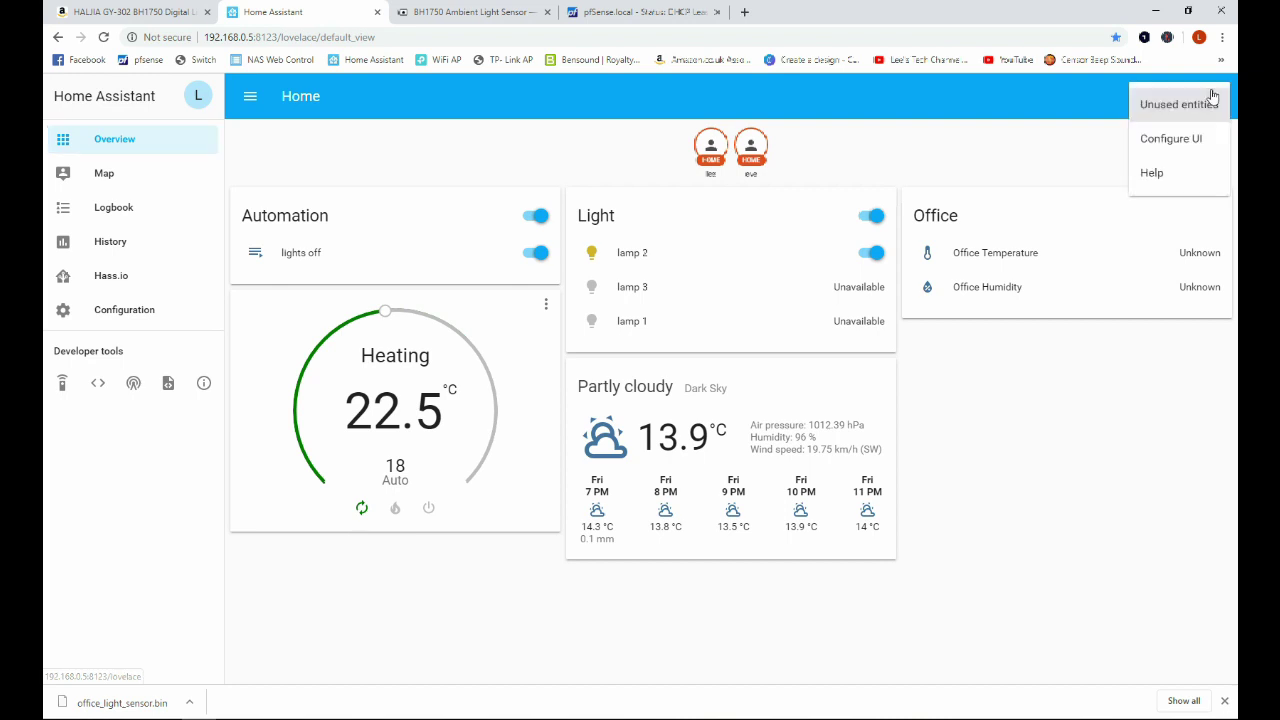
pyautogui.click(1178, 143)
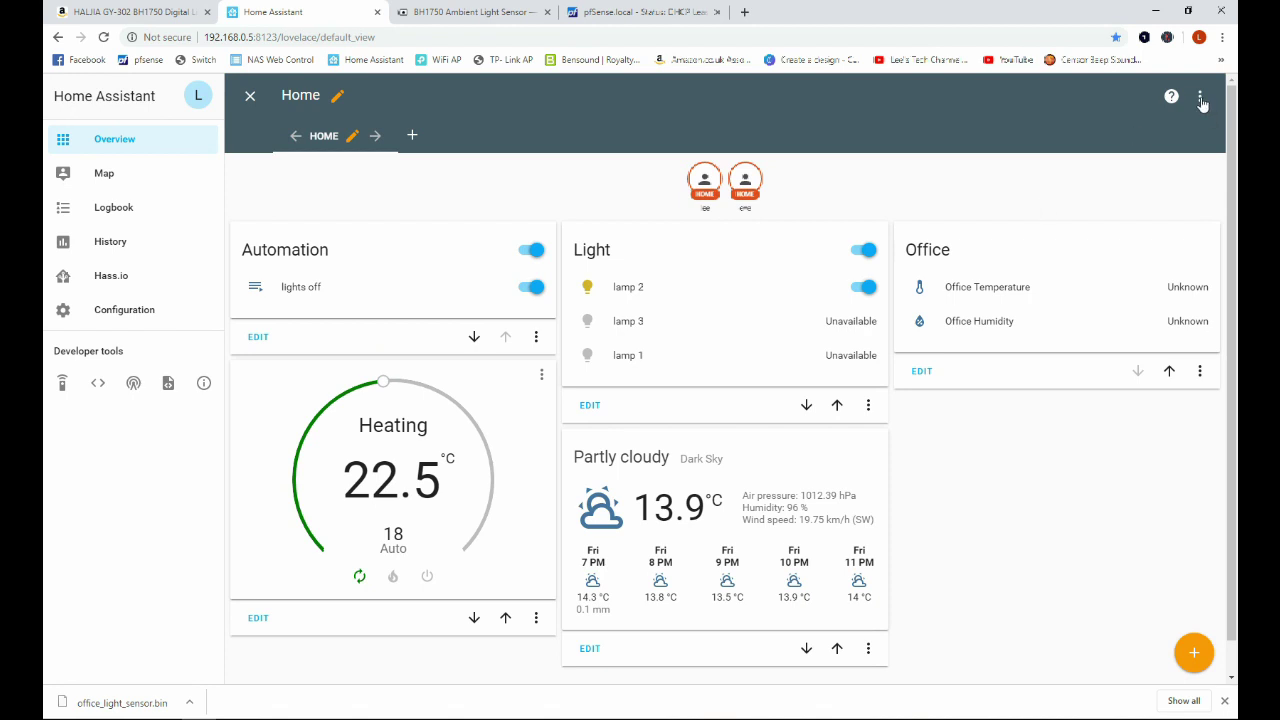
pyautogui.click(1203, 655)
pyautogui.click(798, 288)
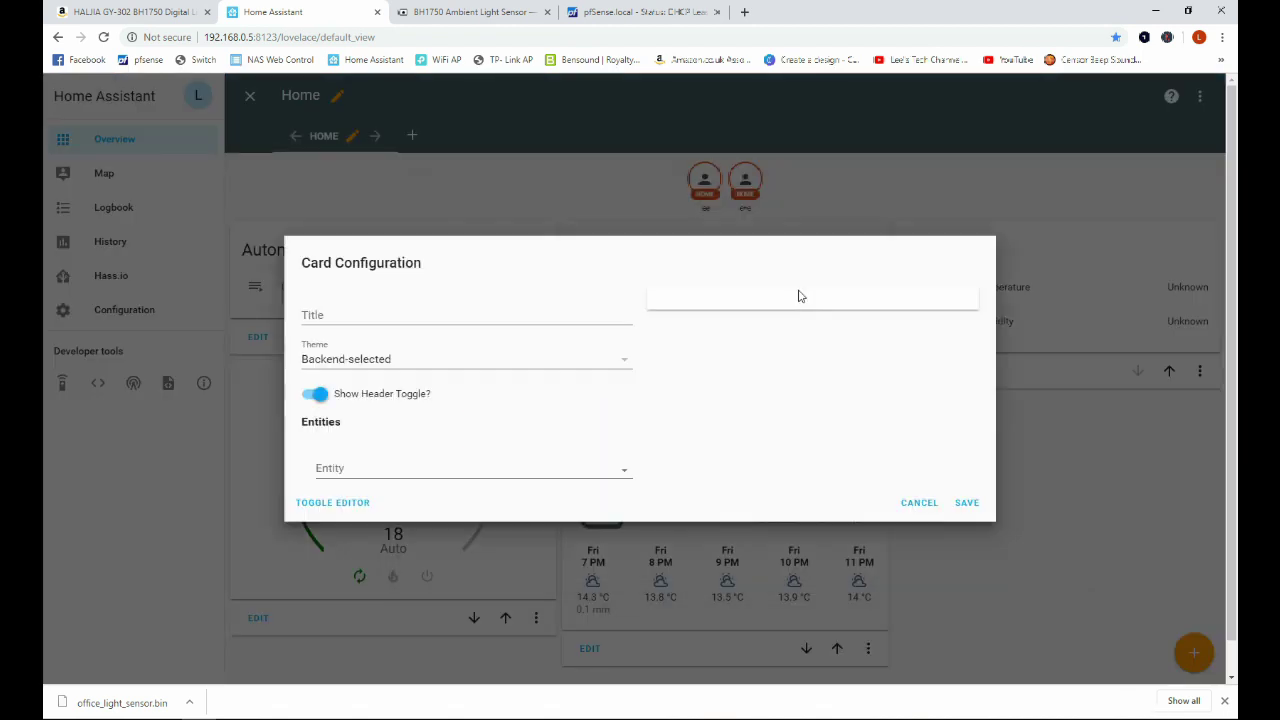
pyautogui.click(360, 315)
pyautogui.click(927, 504)
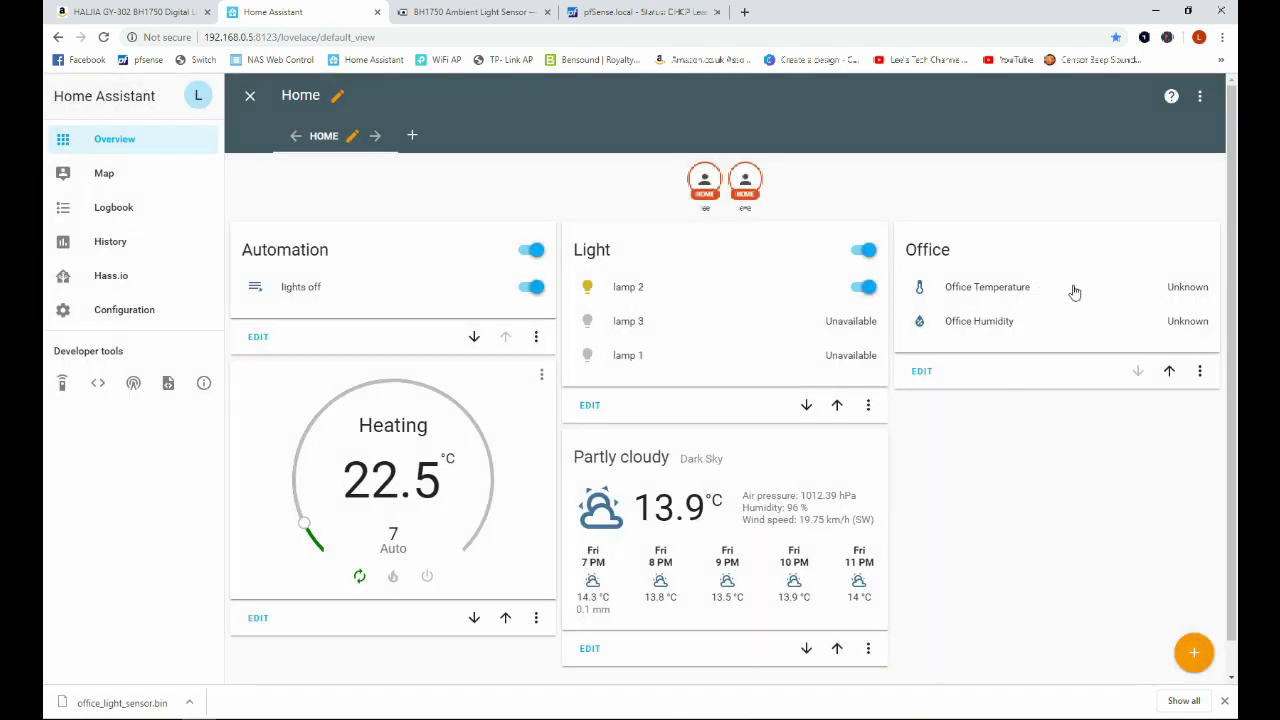
# - Add the entity sensor.bh1750_illuminance to the existing Office card, save the card, and leave UI configuration mode
pyautogui.click(921, 371)
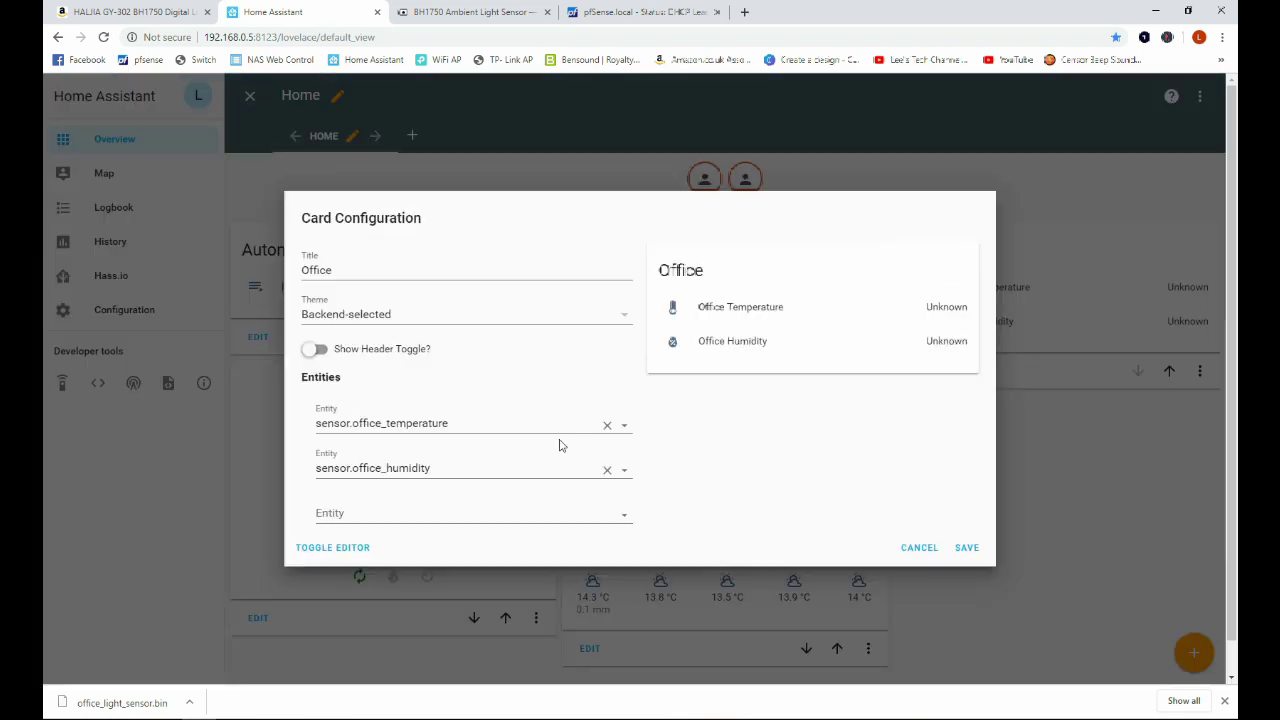
pyautogui.click(627, 524)
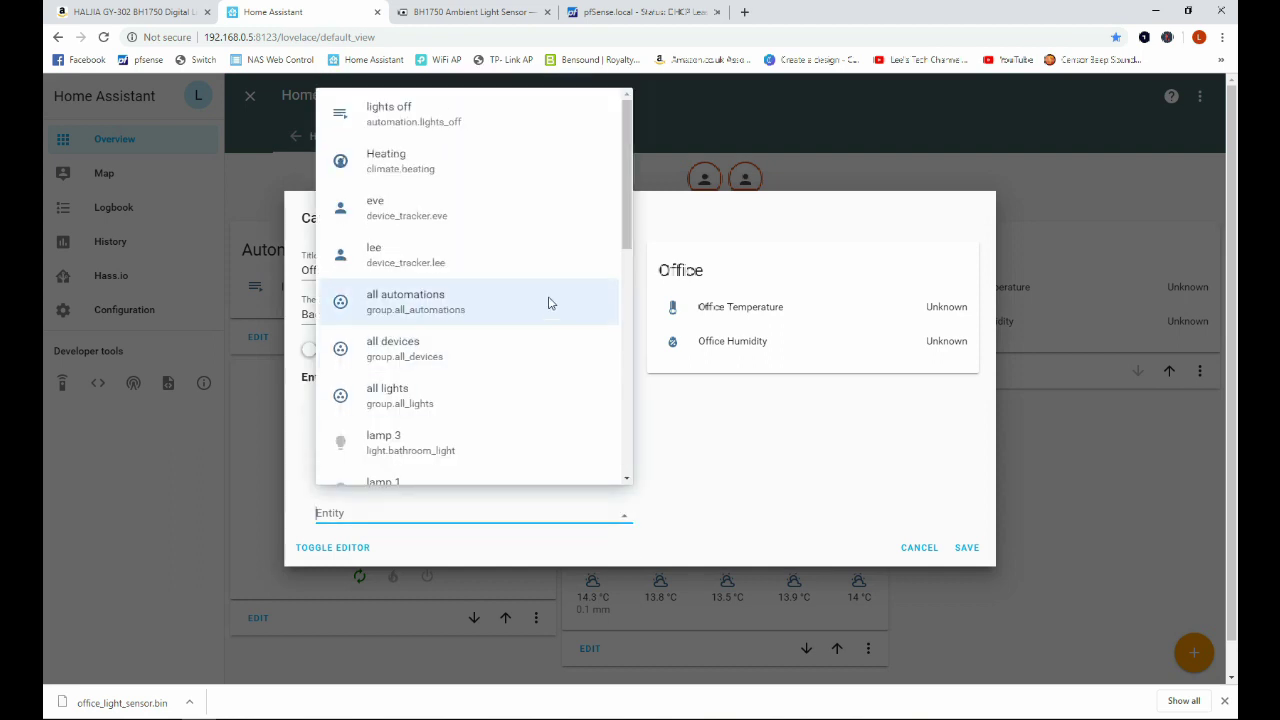
pyautogui.scroll(-1, 531, 298)
pyautogui.scroll(-3, 530, 296)
pyautogui.scroll(-1, 515, 315)
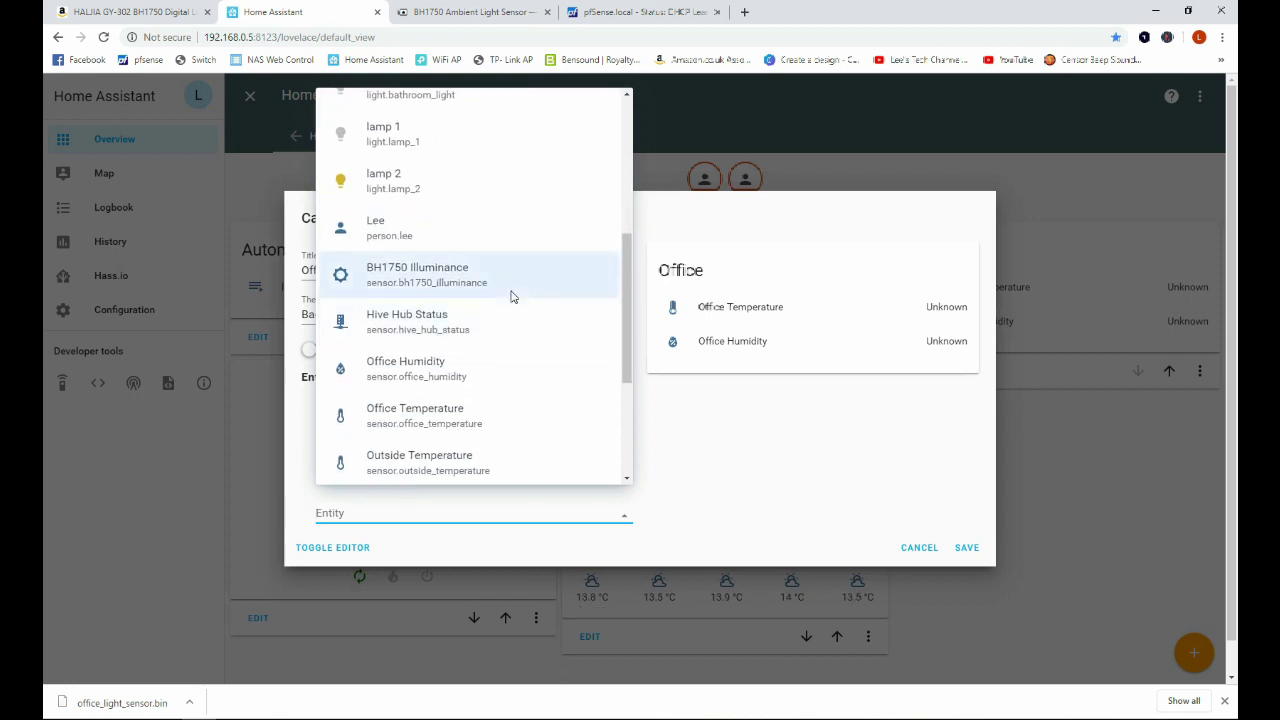
pyautogui.click(510, 296)
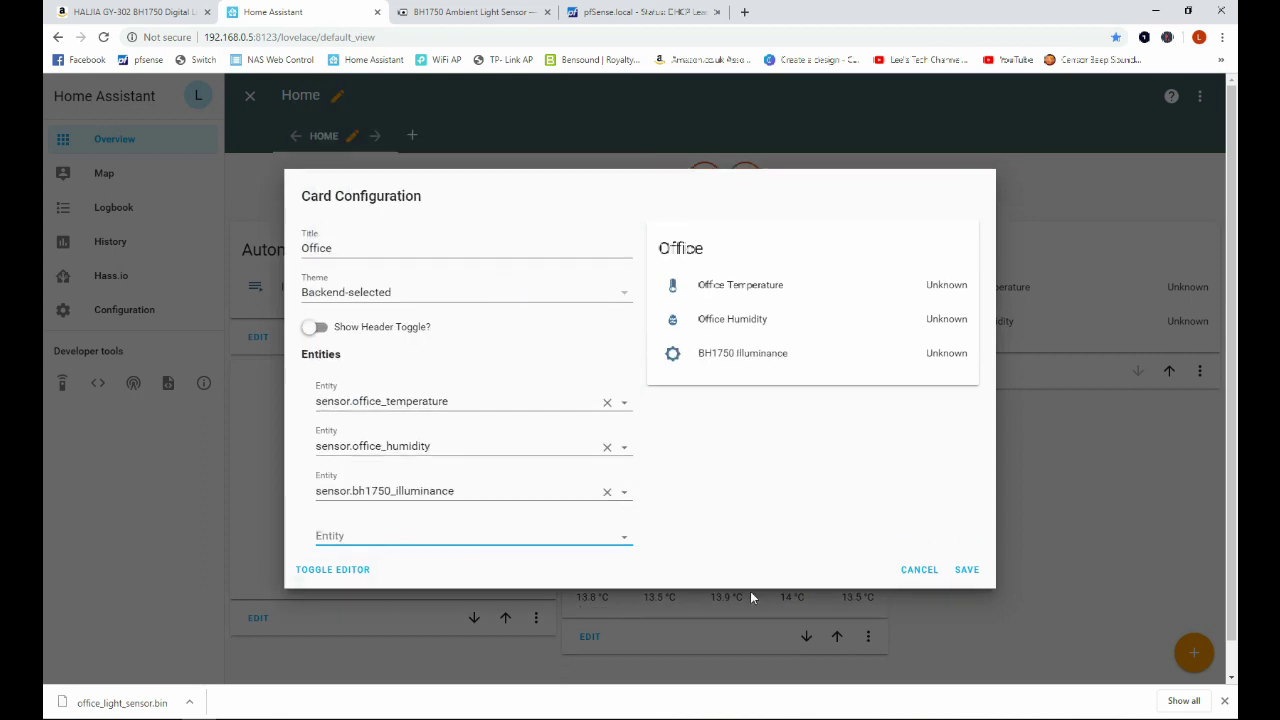
pyautogui.click(966, 570)
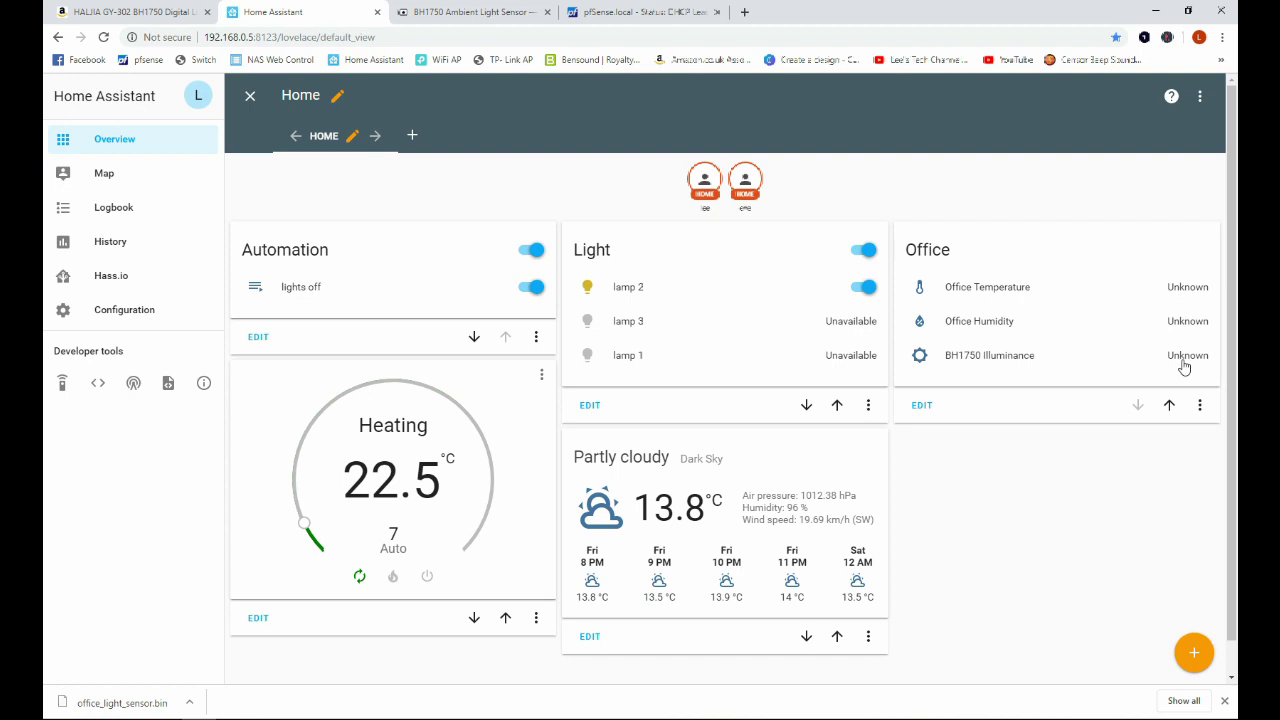
pyautogui.click(248, 97)
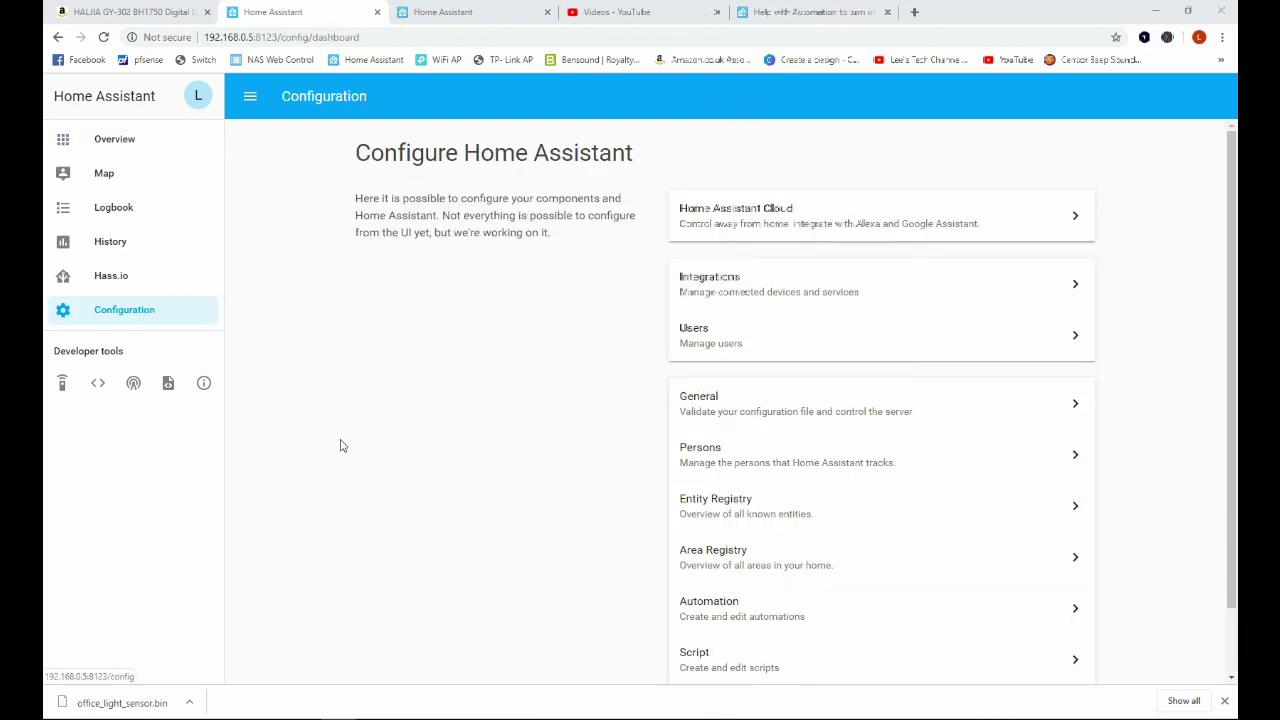
# - Create a new automation in the Automation Editor and name it Office Light Sensor
pyautogui.click(714, 619)
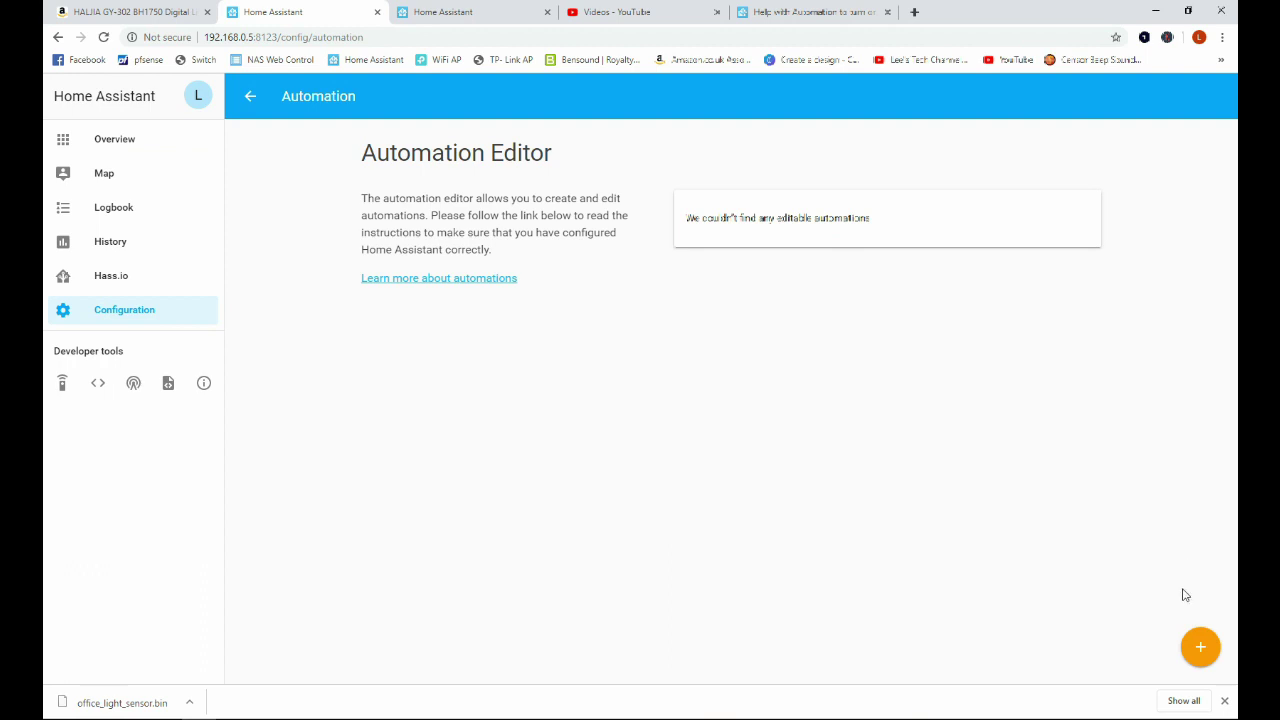
pyautogui.click(1198, 645)
pyautogui.tripleClick(867, 226)
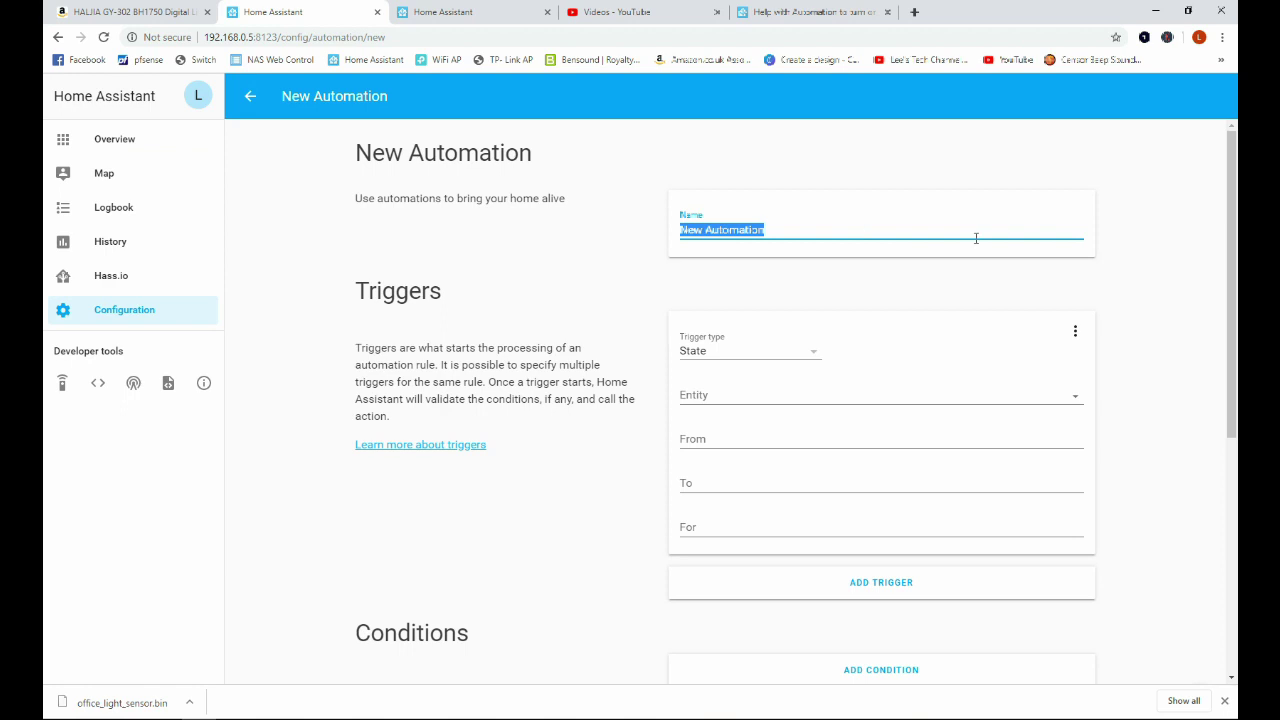
pyautogui.write('Office')
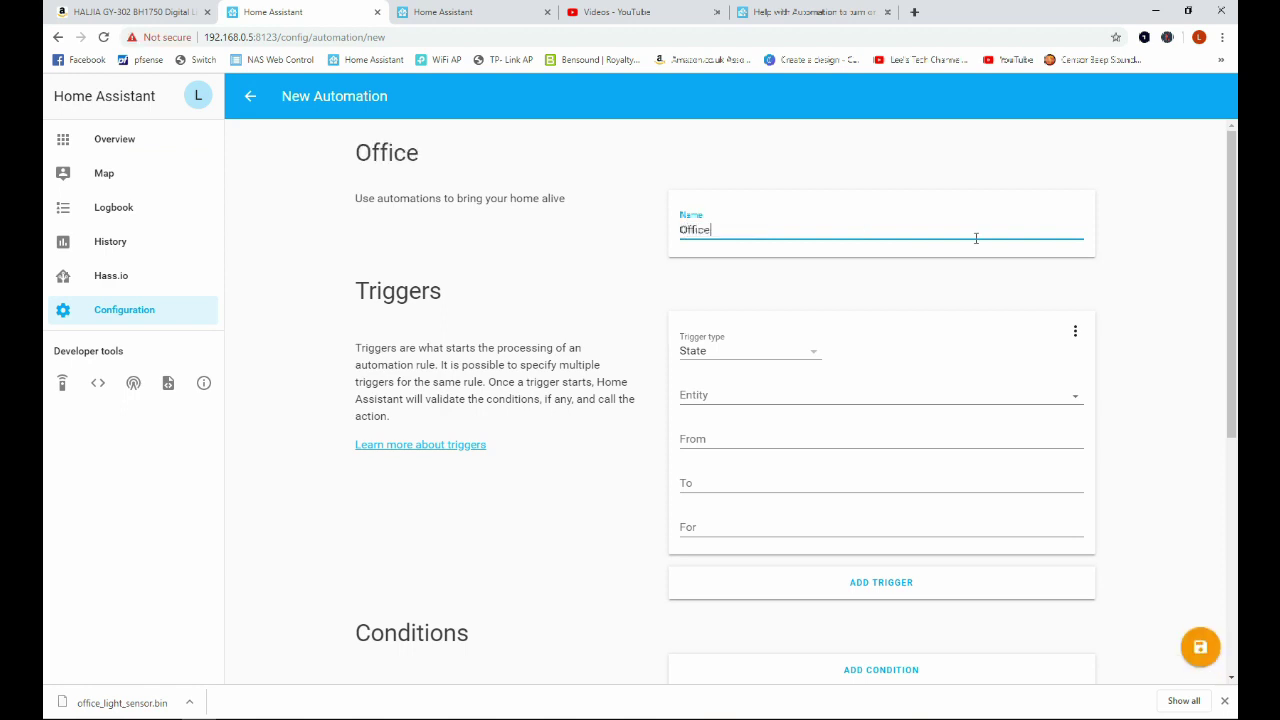
pyautogui.write(' Light')
pyautogui.write('Sensor')
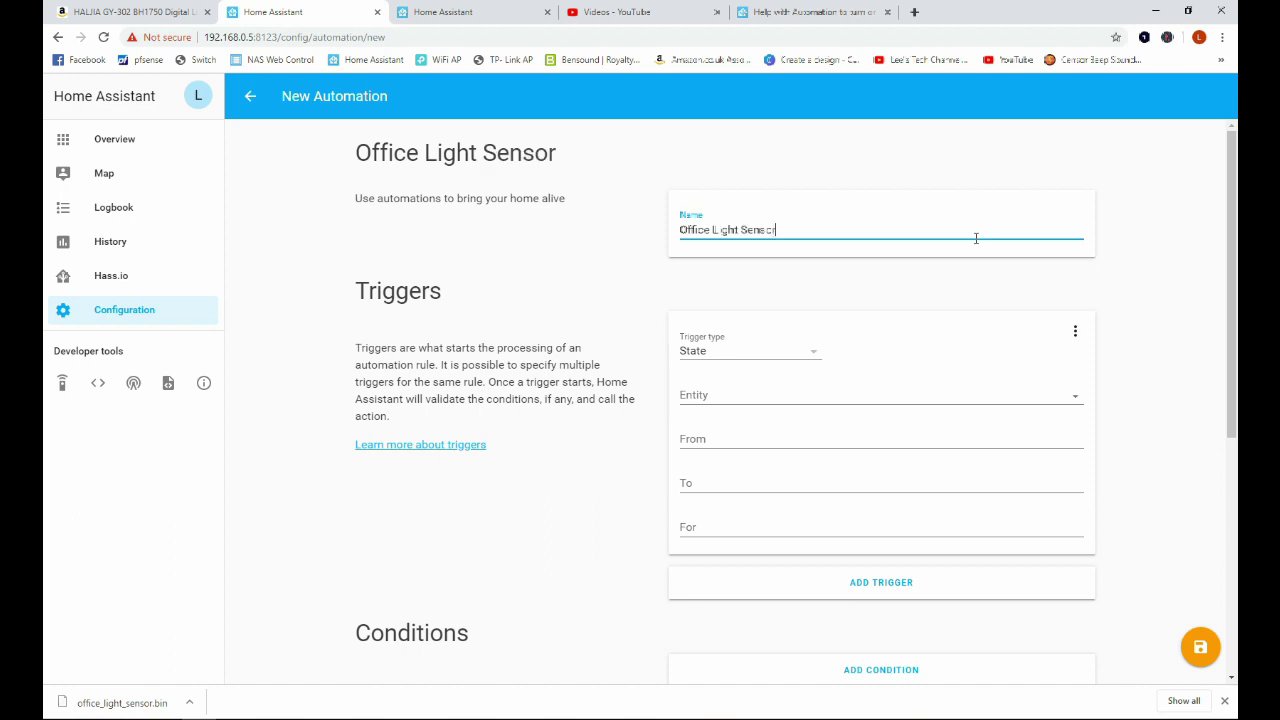
# - Set the automation's trigger type to Numeric state with a Below value of 100
pyautogui.click(814, 358)
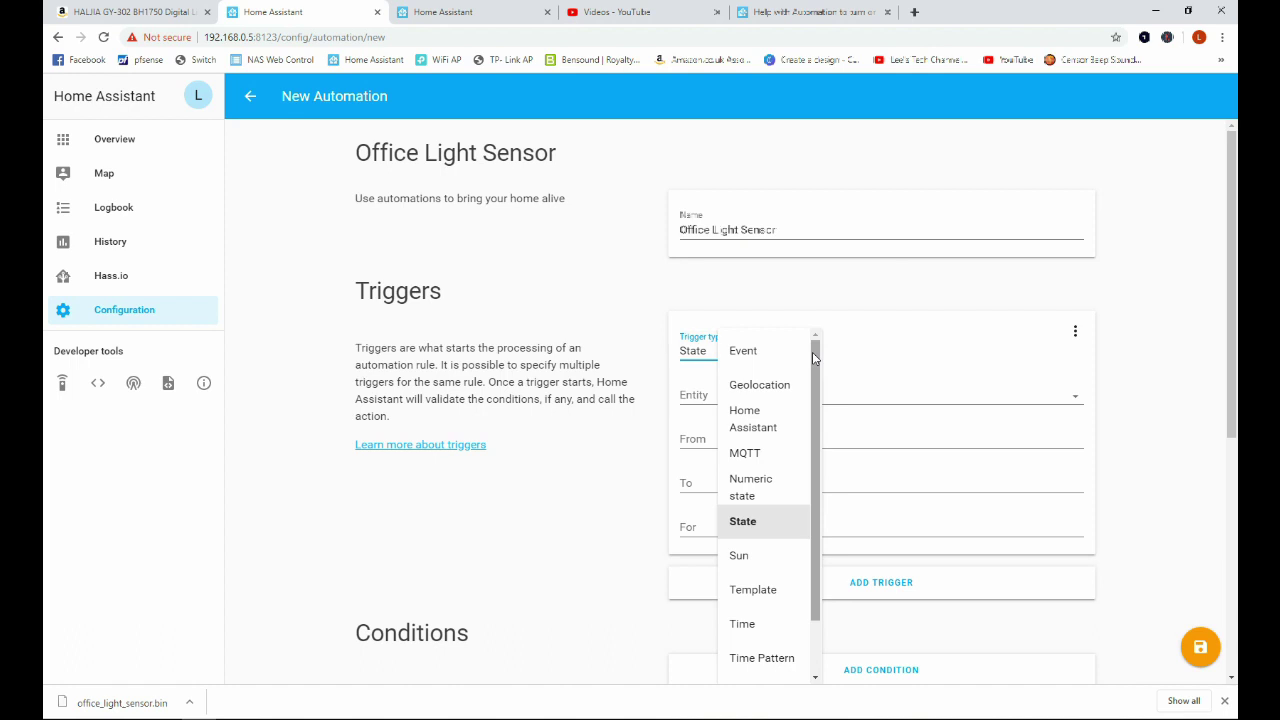
pyautogui.click(757, 485)
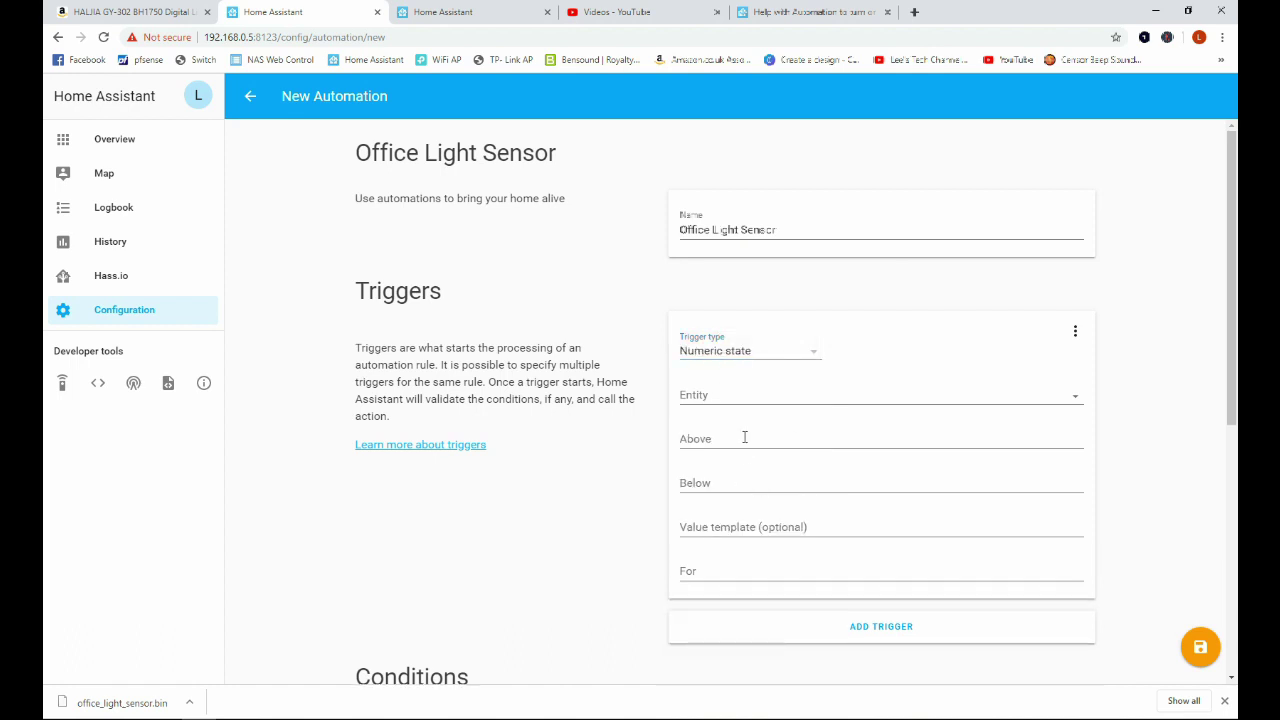
pyautogui.click(714, 483)
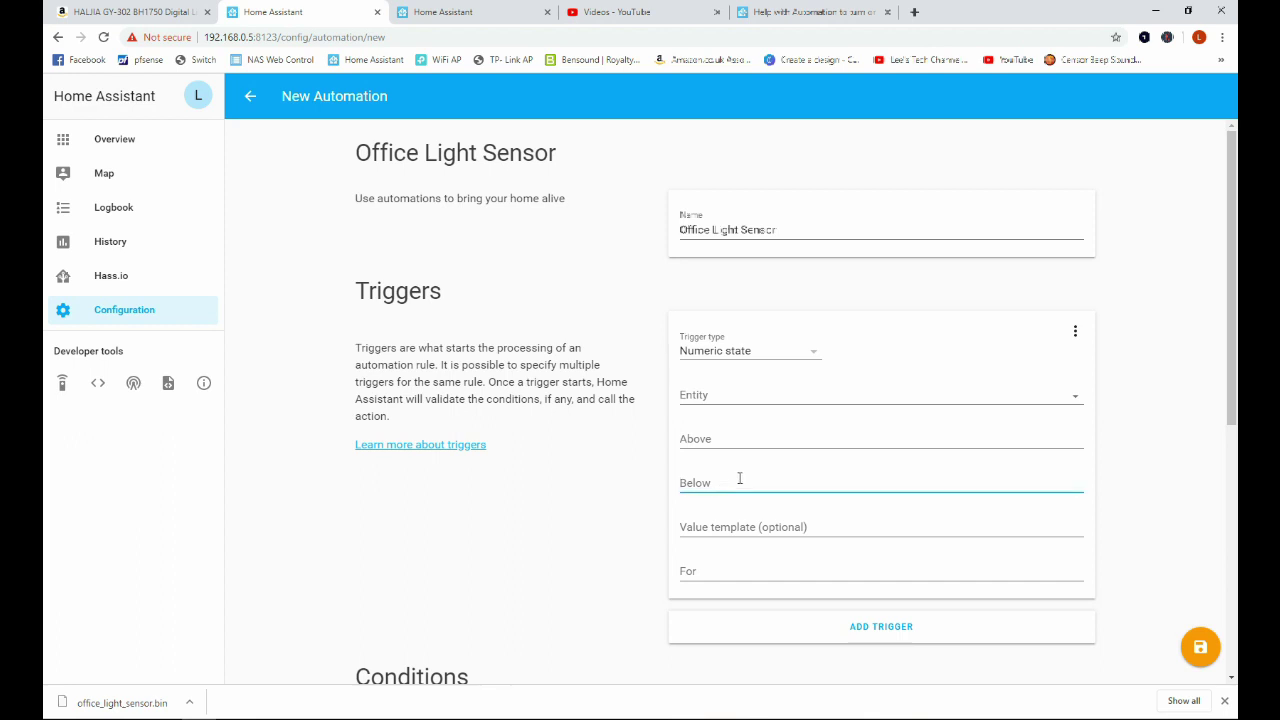
pyautogui.write('100')
# - Choose sensor.bh1750_illuminance as the entity of the numeric state trigger
pyautogui.scroll(-4, 625, 496)
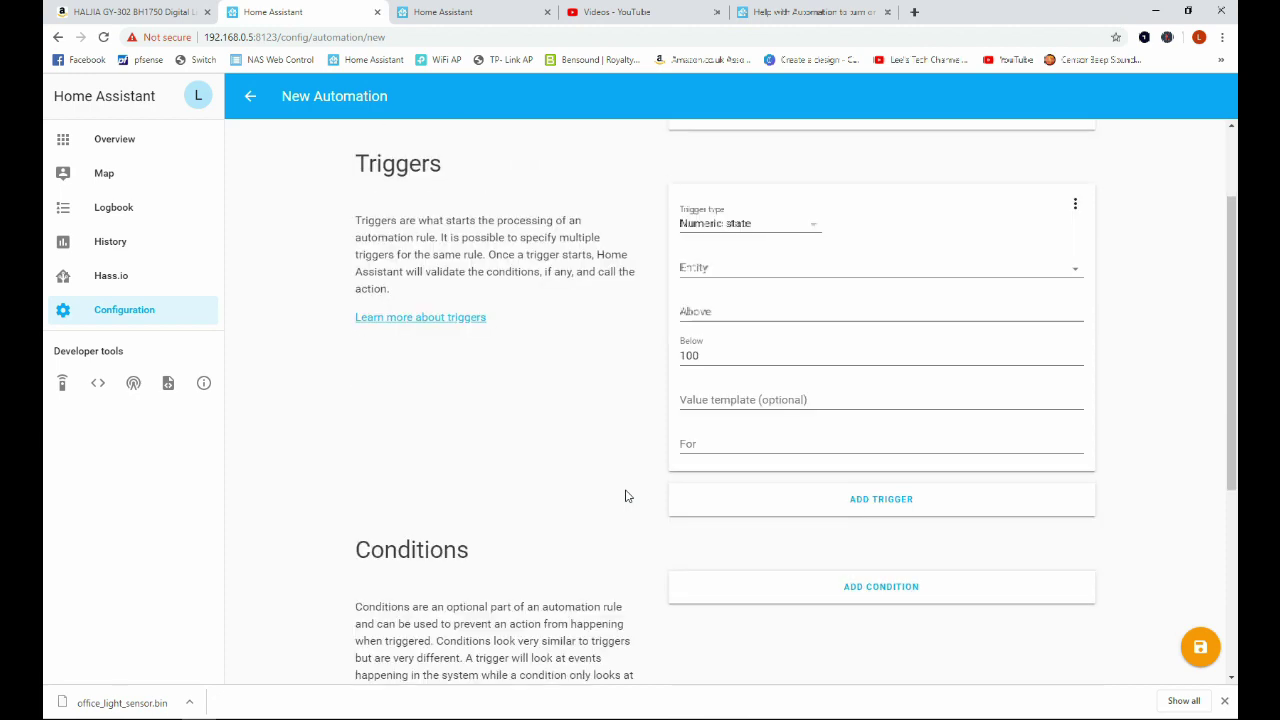
pyautogui.scroll(-1, 625, 496)
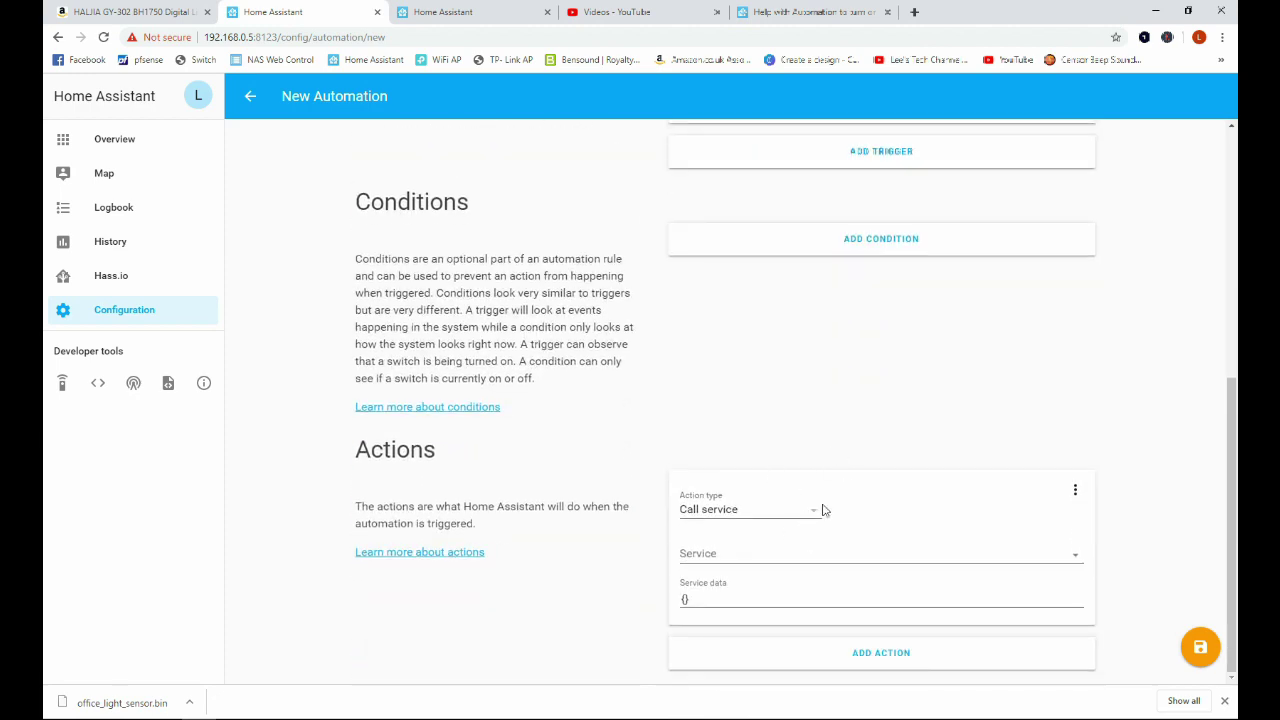
pyautogui.scroll(4, 820, 463)
pyautogui.scroll(1, 820, 463)
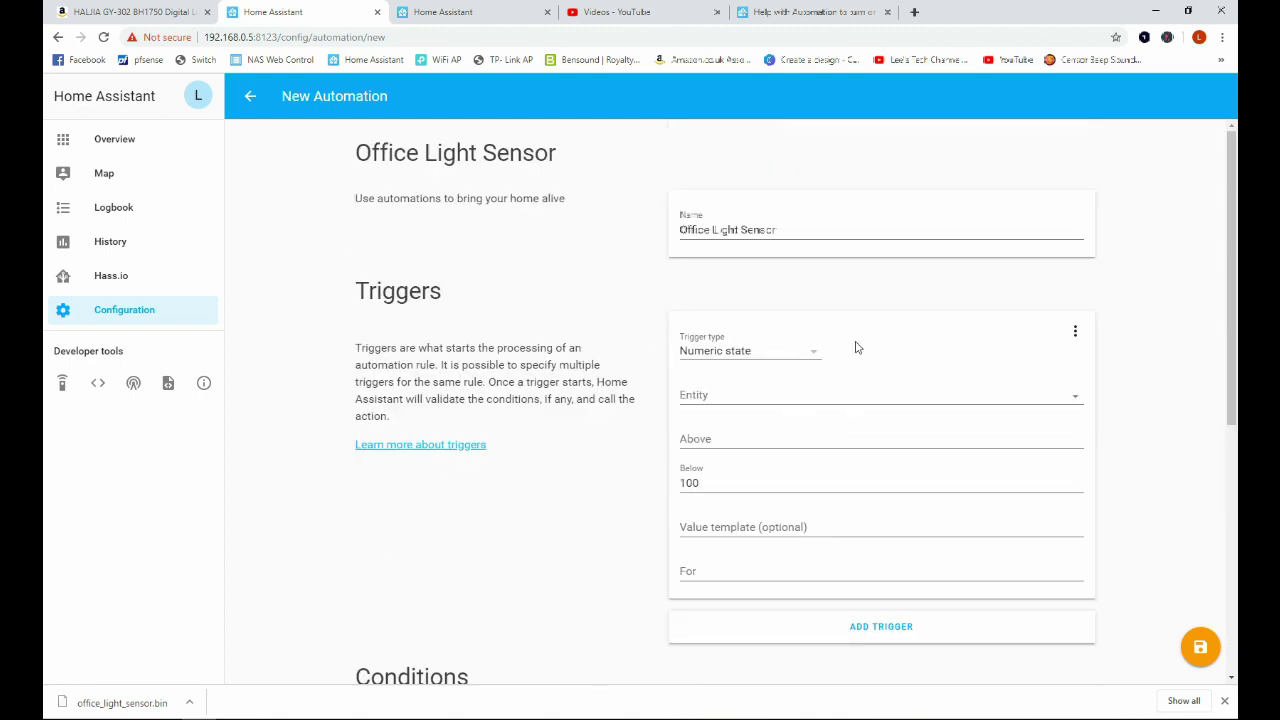
pyautogui.click(1078, 400)
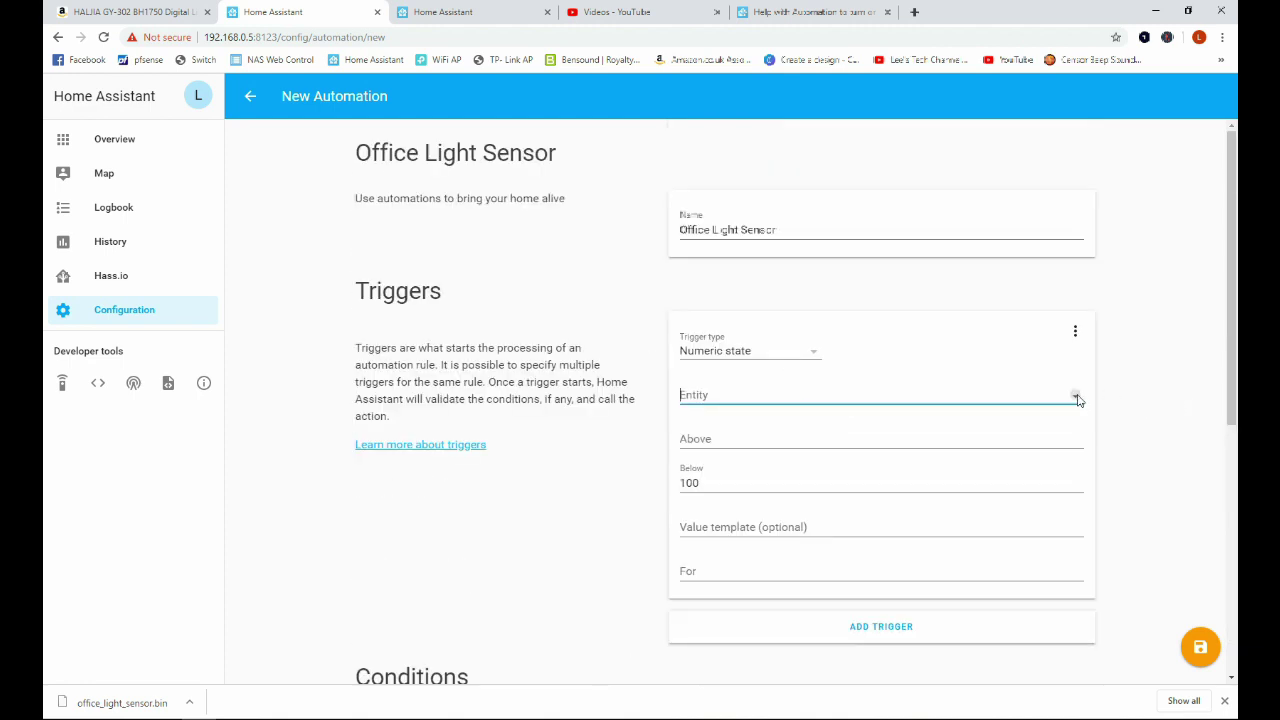
pyautogui.click(1078, 400)
pyautogui.scroll(-3, 837, 466)
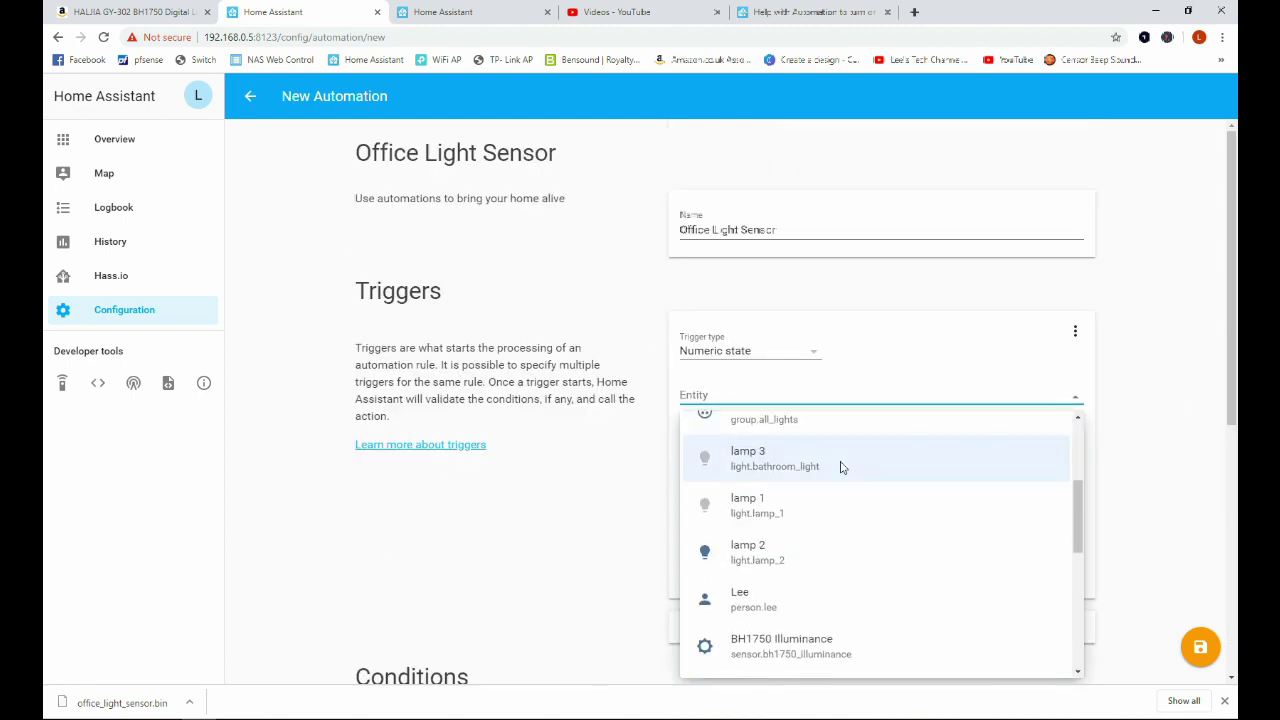
pyautogui.scroll(-2, 840, 467)
pyautogui.click(829, 515)
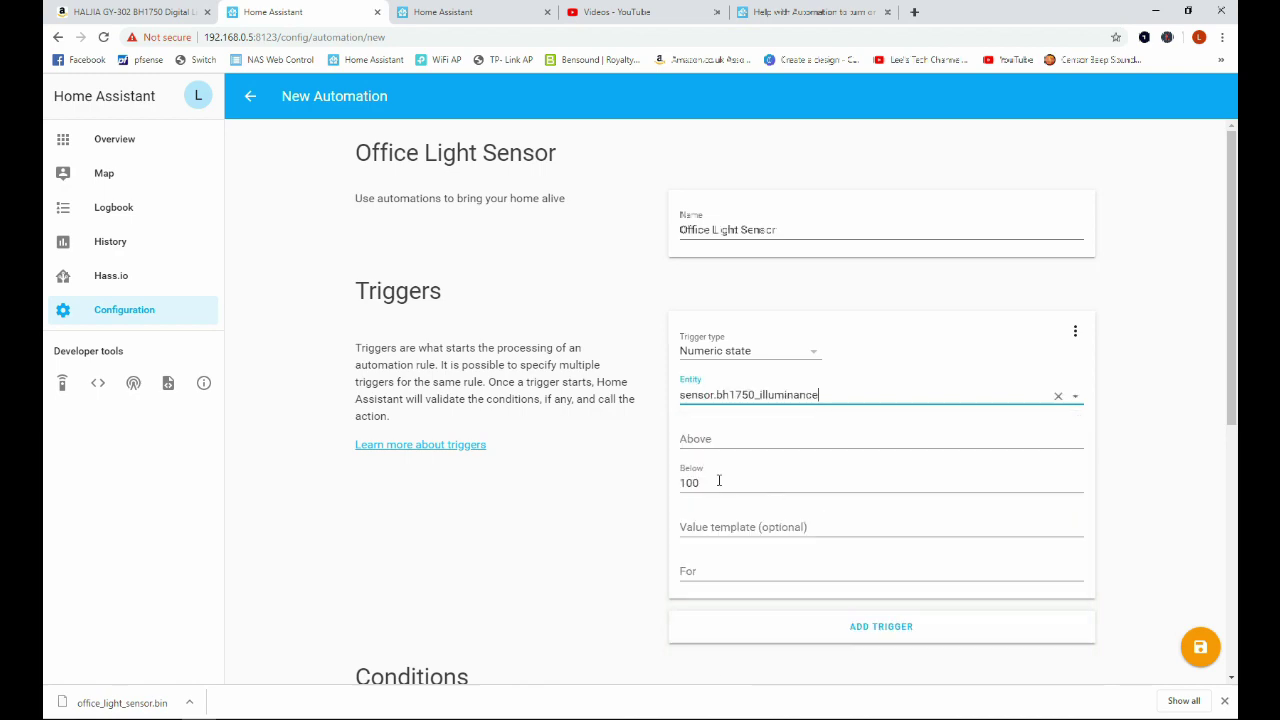
# - Set the service of the automation's Call service action to light.turn_on
pyautogui.scroll(-5, 712, 481)
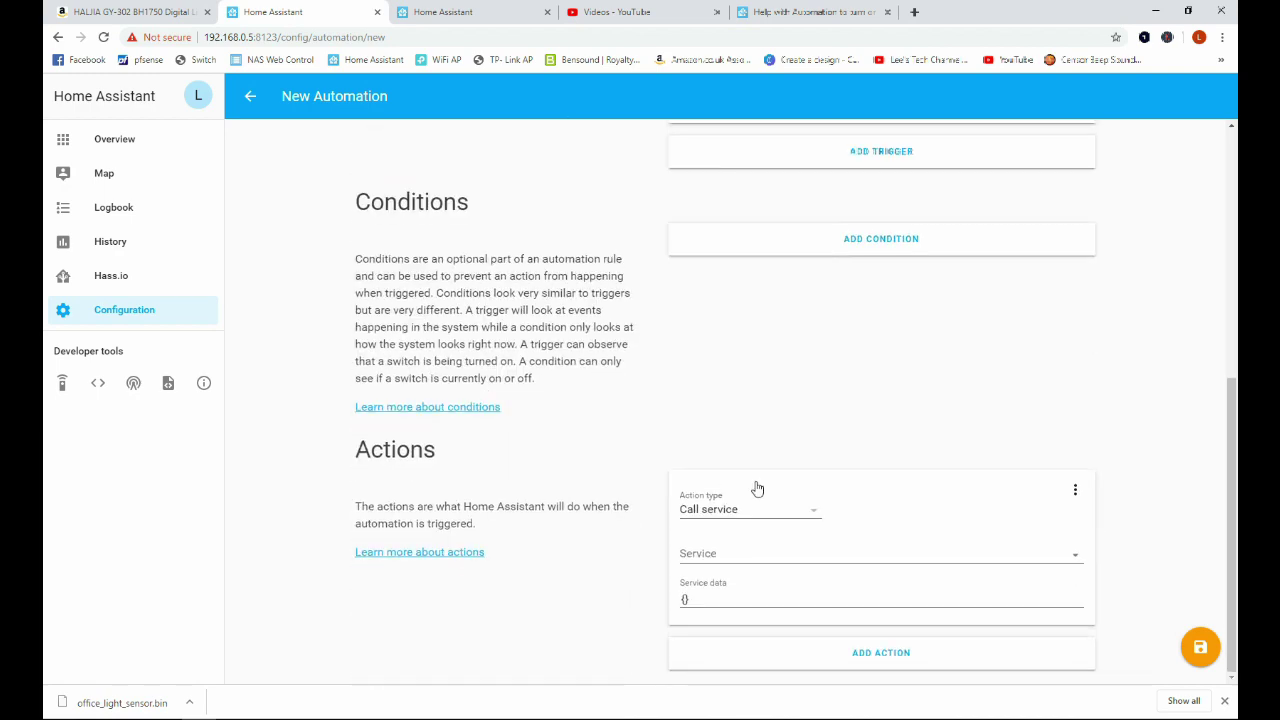
pyautogui.click(1078, 555)
pyautogui.scroll(-2, 925, 407)
pyautogui.scroll(-15, 925, 407)
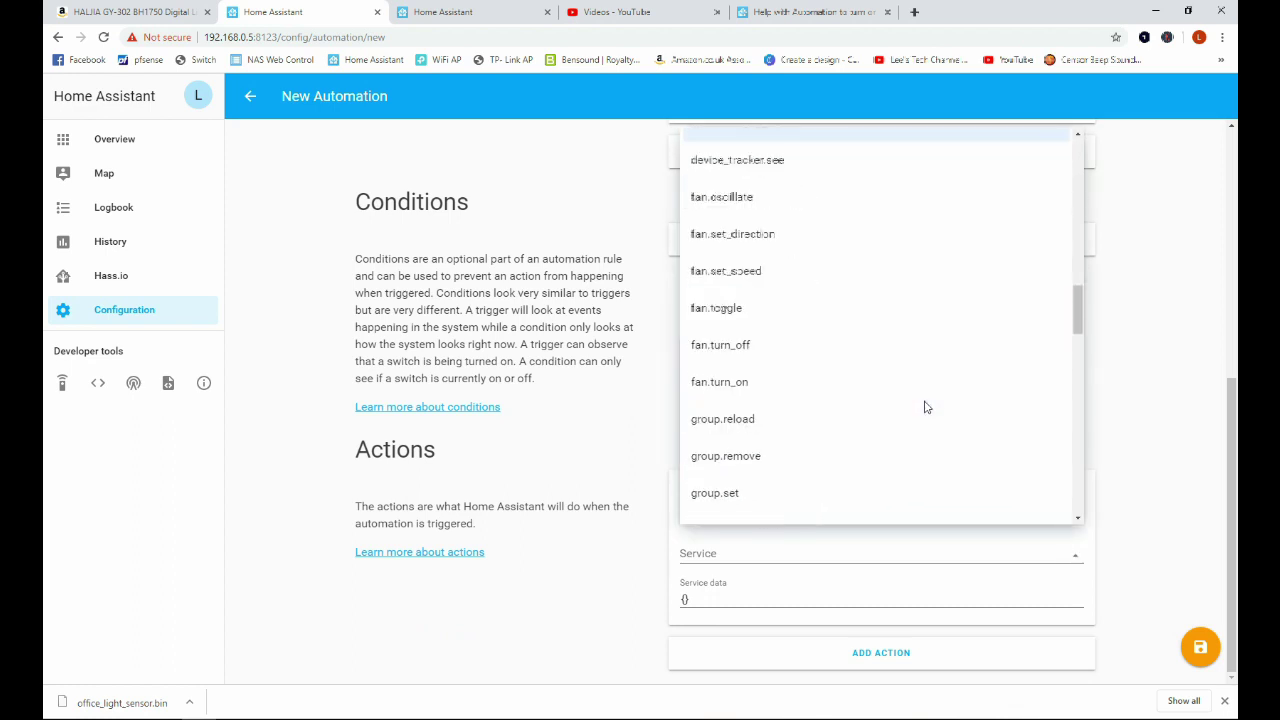
pyautogui.scroll(-3, 925, 407)
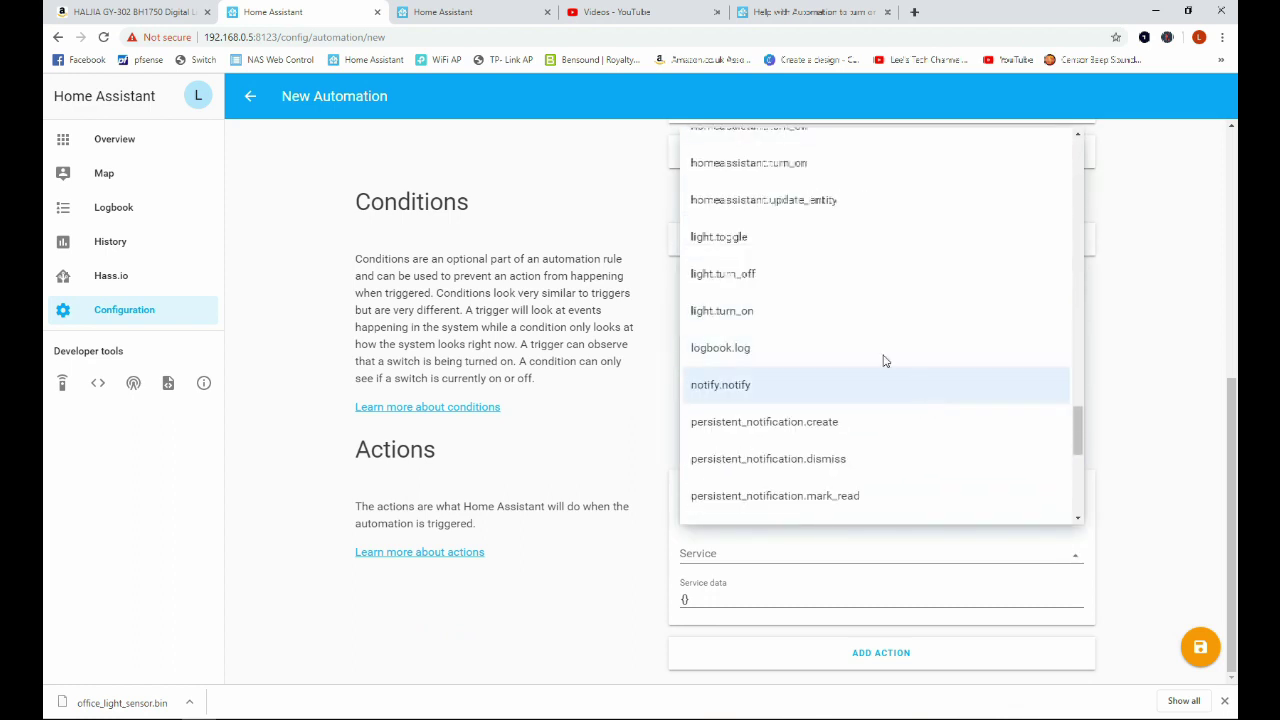
pyautogui.click(832, 312)
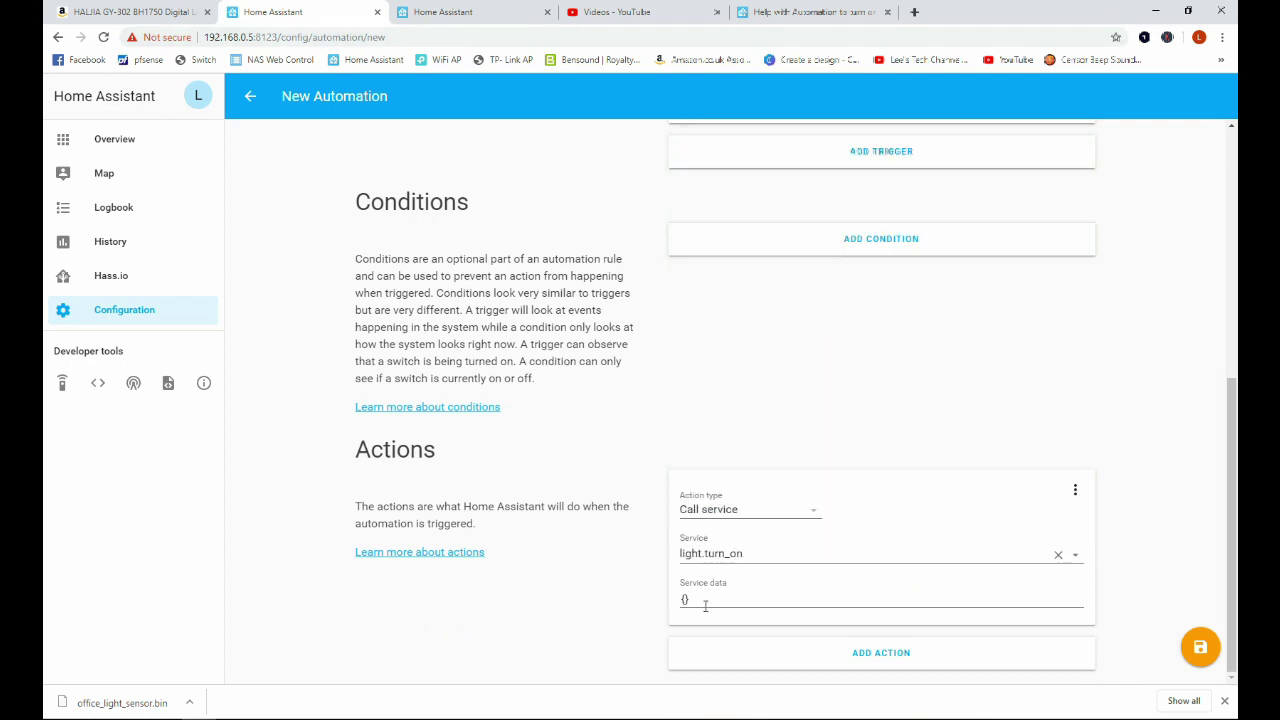
# - Copy the light.lamp_2 entity_id JSON from the Services page in the other browser tab and use it to replace the action's service data
pyautogui.click(446, 11)
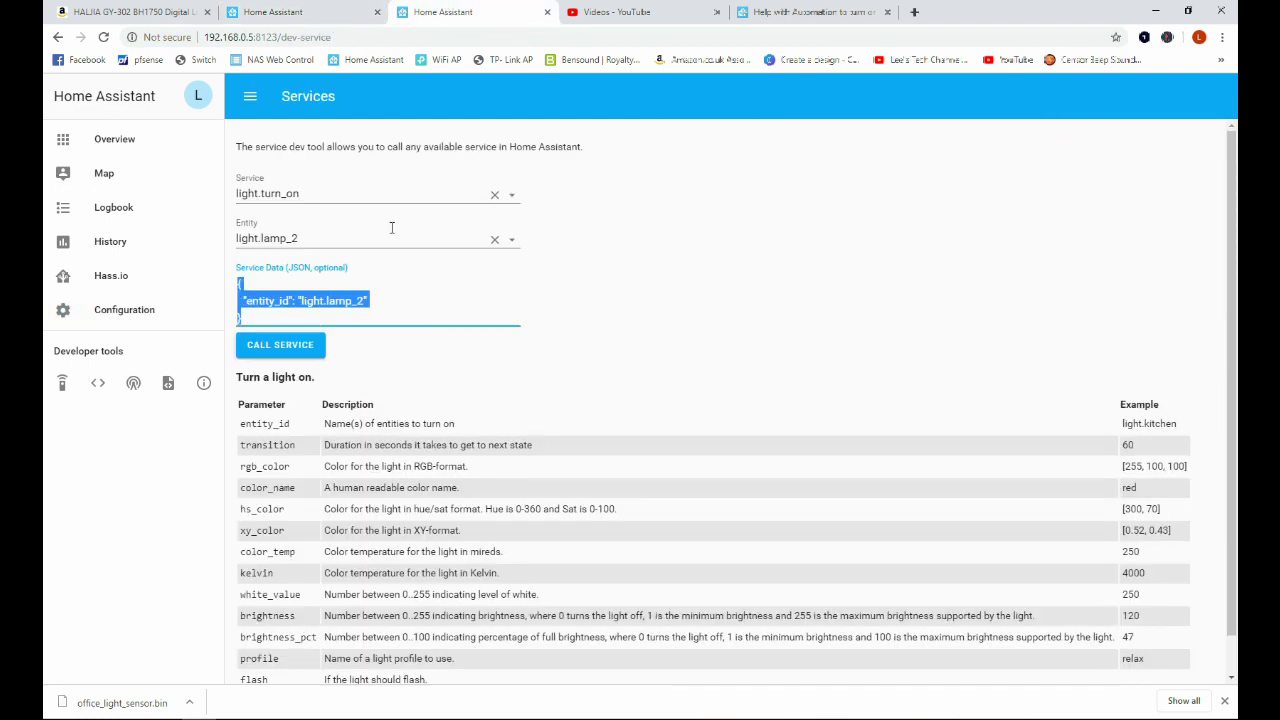
pyautogui.click(63, 391)
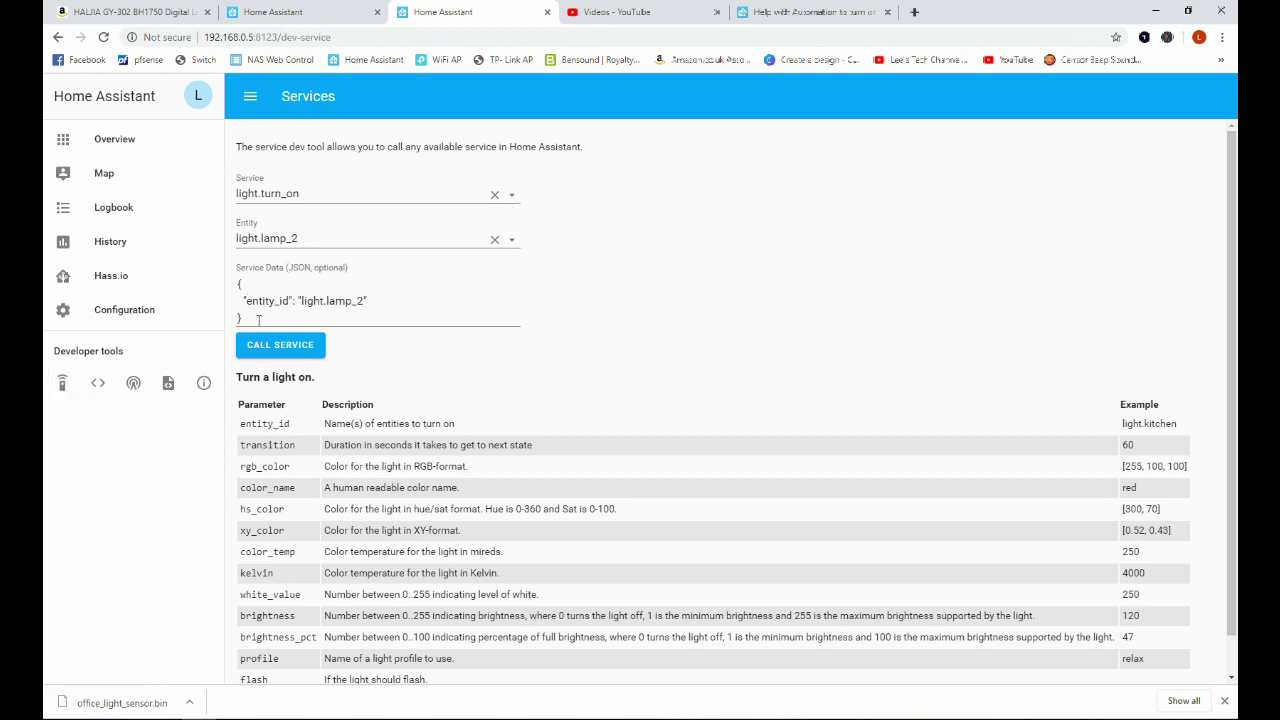
pyautogui.hotkey('ctrl', 'a')
pyautogui.moveTo(244, 319); pyautogui.dragTo(242, 313)
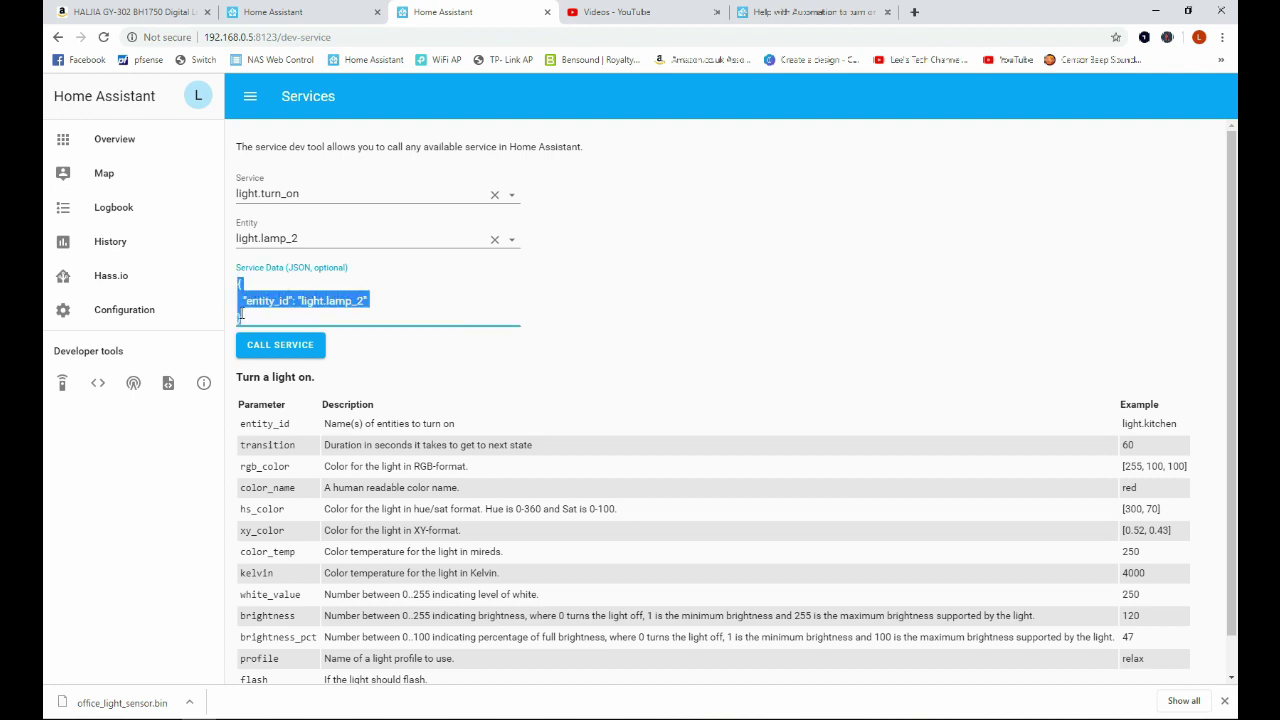
pyautogui.click(300, 12)
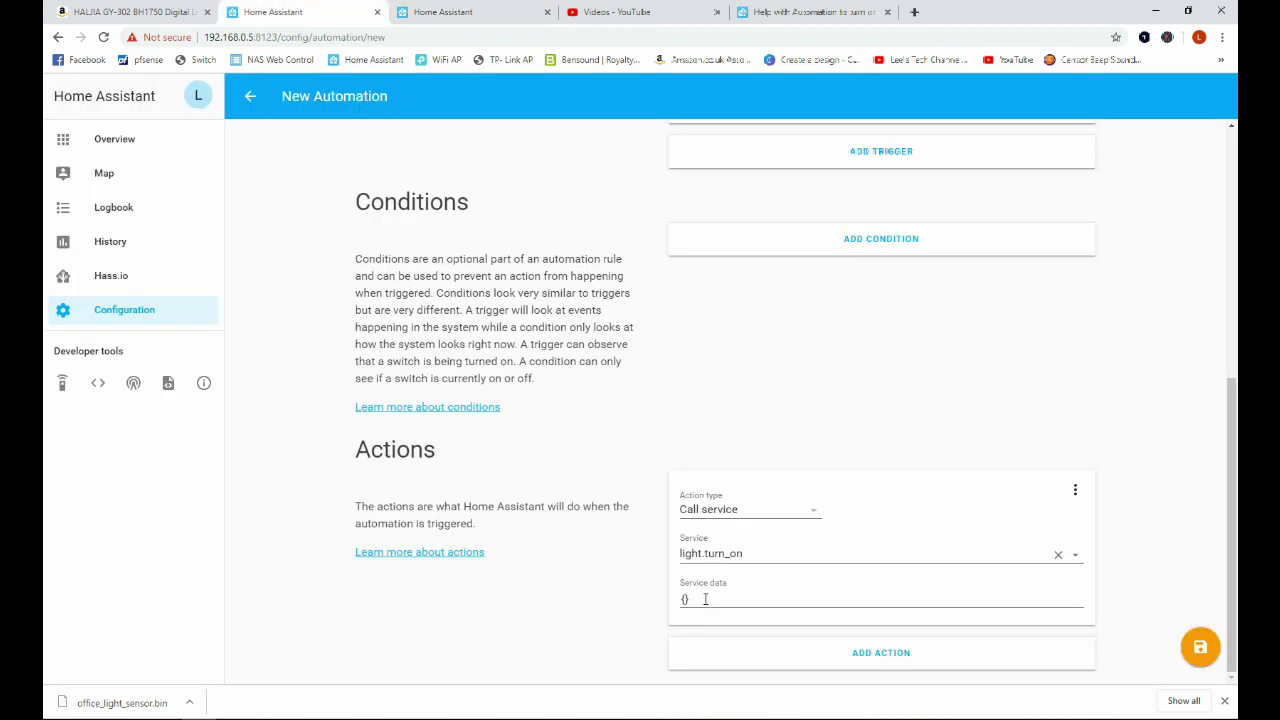
pyautogui.moveTo(706, 600); pyautogui.dragTo(665, 606)
pyautogui.write('{   "entity_id": "light.lamp_2" }')
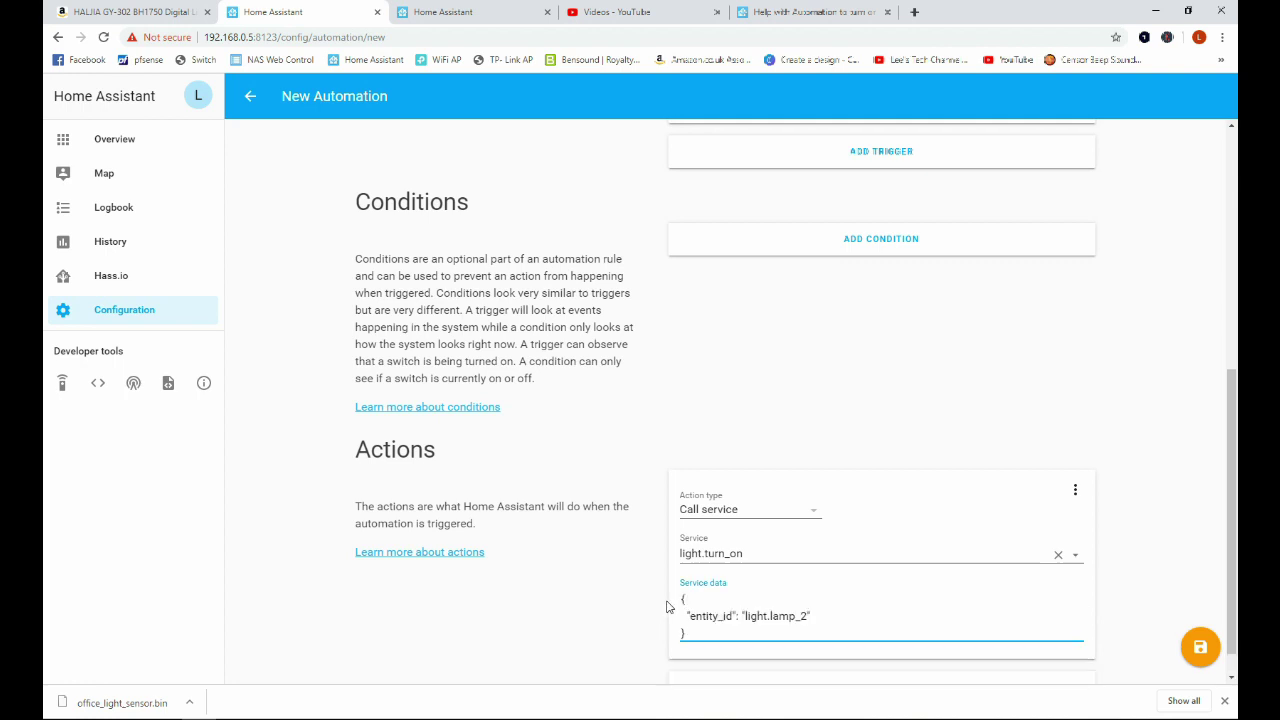
# - Save the Office Light Sensor automation and return to the overview dashboard
pyautogui.click(1202, 649)
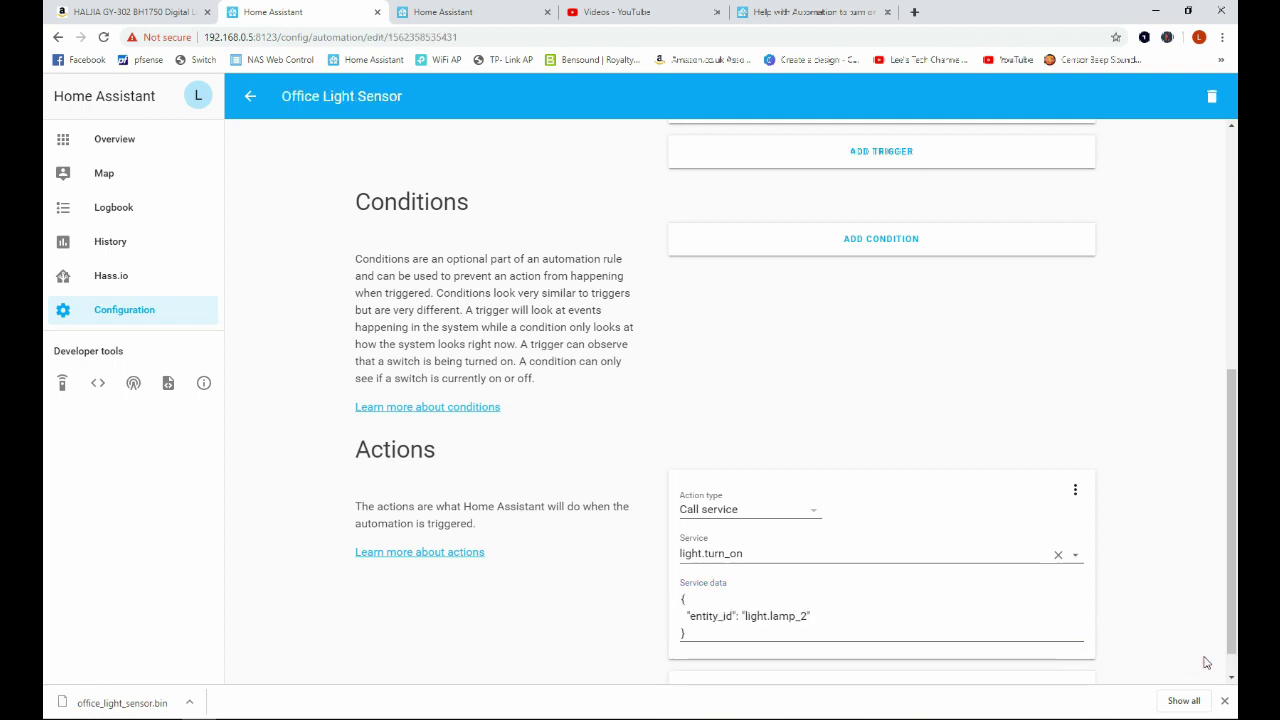
pyautogui.click(157, 153)
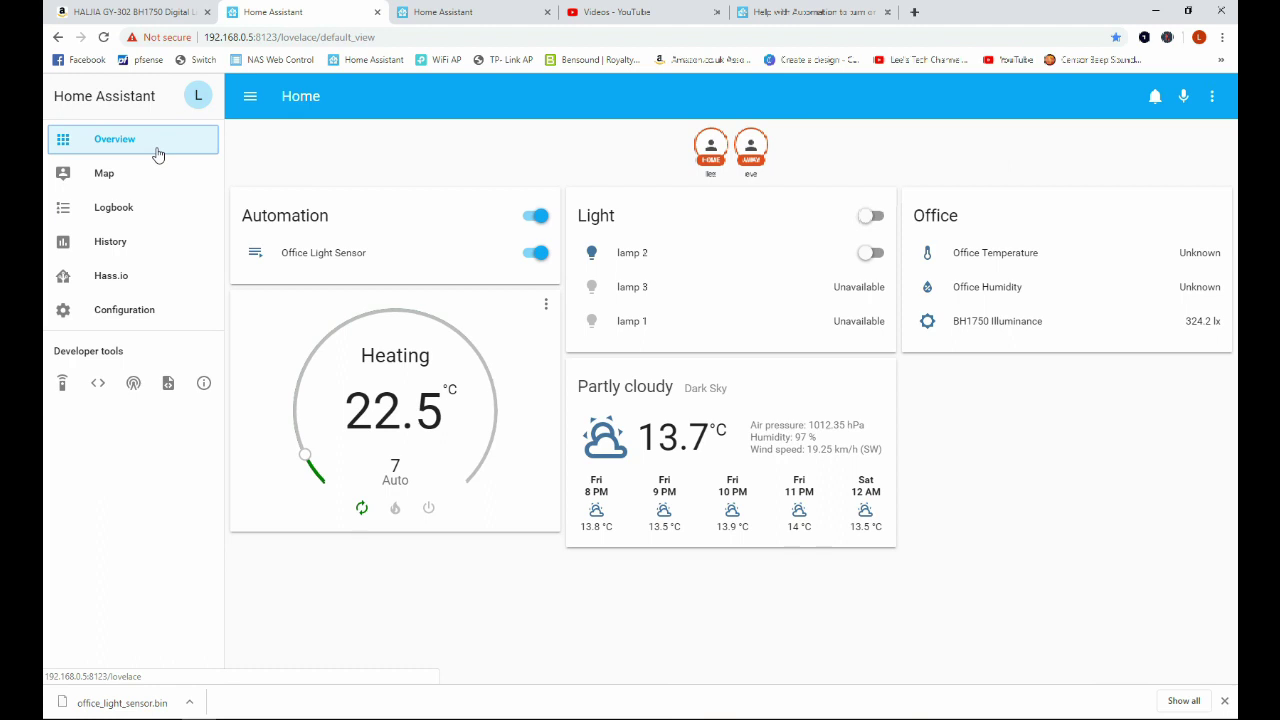